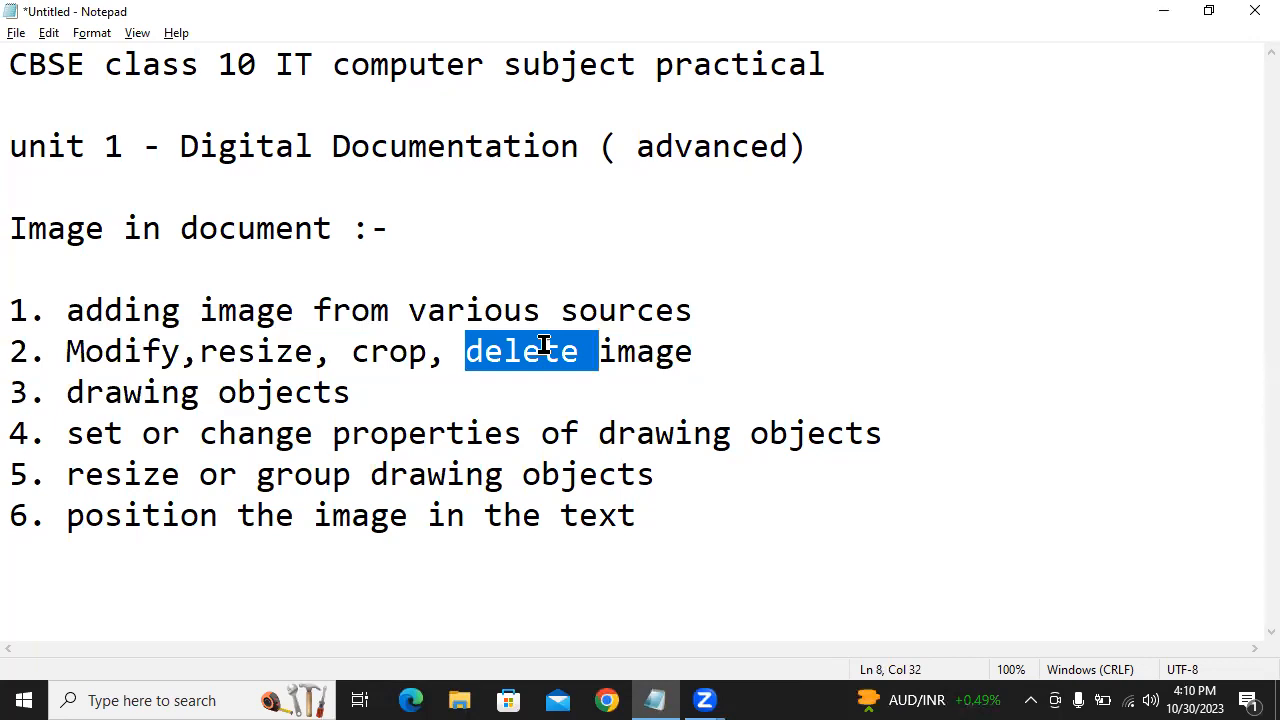
- Leave the Notepad outline, launch OpenOffice 4.1.14 from the desktop and create a new text document
double_click(133, 397)
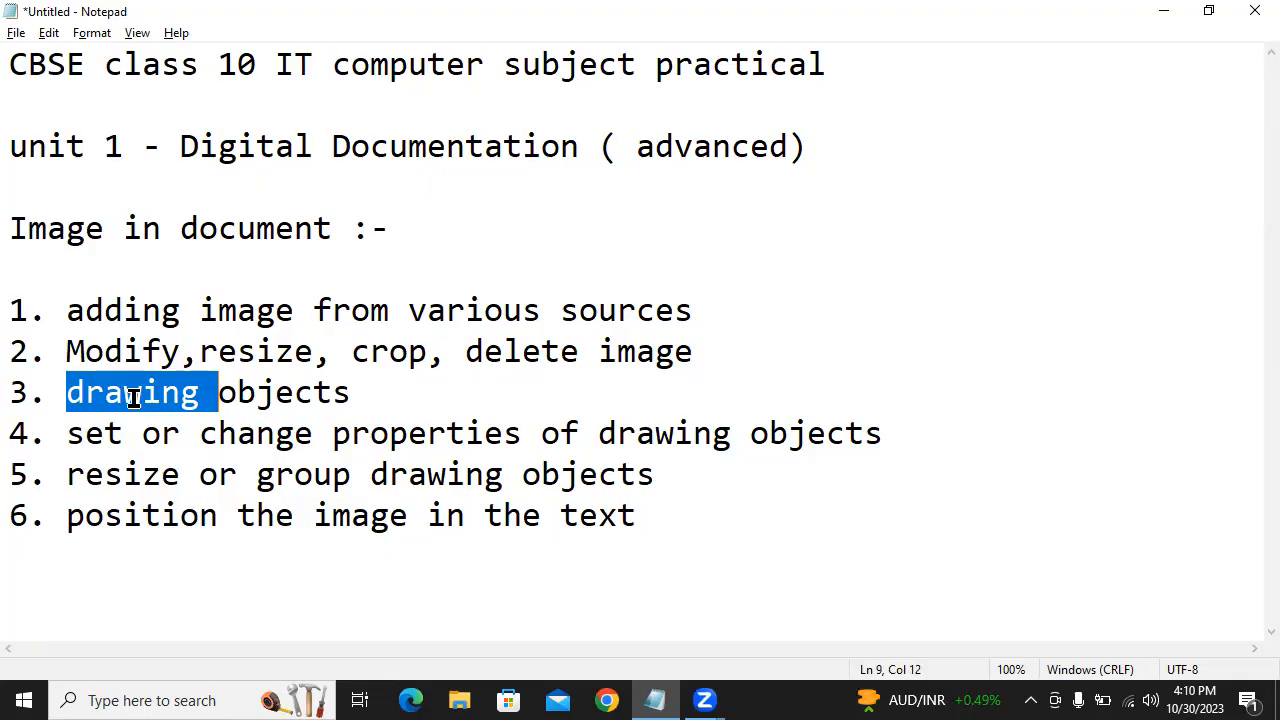
key(super+d)
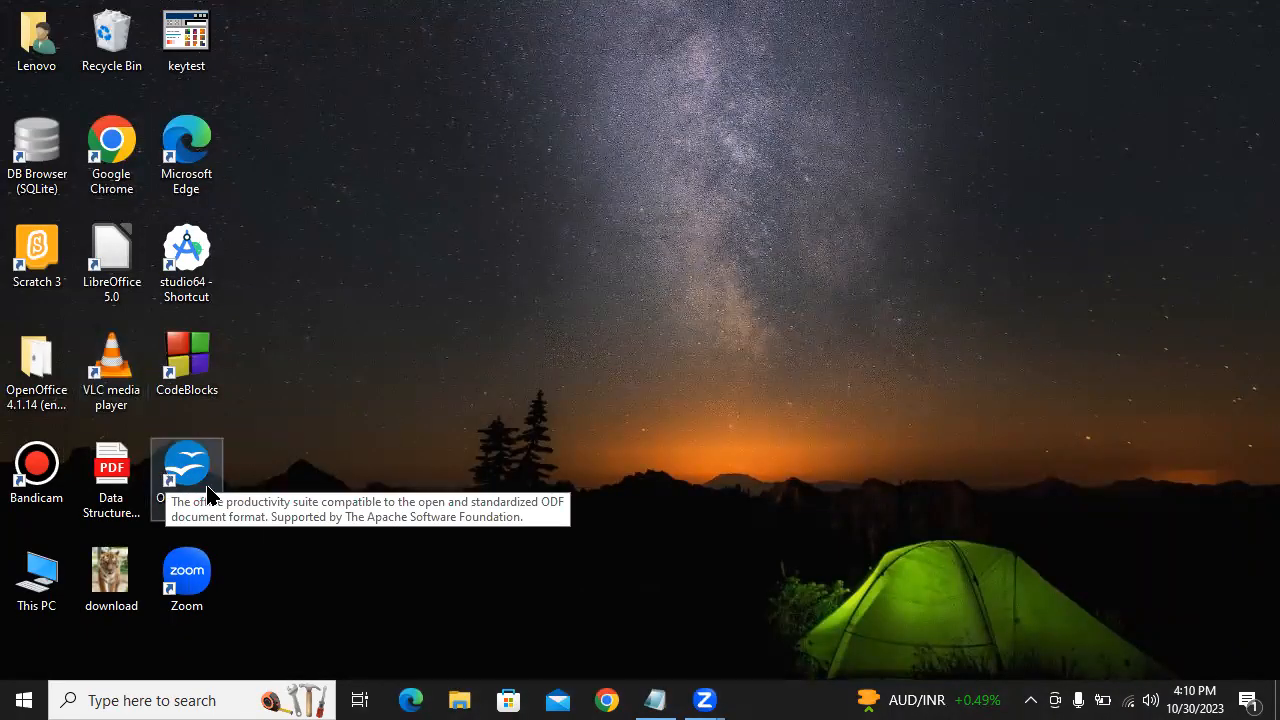
double_click(210, 492)
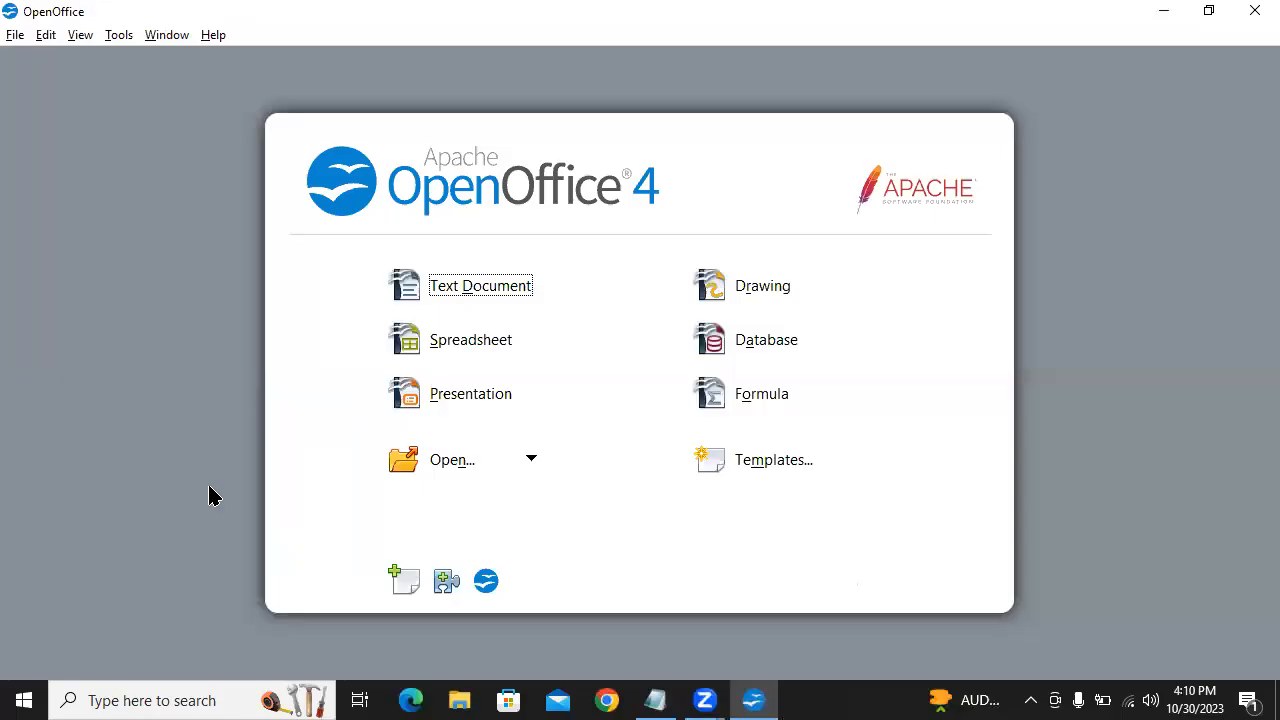
click(477, 300)
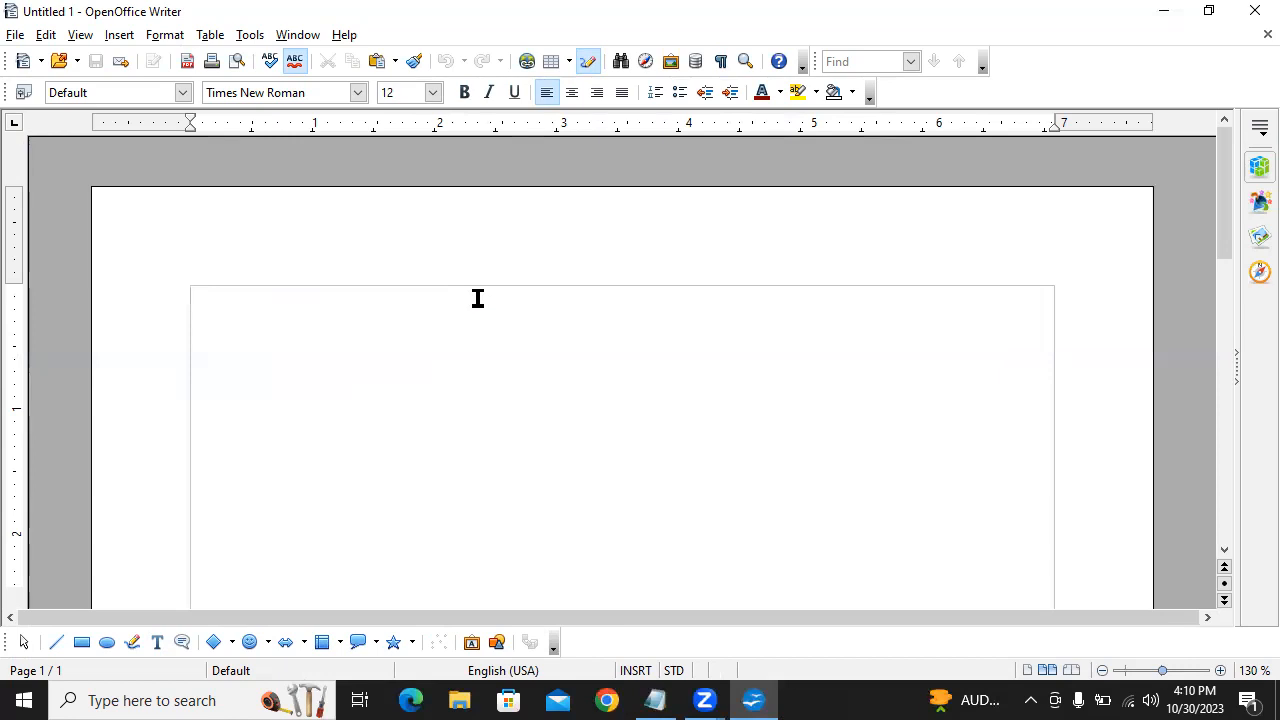
- Insert the download picture from the Desktop folder into the document from a file, and delete it again
click(120, 36)
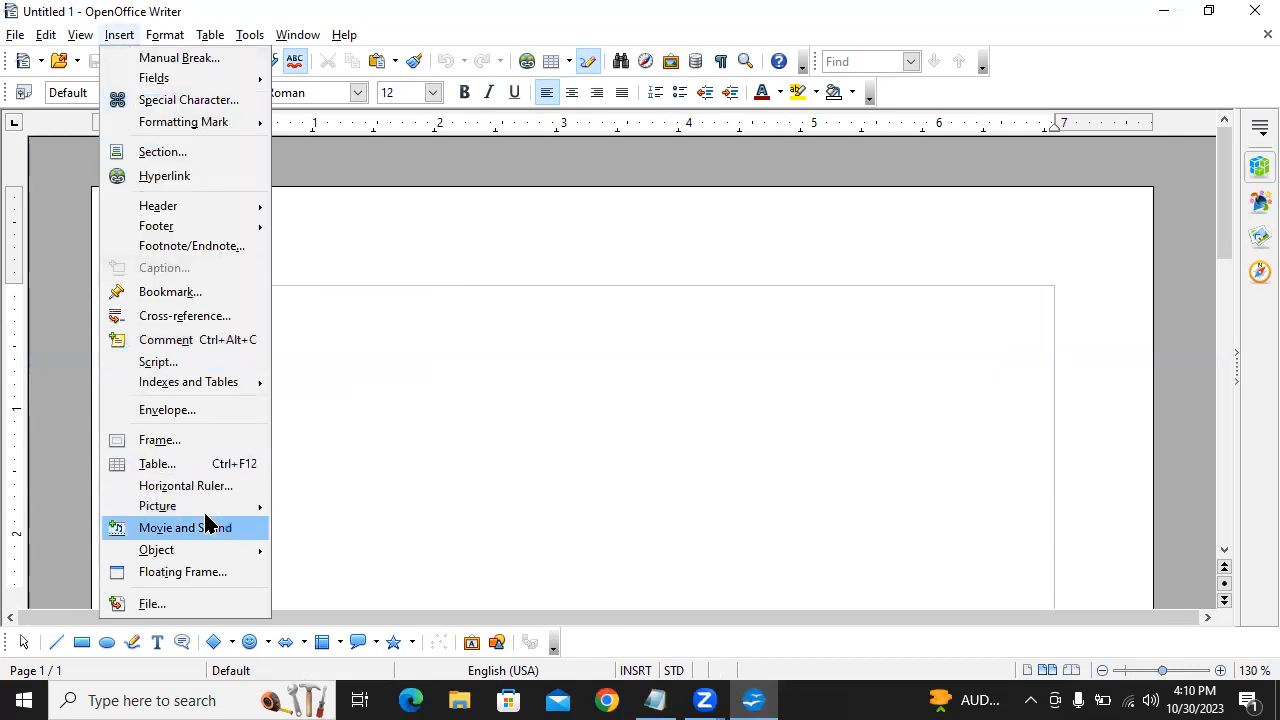
mouse_move(224, 510)
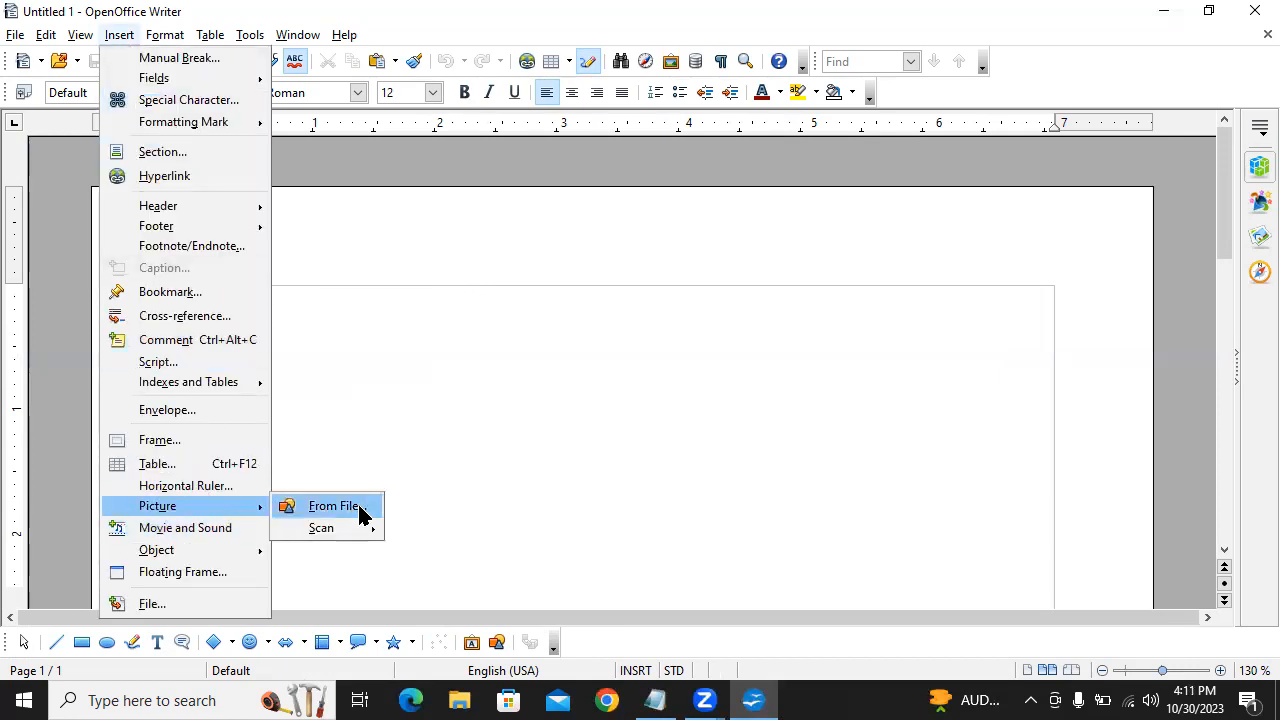
click(358, 511)
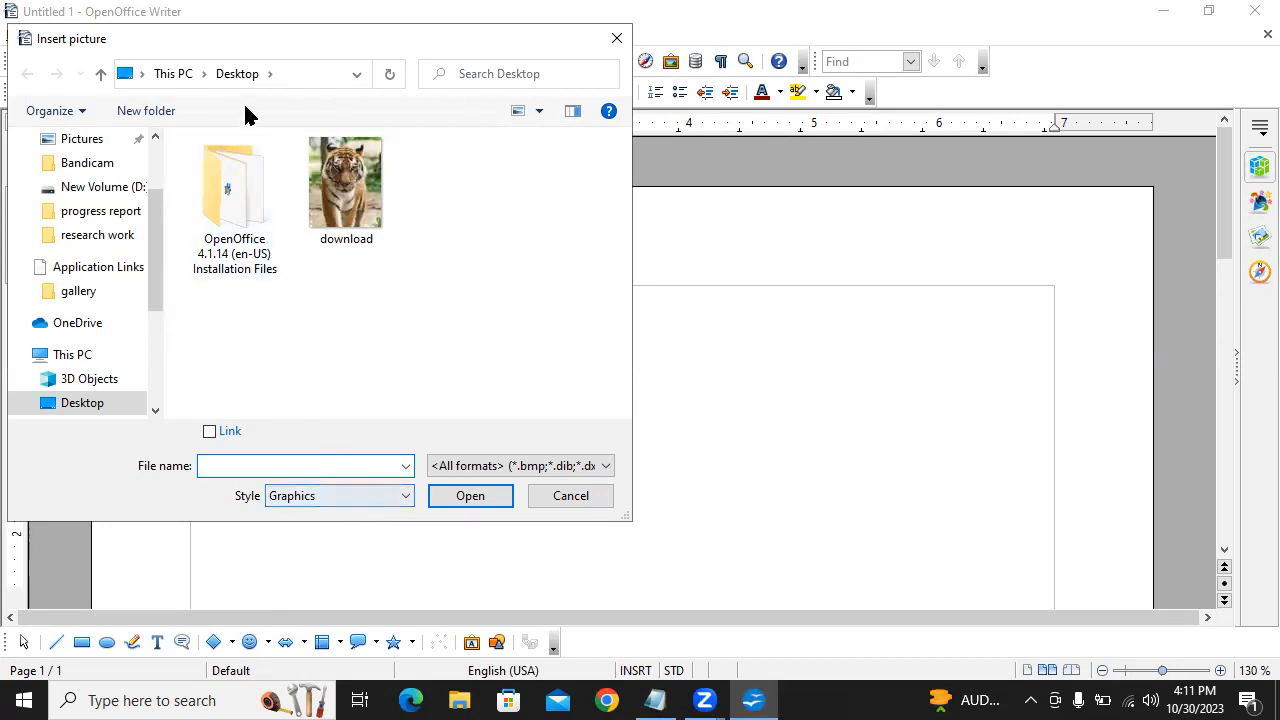
click(346, 188)
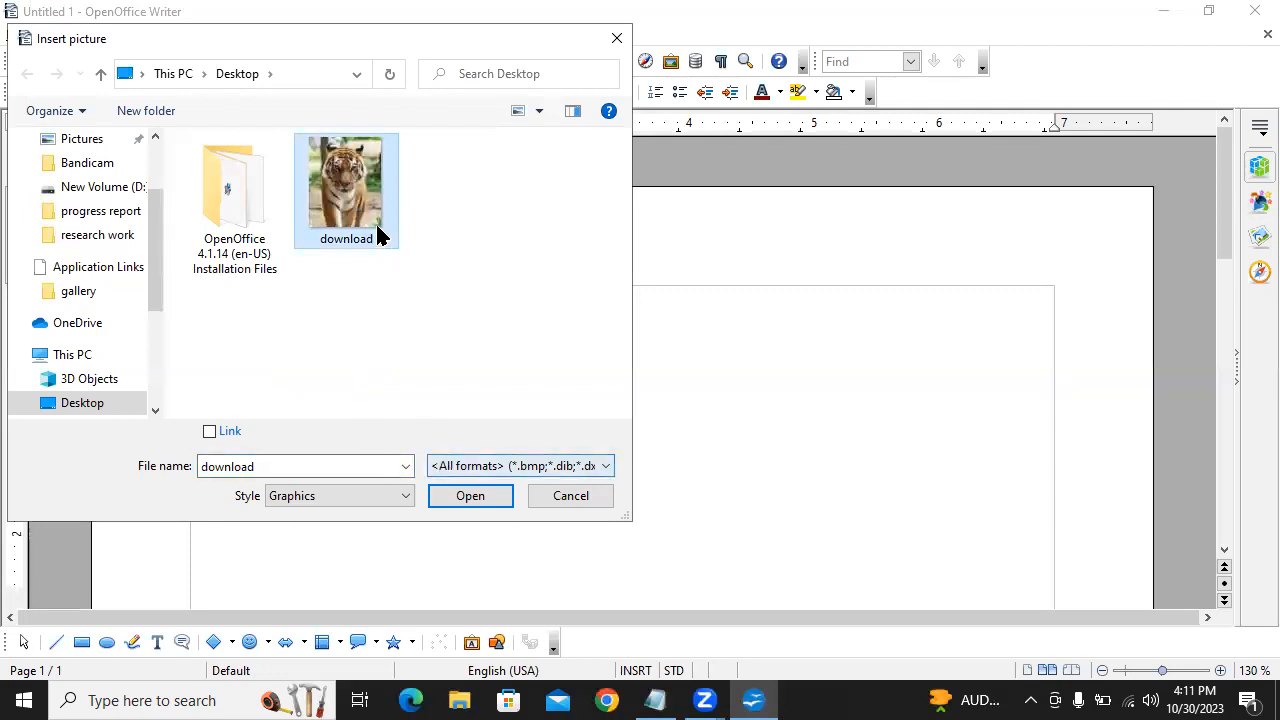
click(505, 500)
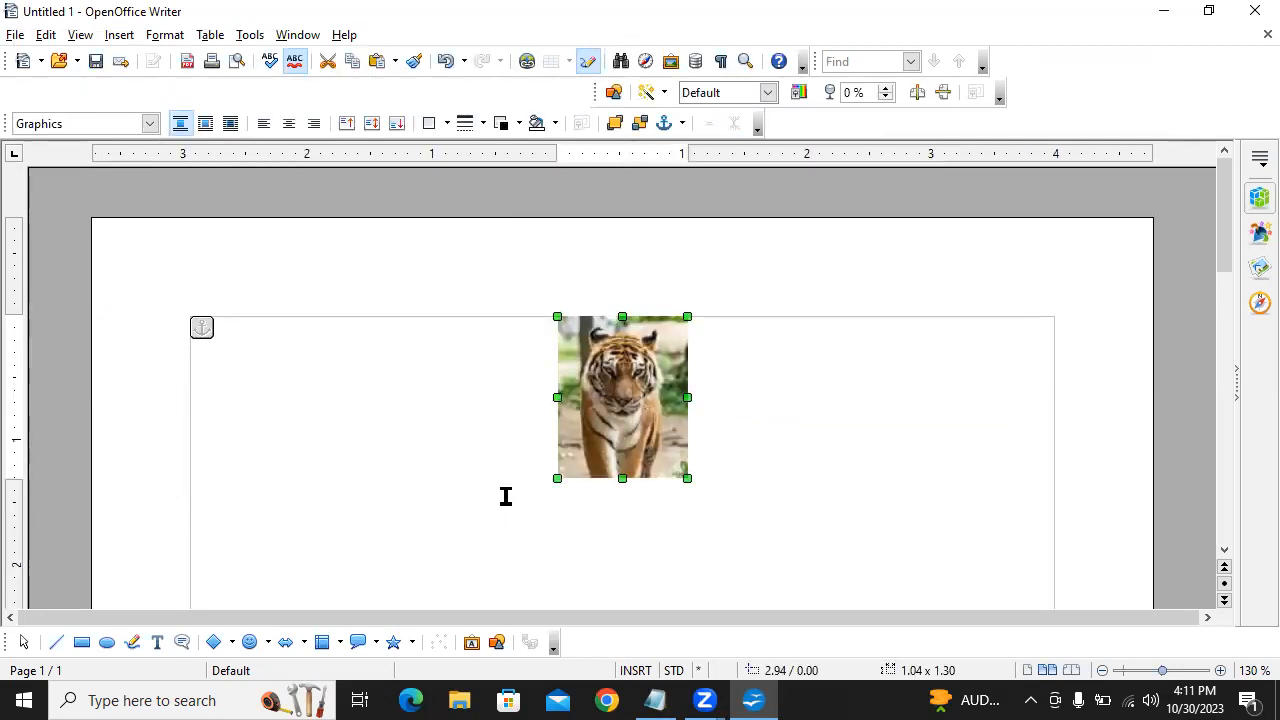
key(Delete)
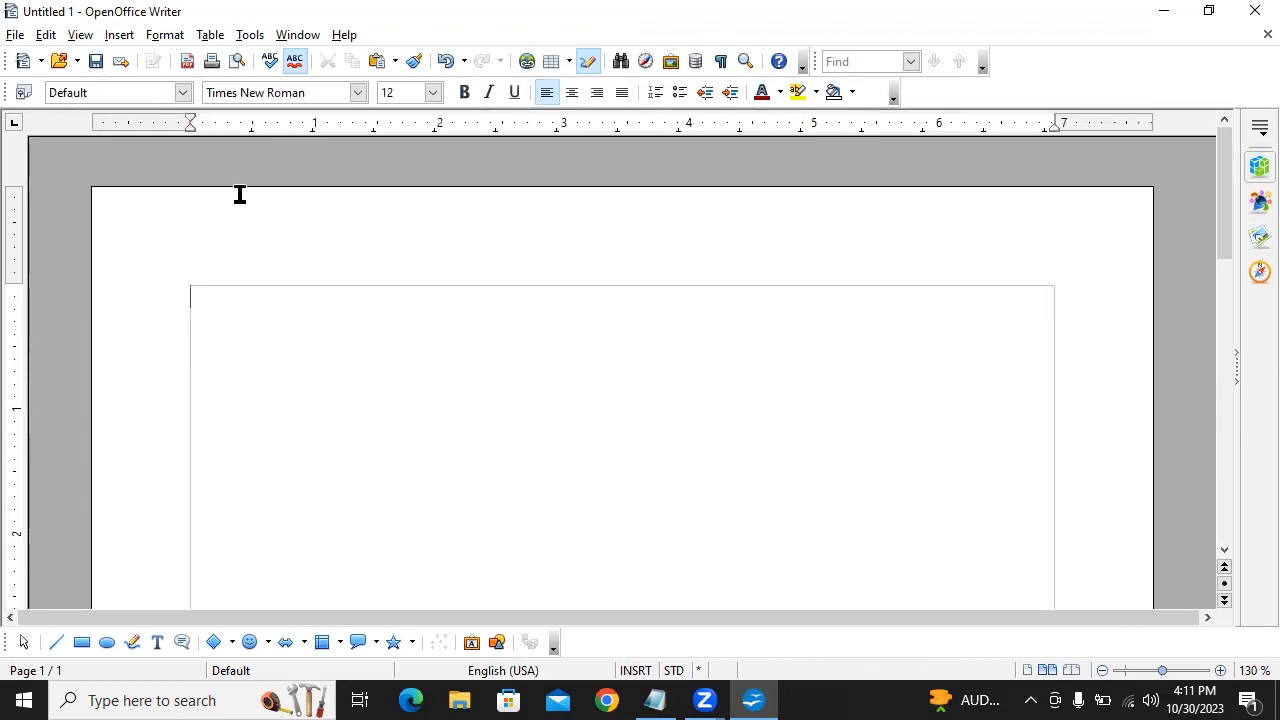
click(119, 40)
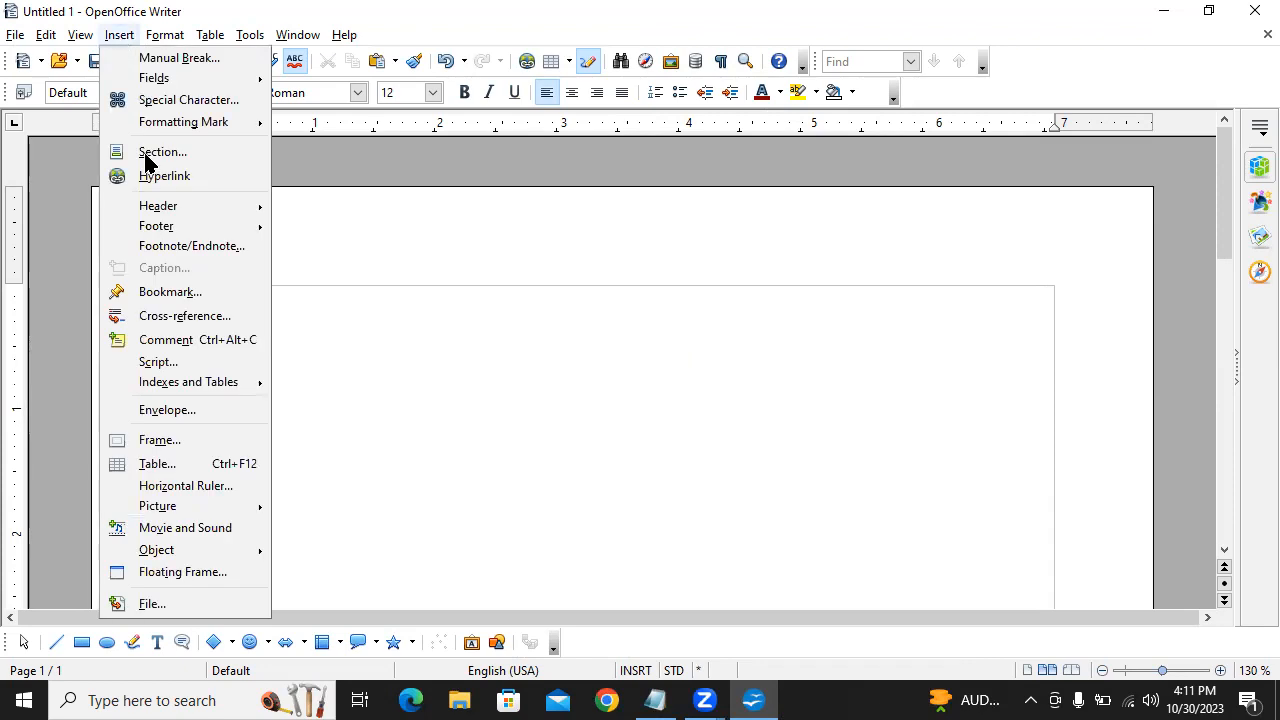
mouse_move(197, 510)
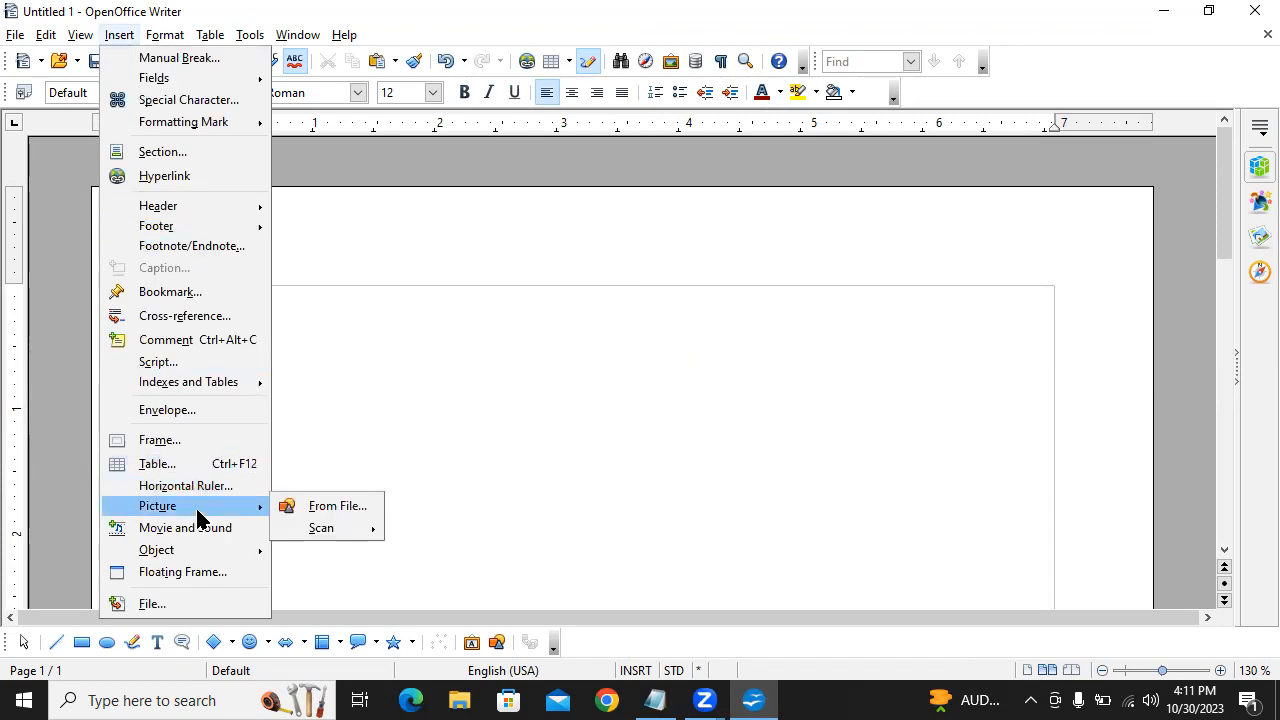
mouse_move(362, 537)
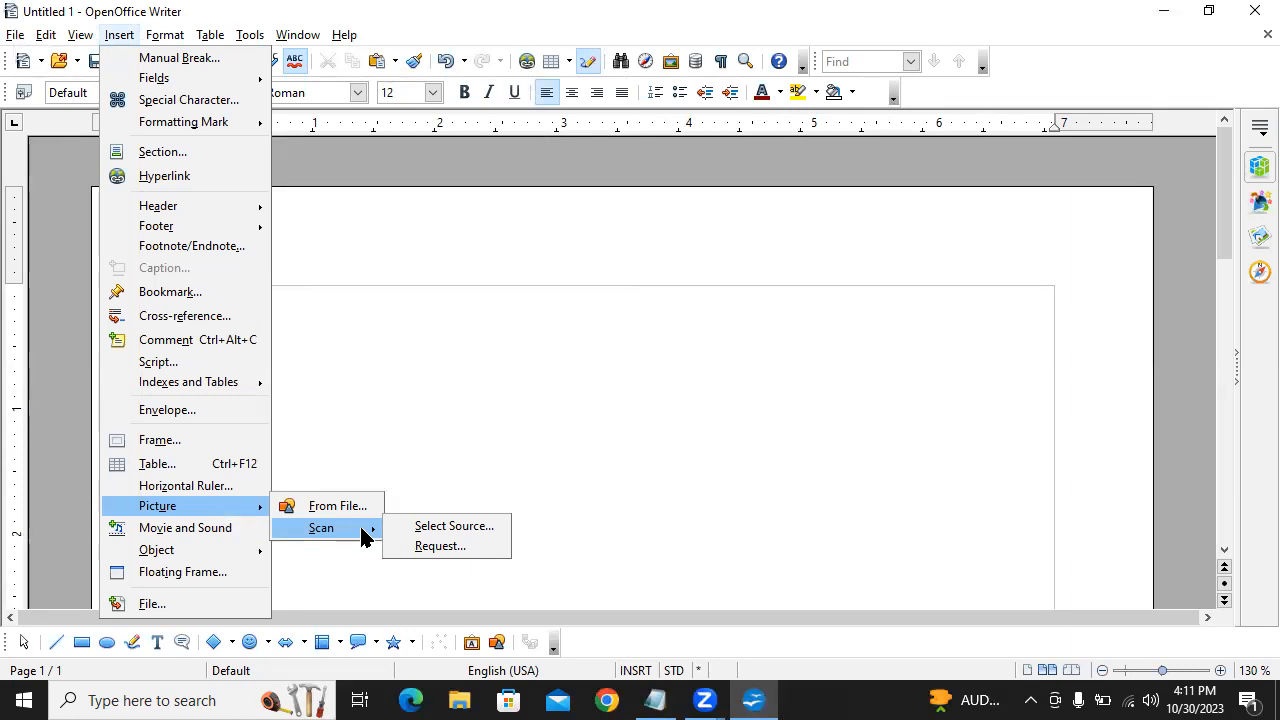
click(627, 364)
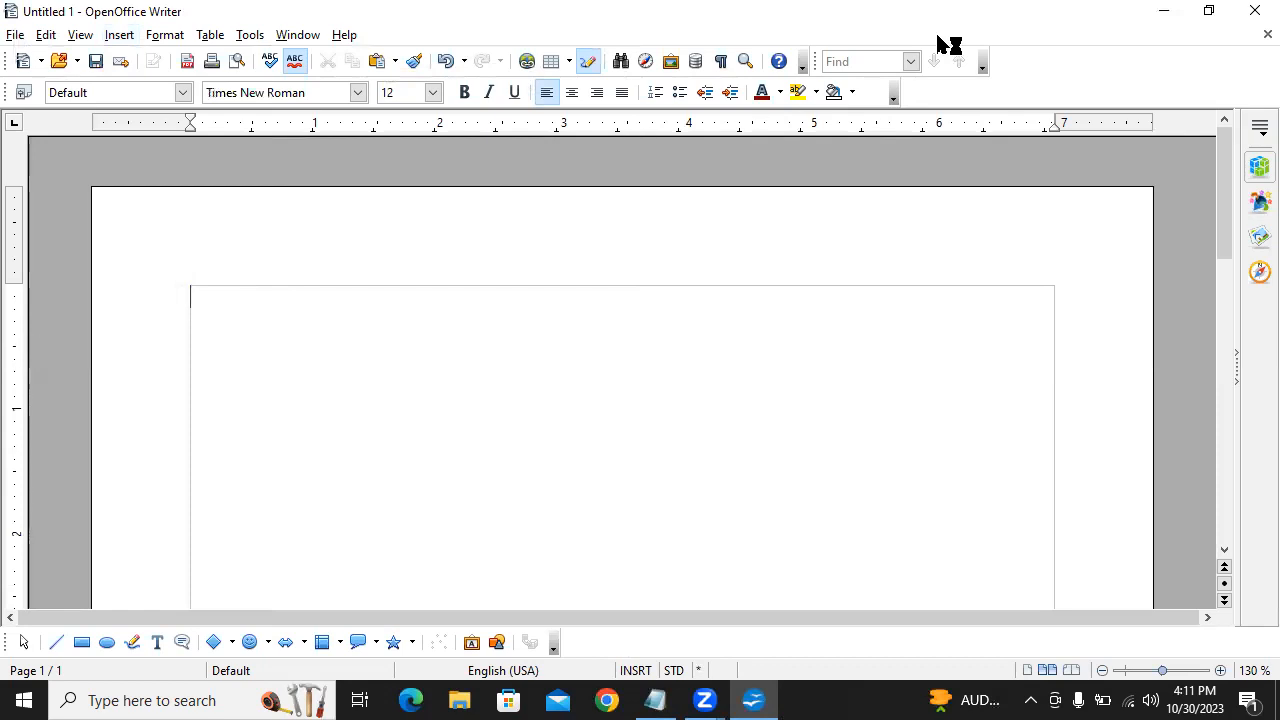
- Restore the Writer window and narrow it so that the desktop icons are exposed beside it
click(1208, 11)
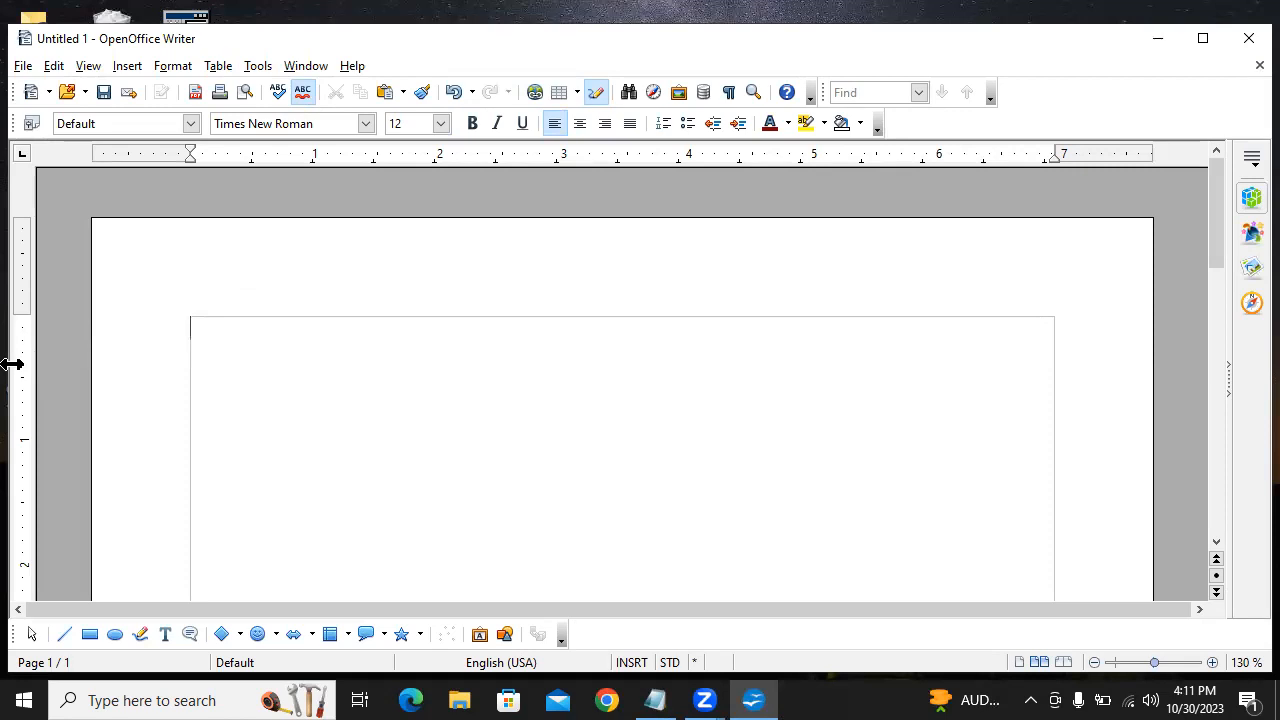
drag(11, 364, 246, 362)
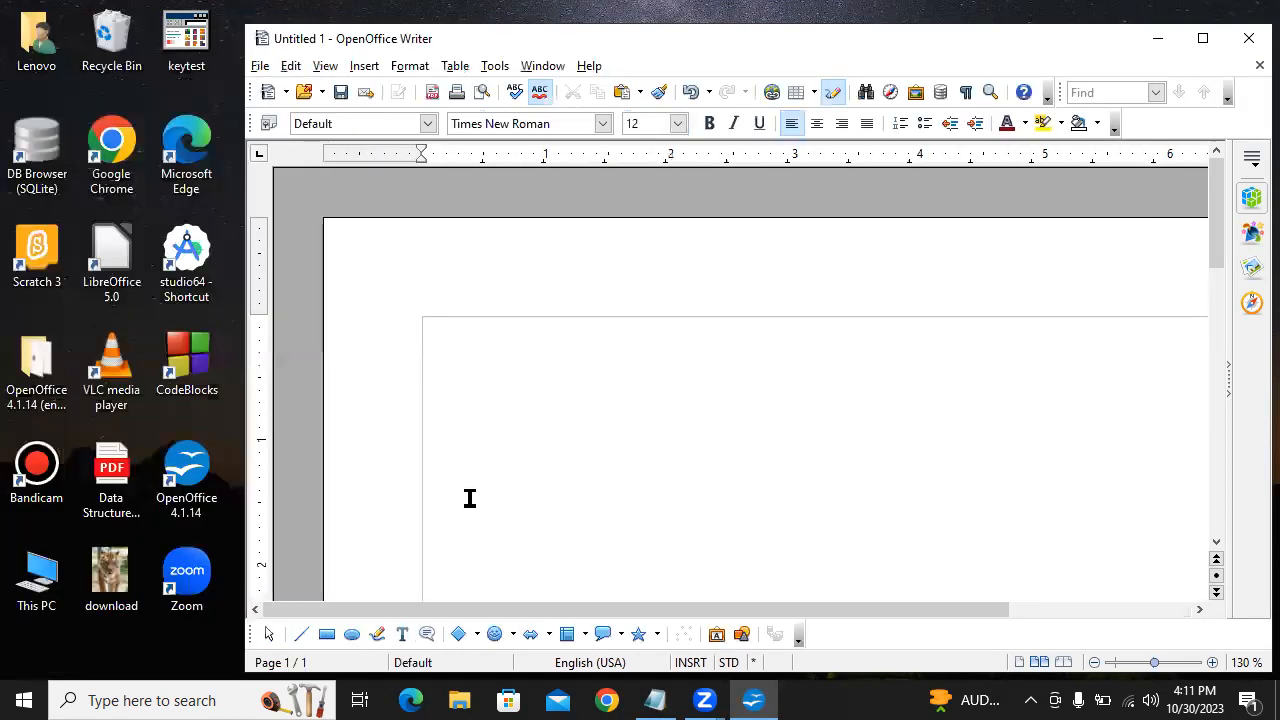
- Place the download image straight from the desktop into the document, and delete it again
click(91, 592)
drag(91, 592, 734, 388)
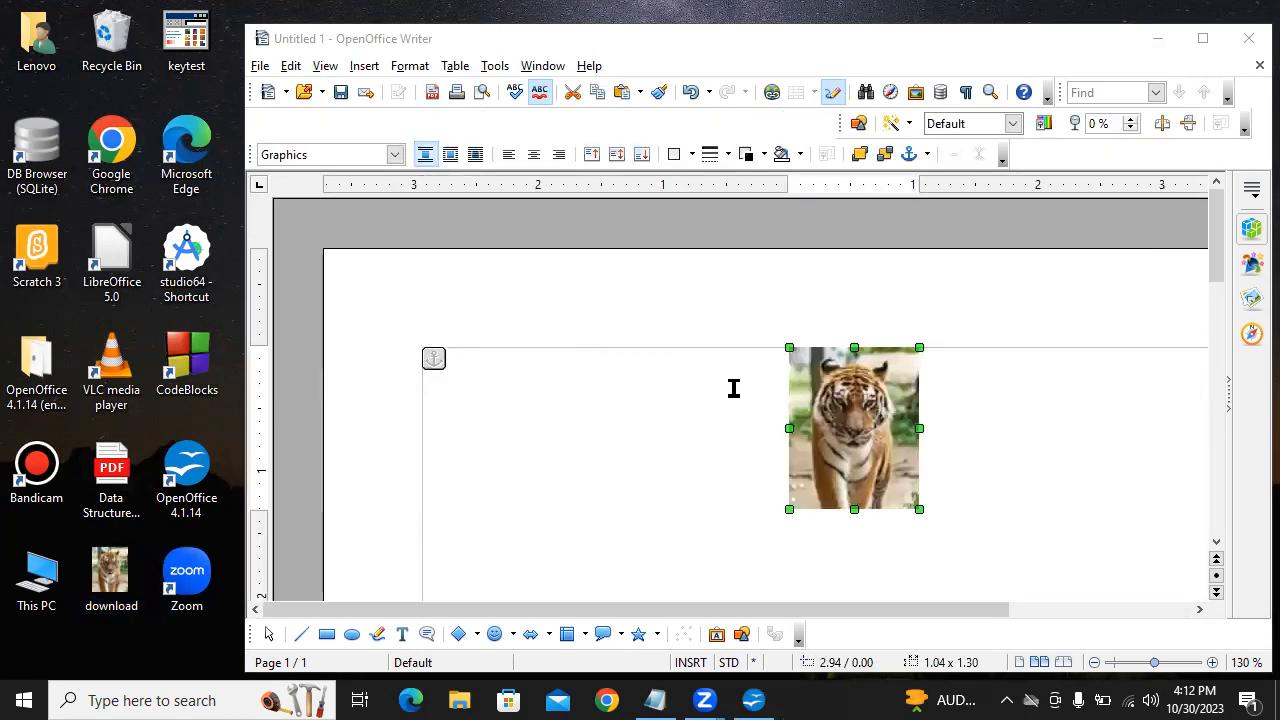
click(845, 397)
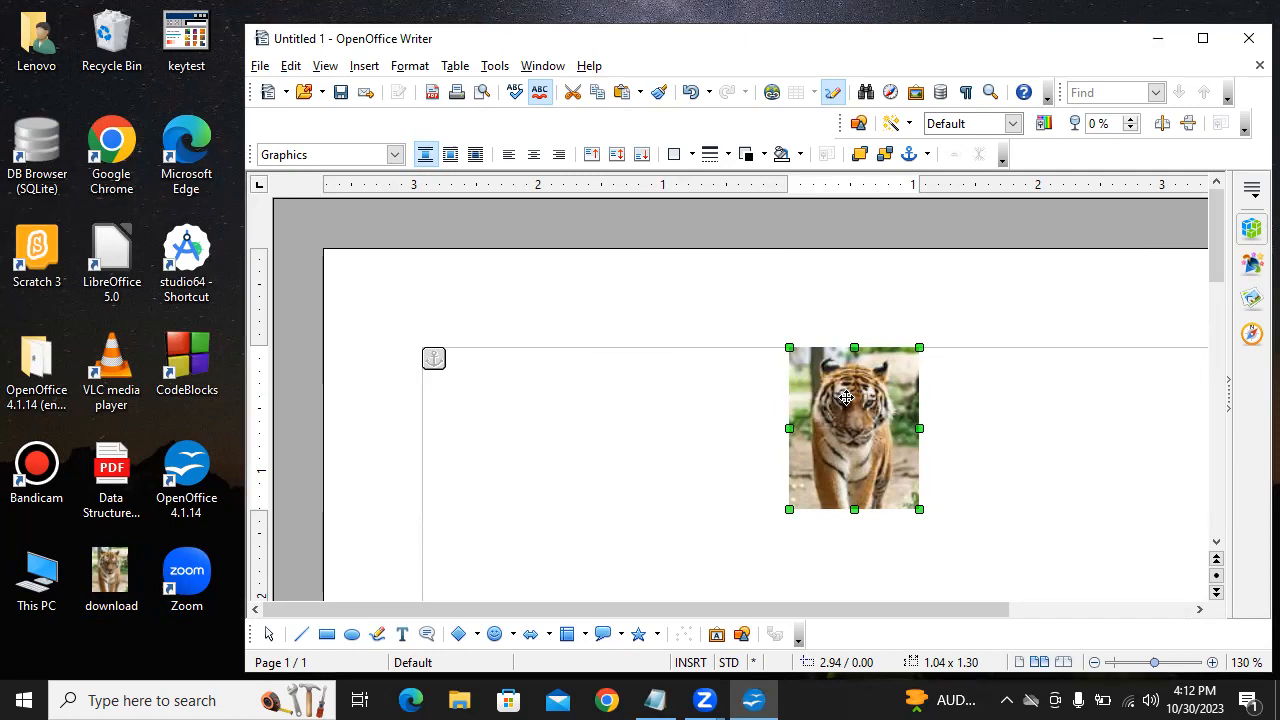
key(Delete)
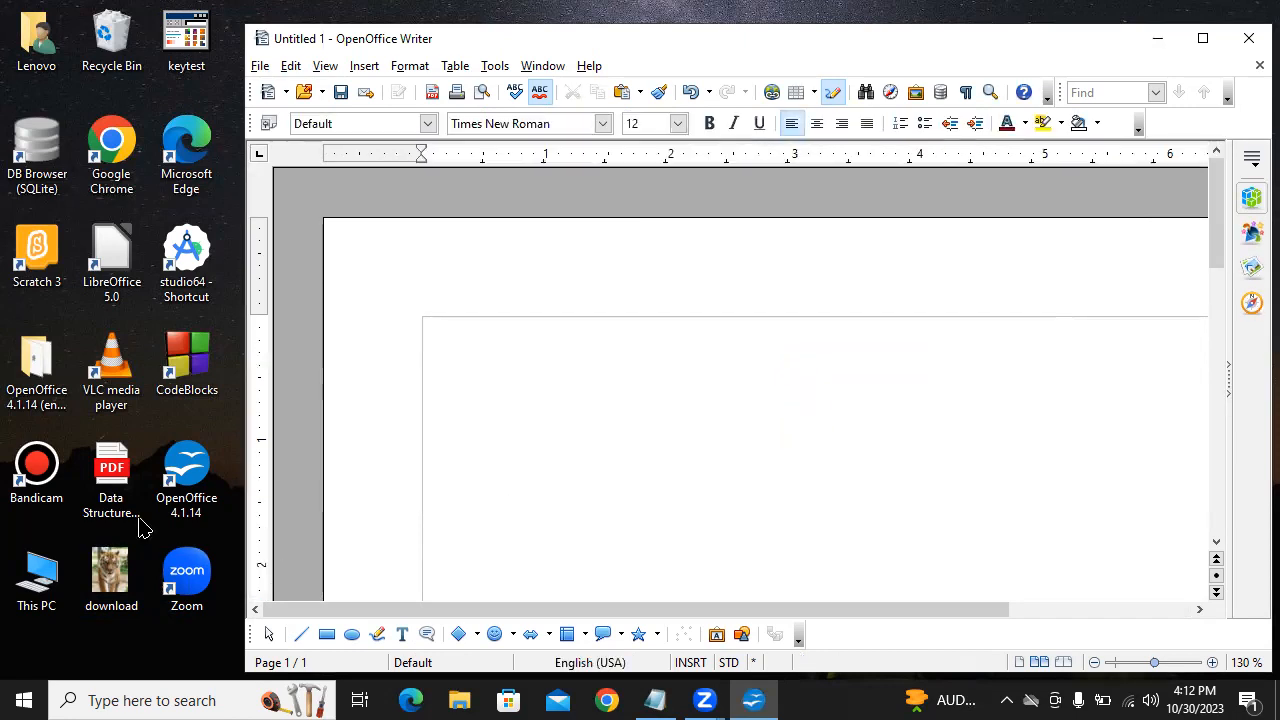
- Copy the download image file on the desktop, paste it into the document and maximize the Writer window
click(100, 568)
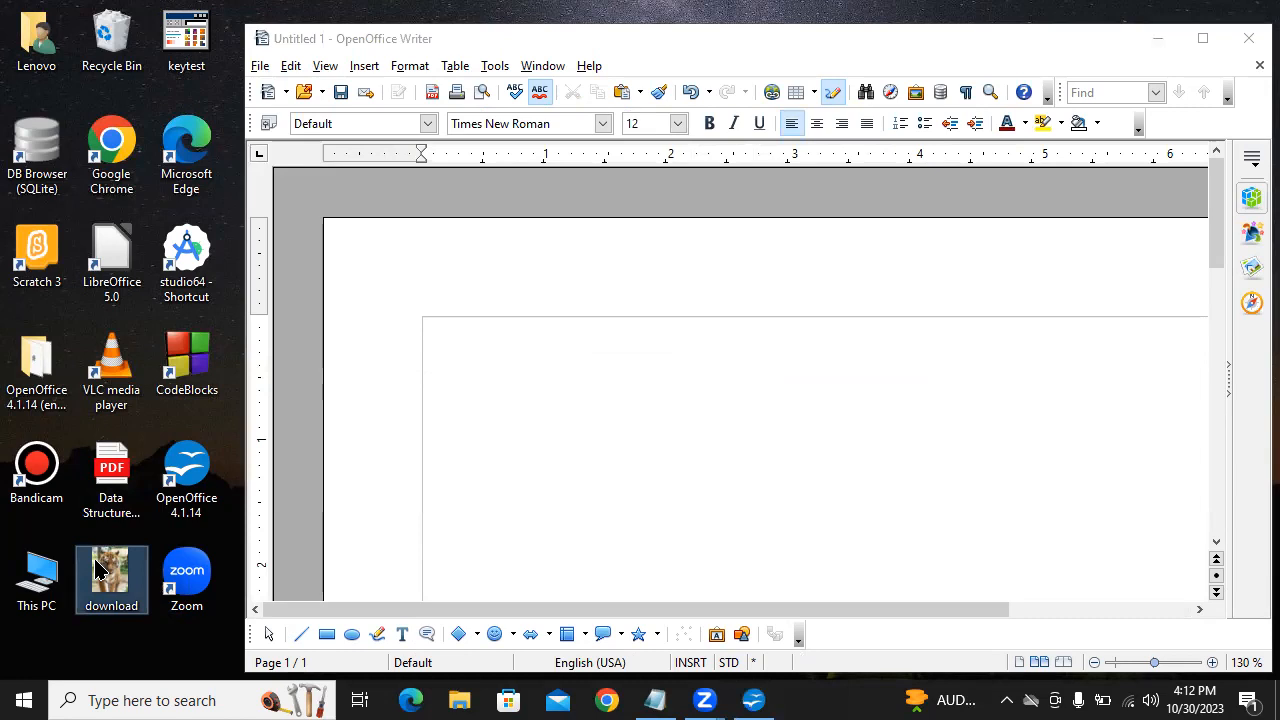
right_click(100, 568)
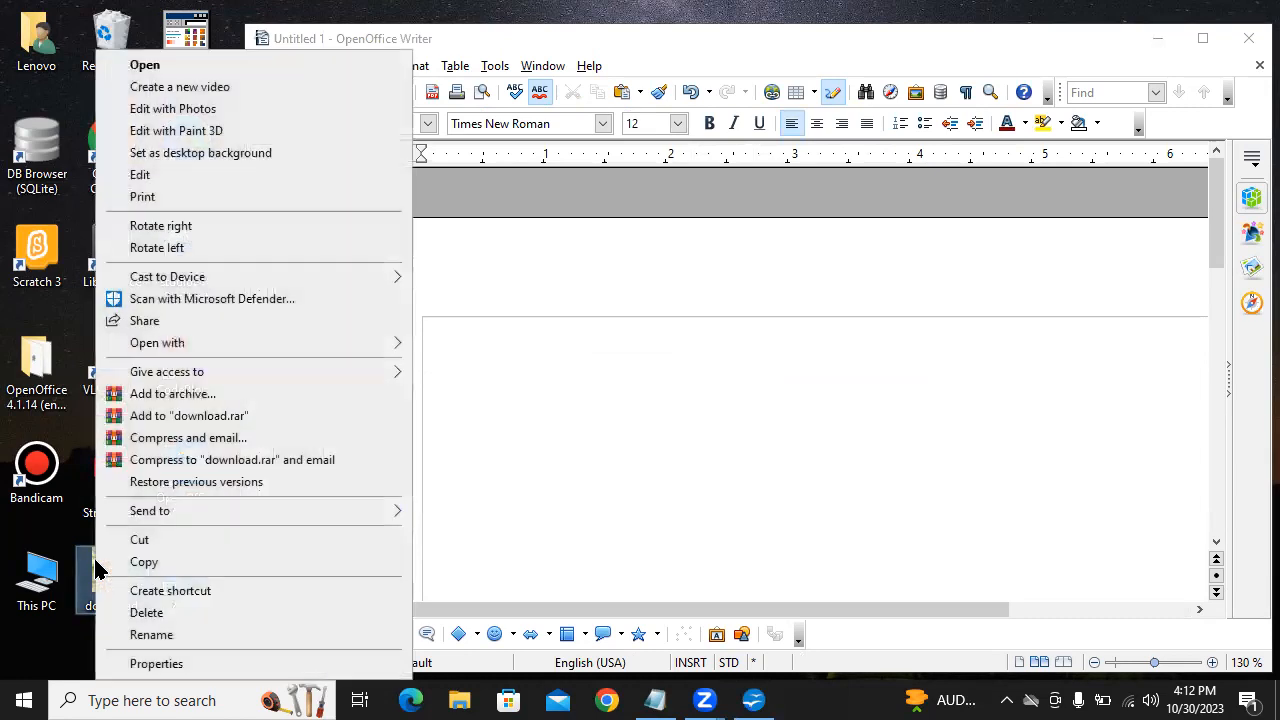
click(176, 562)
click(711, 374)
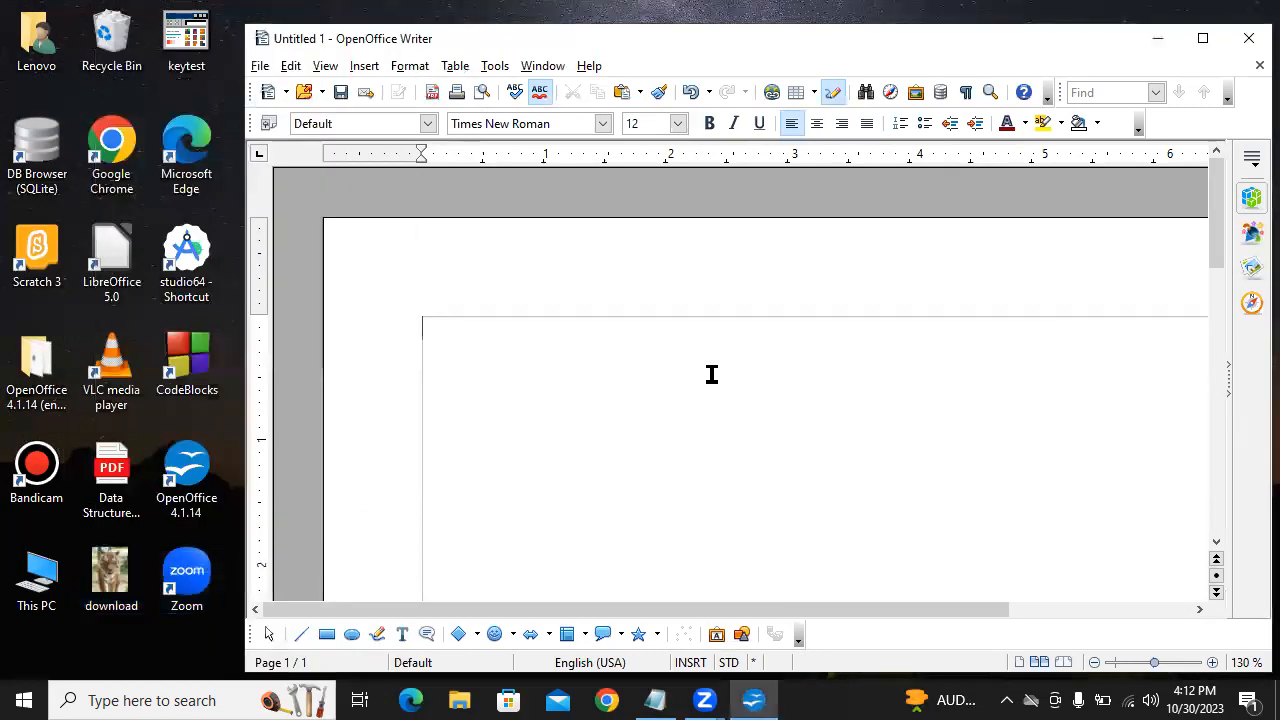
right_click(711, 374)
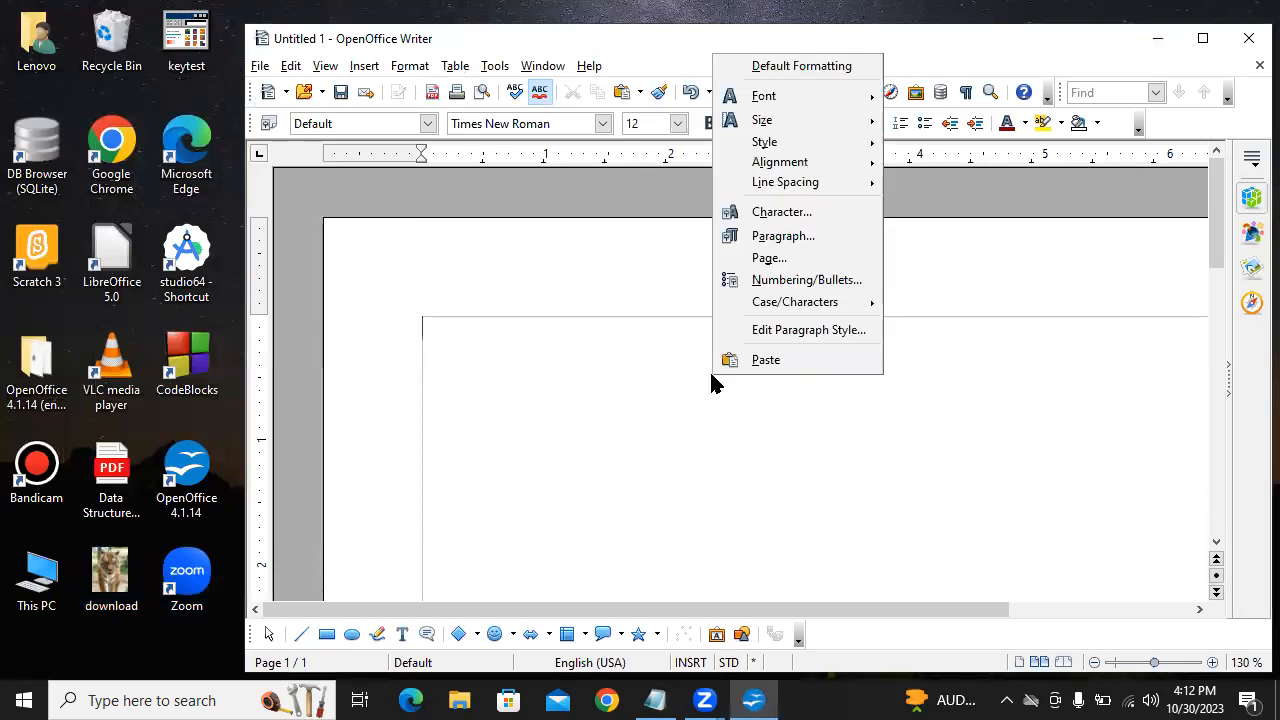
click(816, 261)
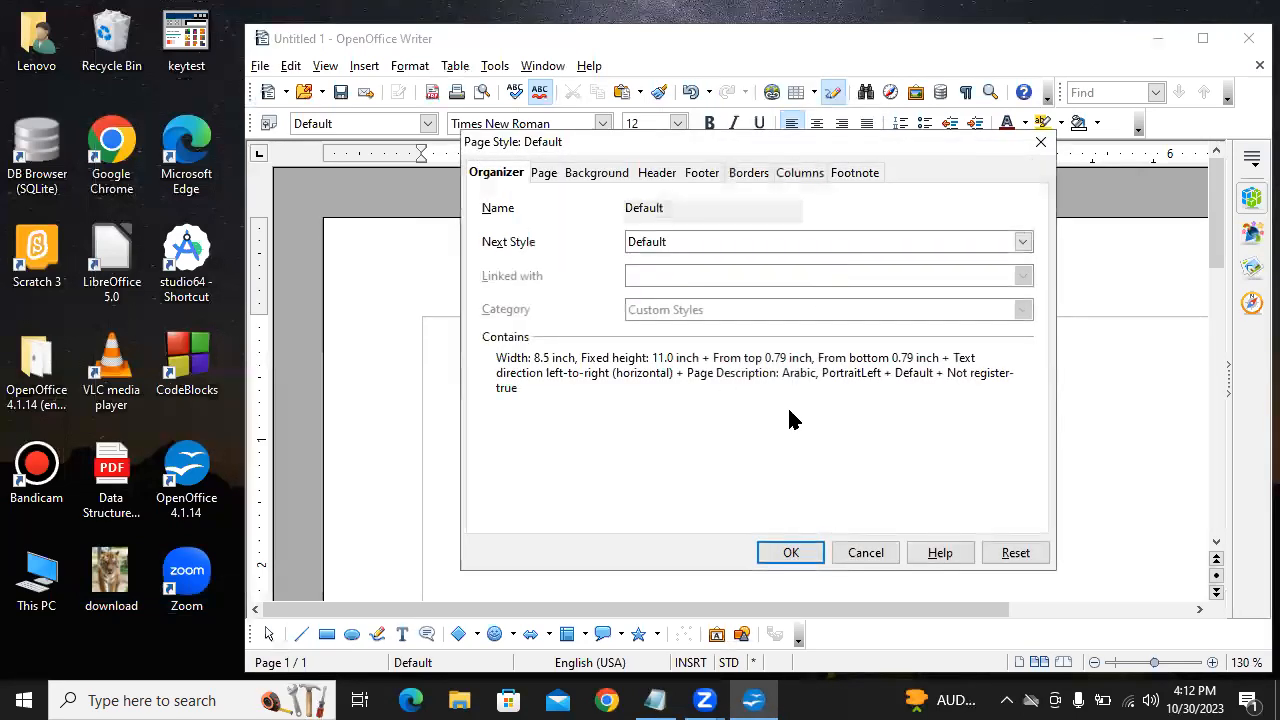
click(866, 552)
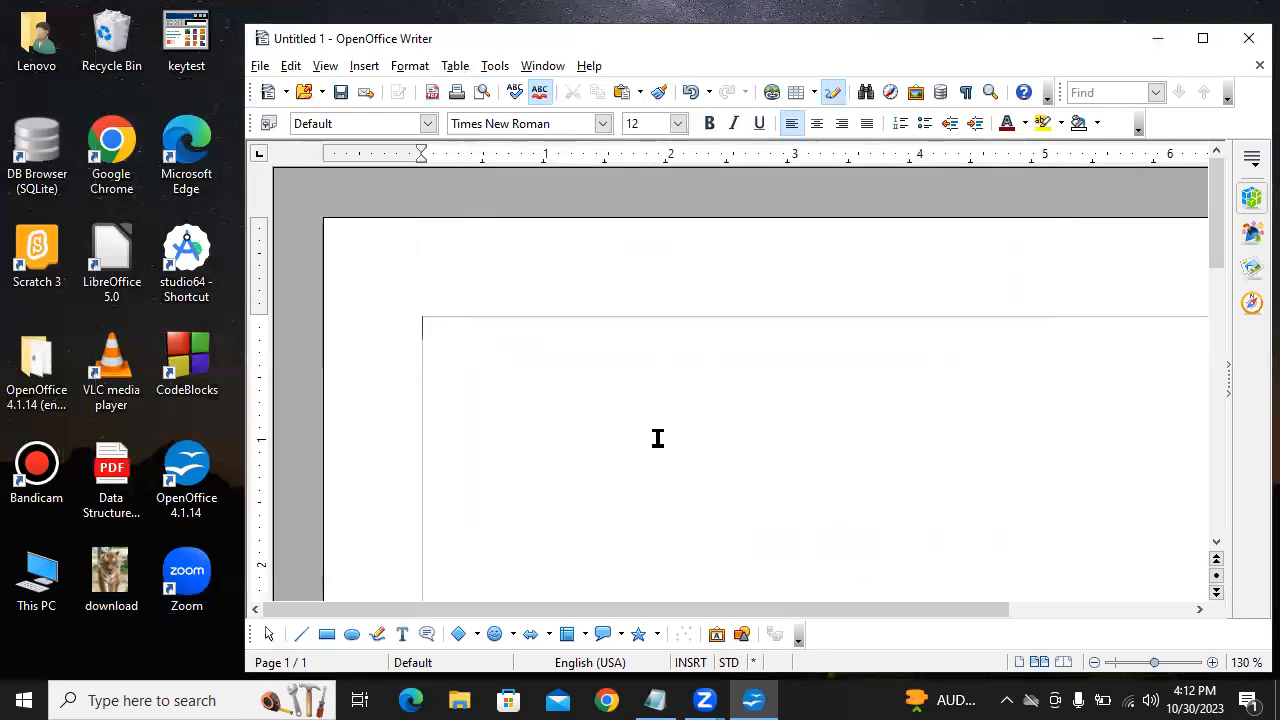
key(ctrl+v)
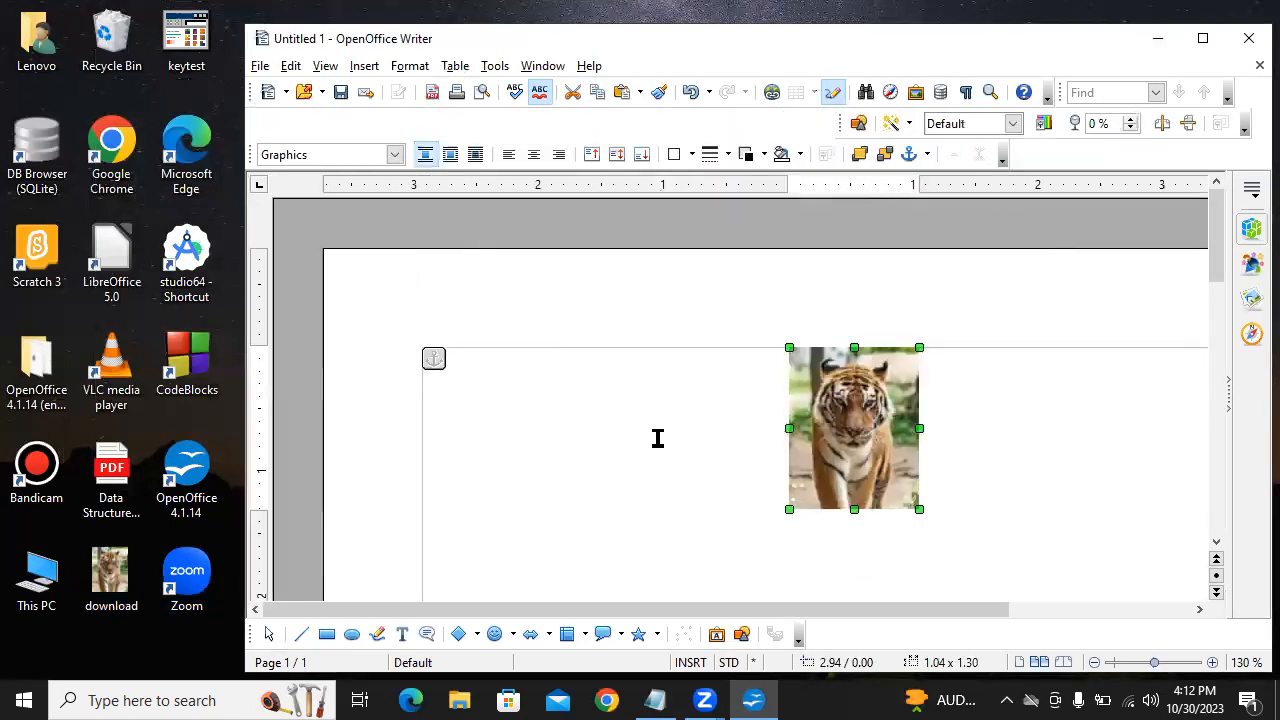
click(1210, 40)
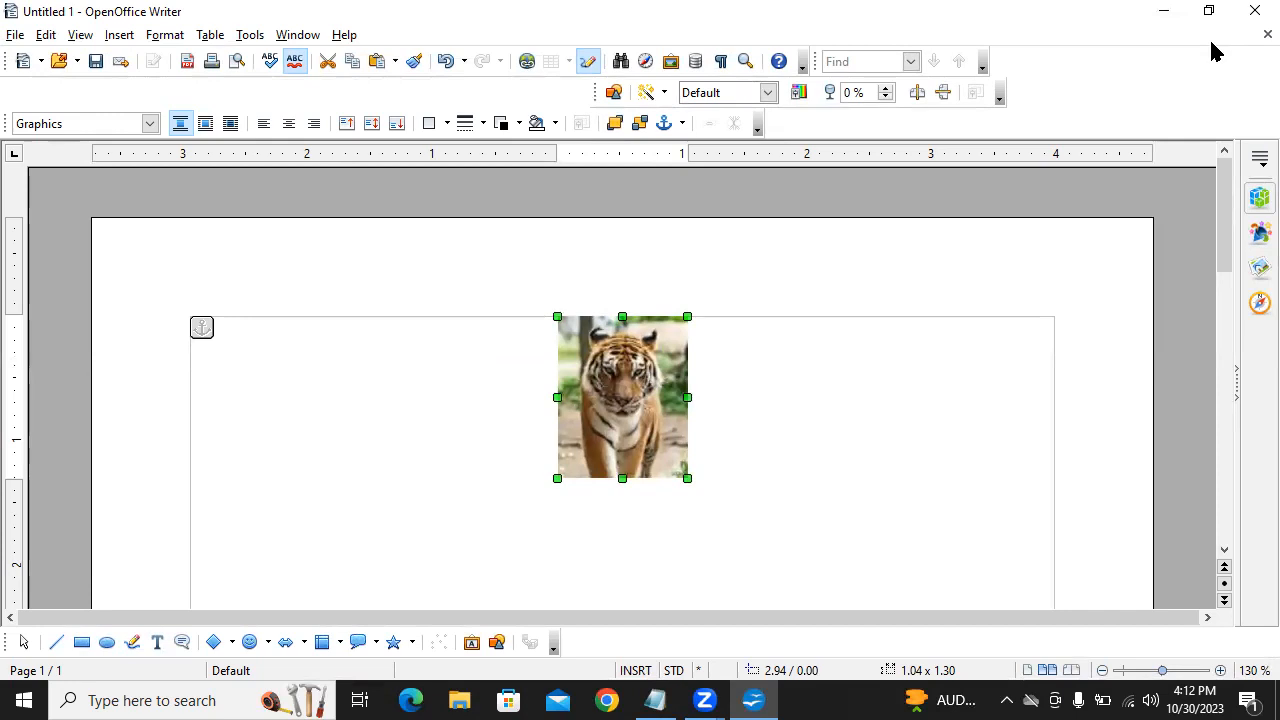
- Switch to the Notepad outline and highlight the topic "Modify,resize, crop, delete image"
key(alt+Tab)
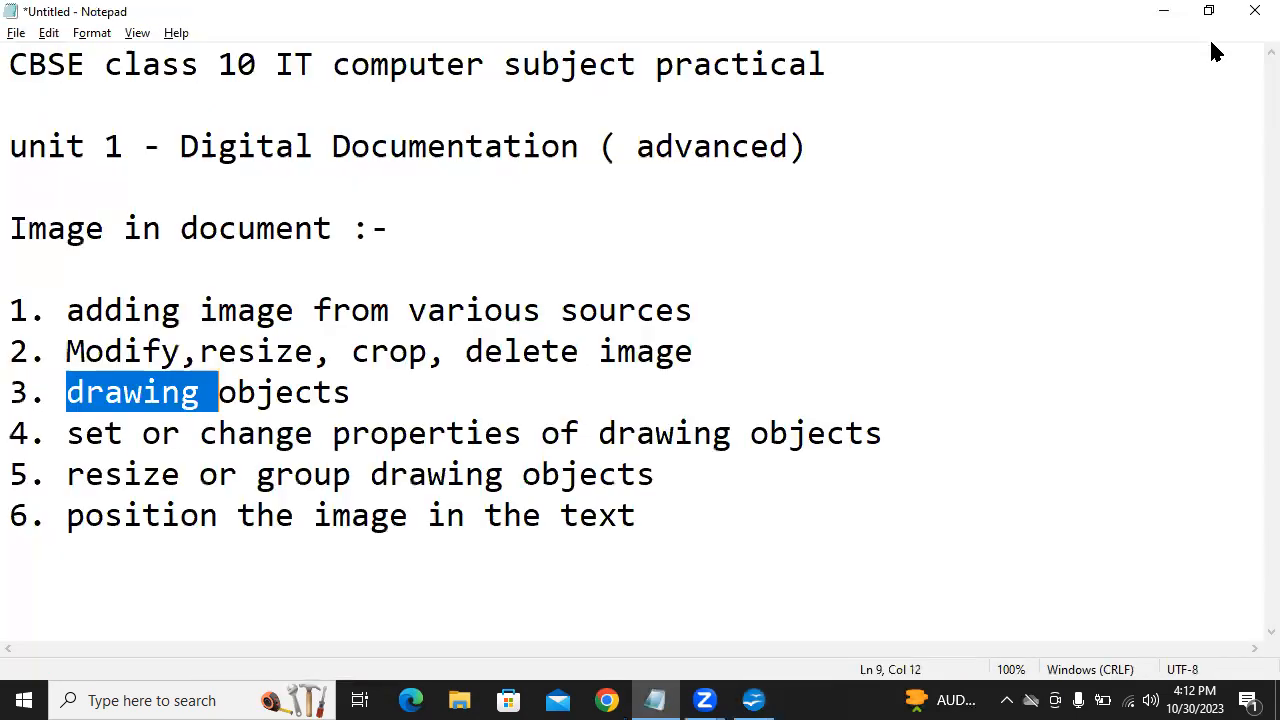
double_click(115, 347)
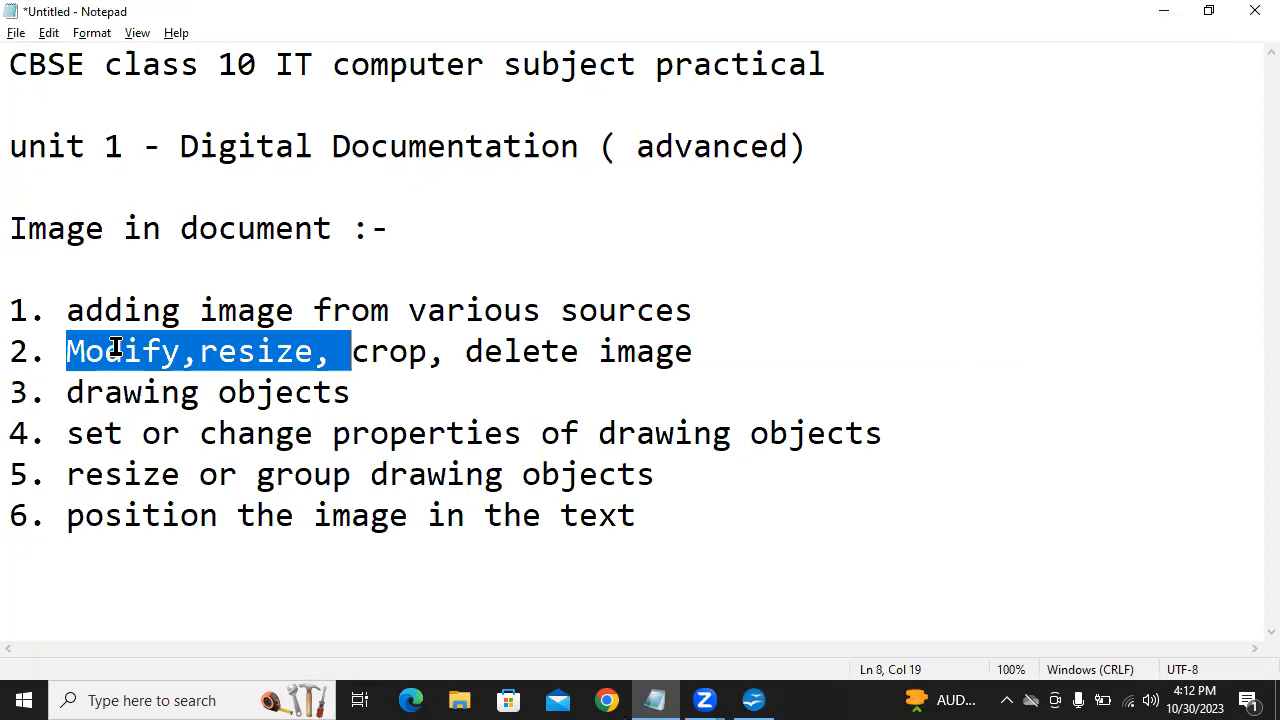
key(shift+End)
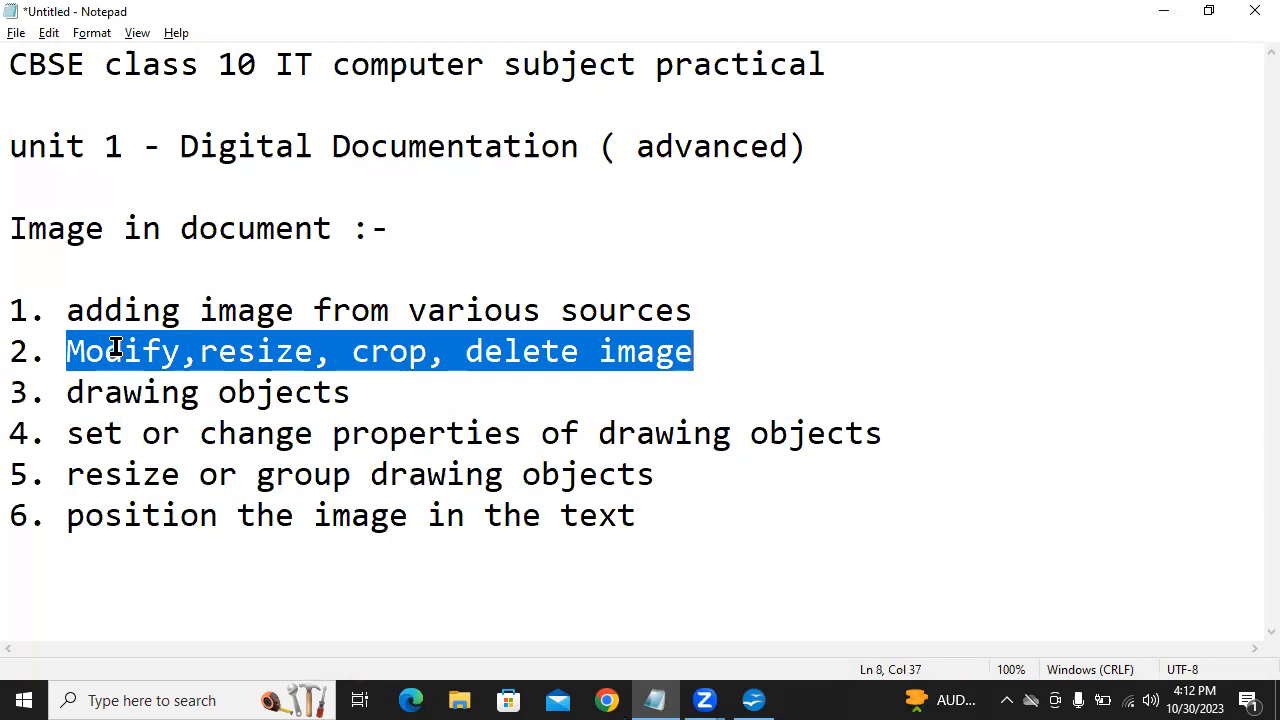
- Switch back to Writer, resize the tiger picture to about 1.35 x 1.61 inches and keep it selected
key(alt+Tab)
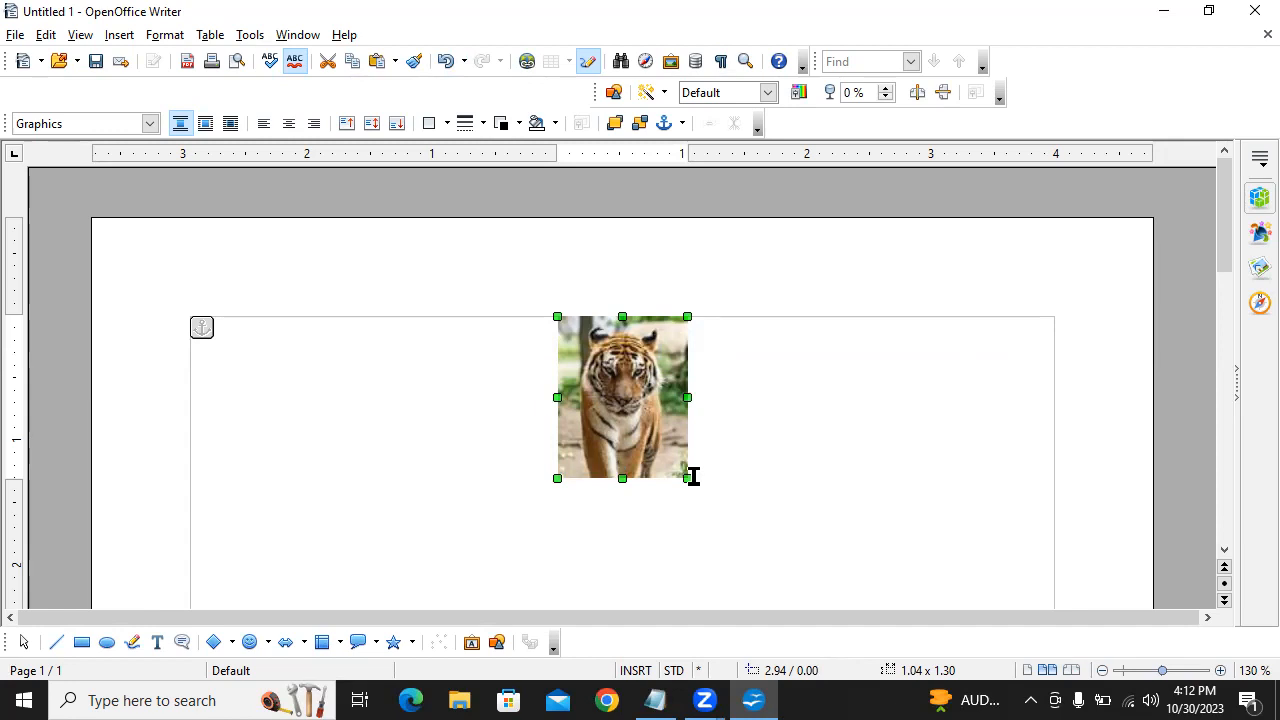
drag(683, 477, 808, 516)
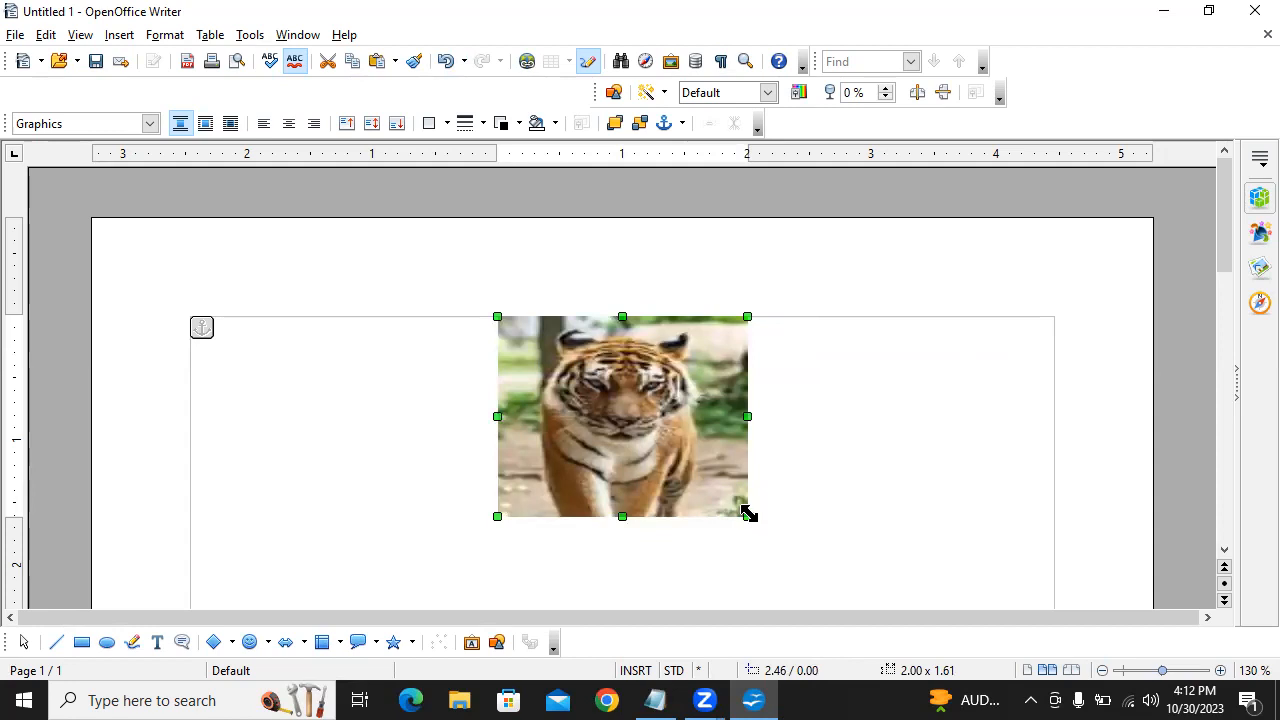
drag(749, 416, 694, 420)
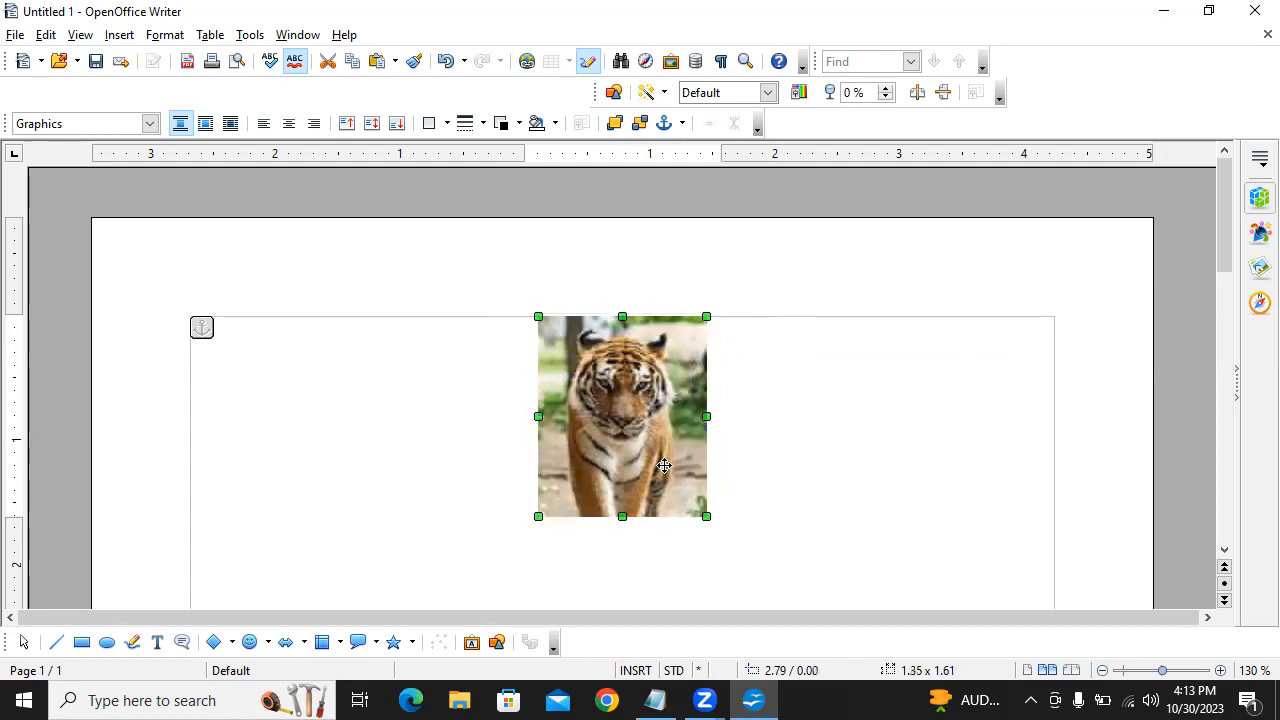
click(621, 524)
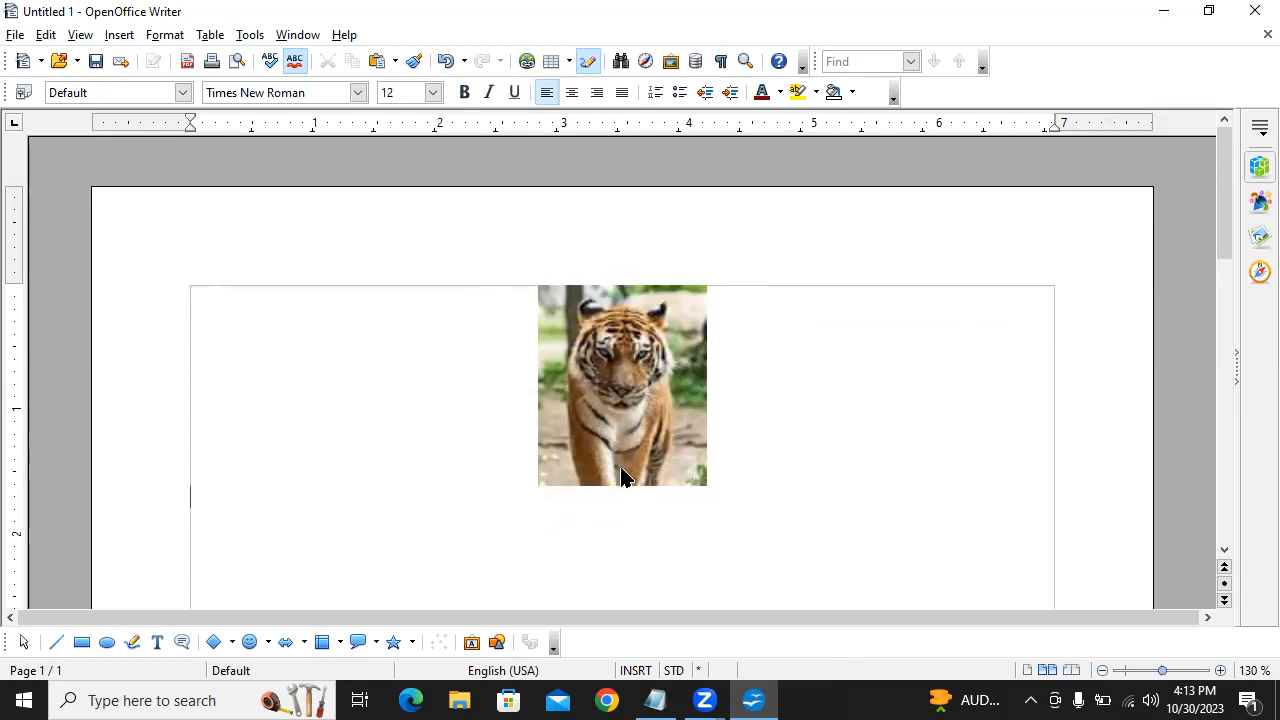
click(621, 477)
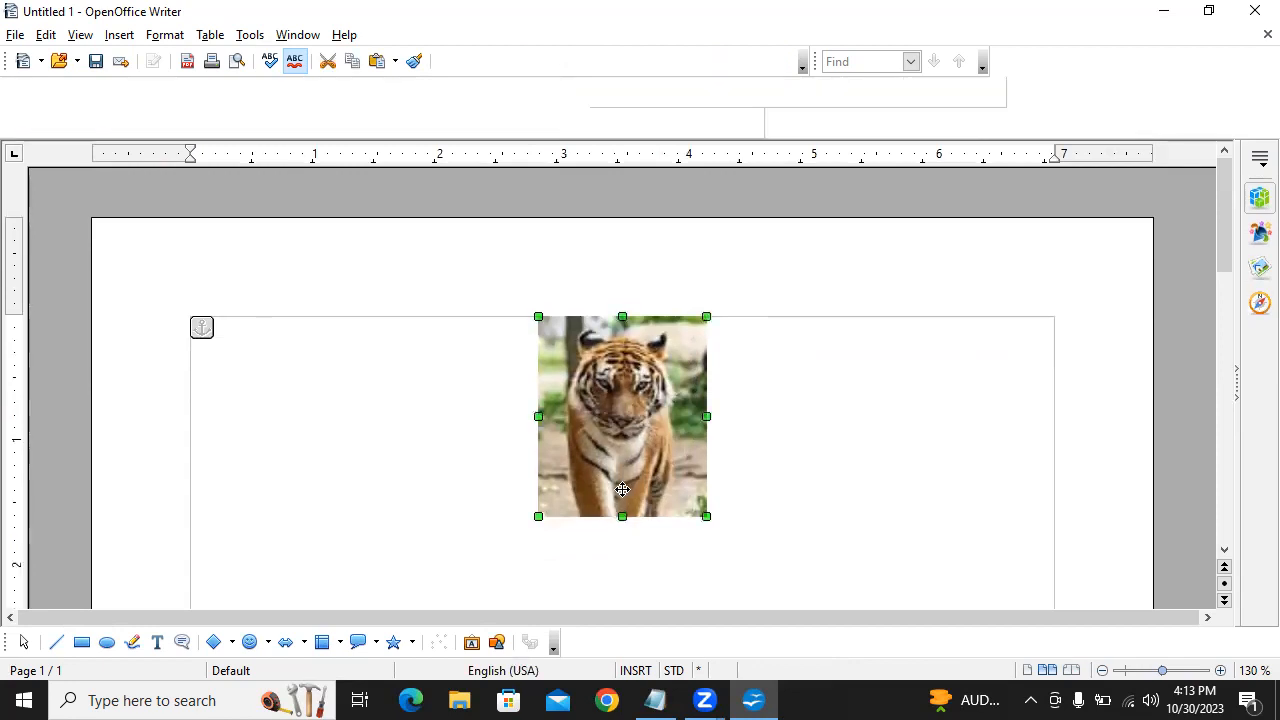
- Select the tiger picture and shrink it proportionally to about 1.16 x 1.45 inches
click(618, 520)
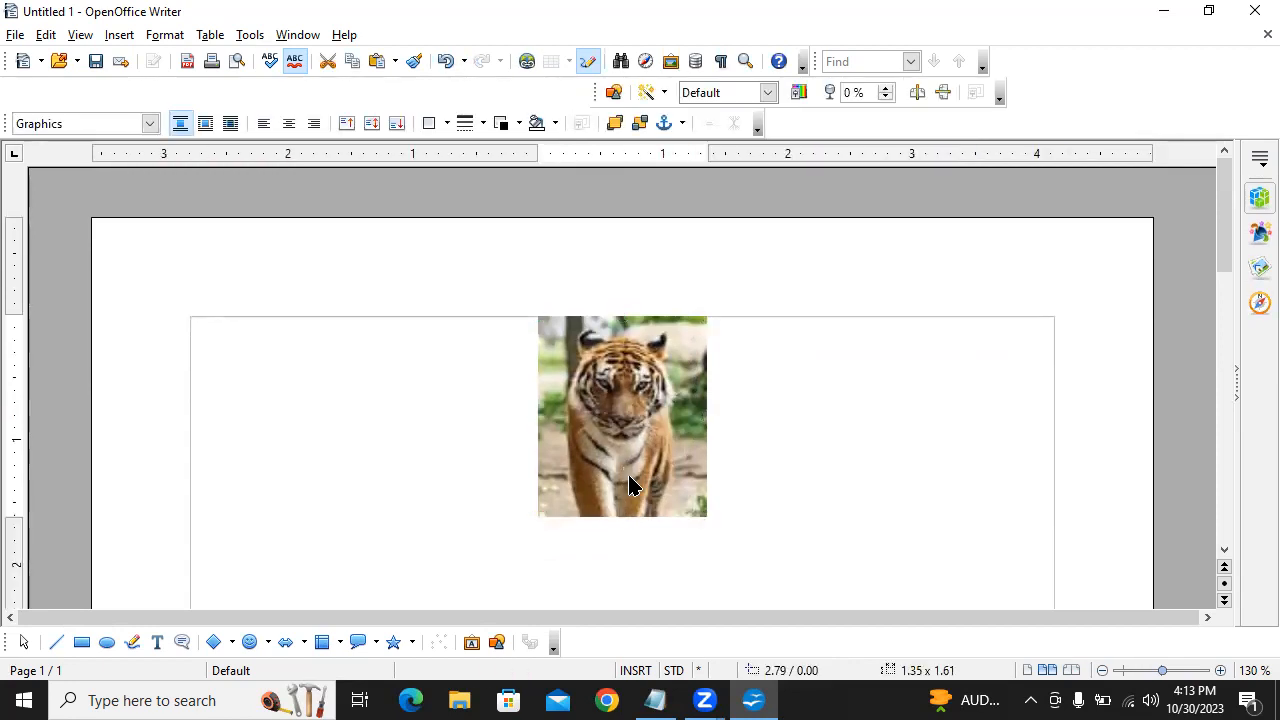
click(630, 482)
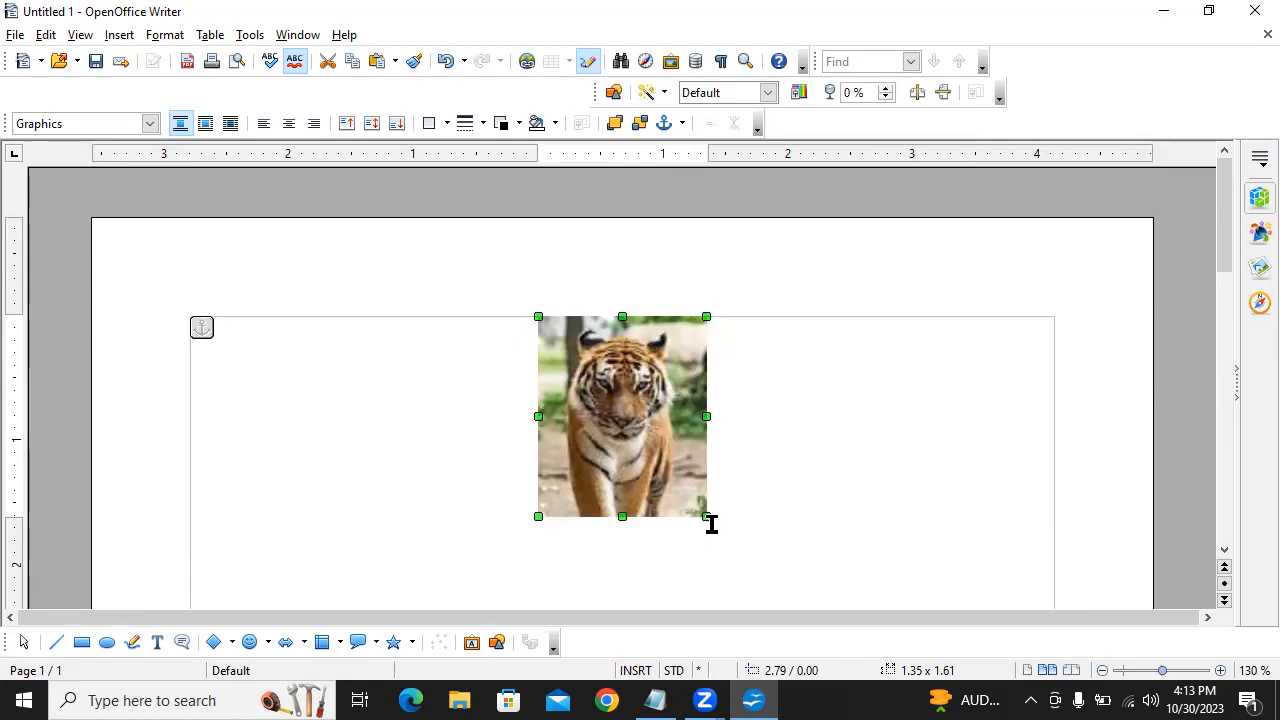
drag(706, 516, 686, 497)
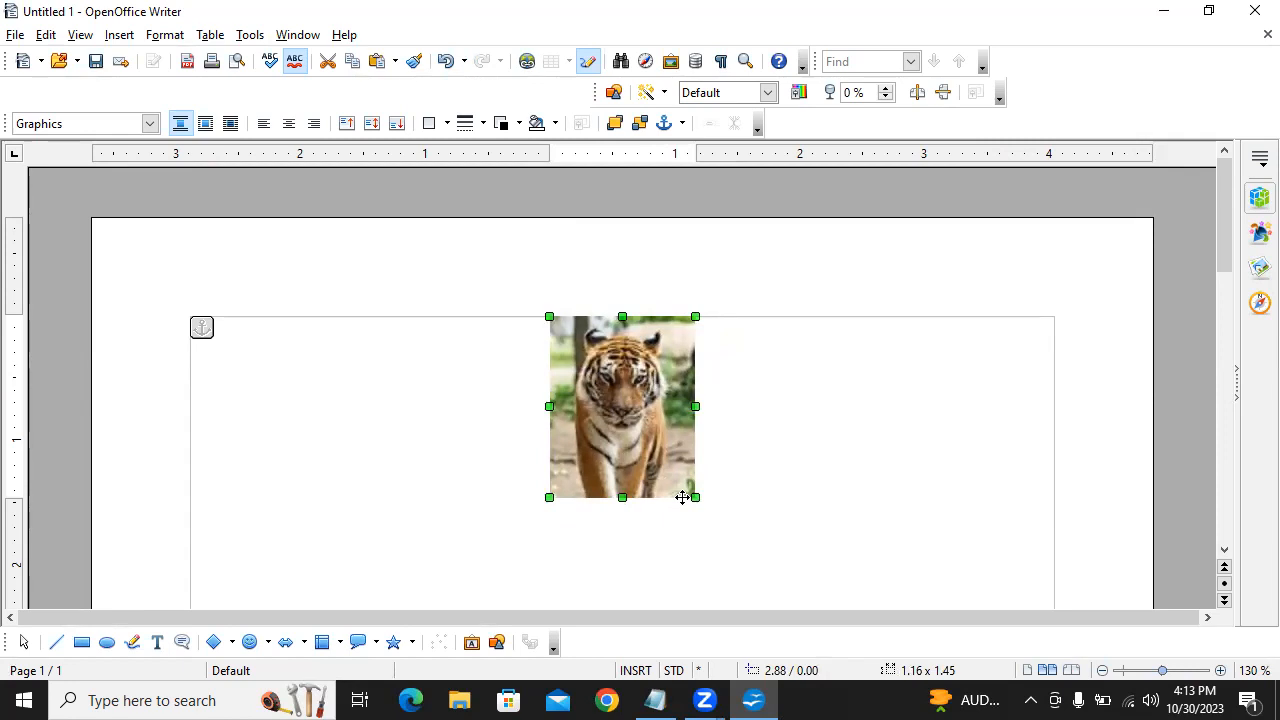
- Switch to the Notepad outline and highlight "Modify,resize," in the second topic
key(alt+Tab)
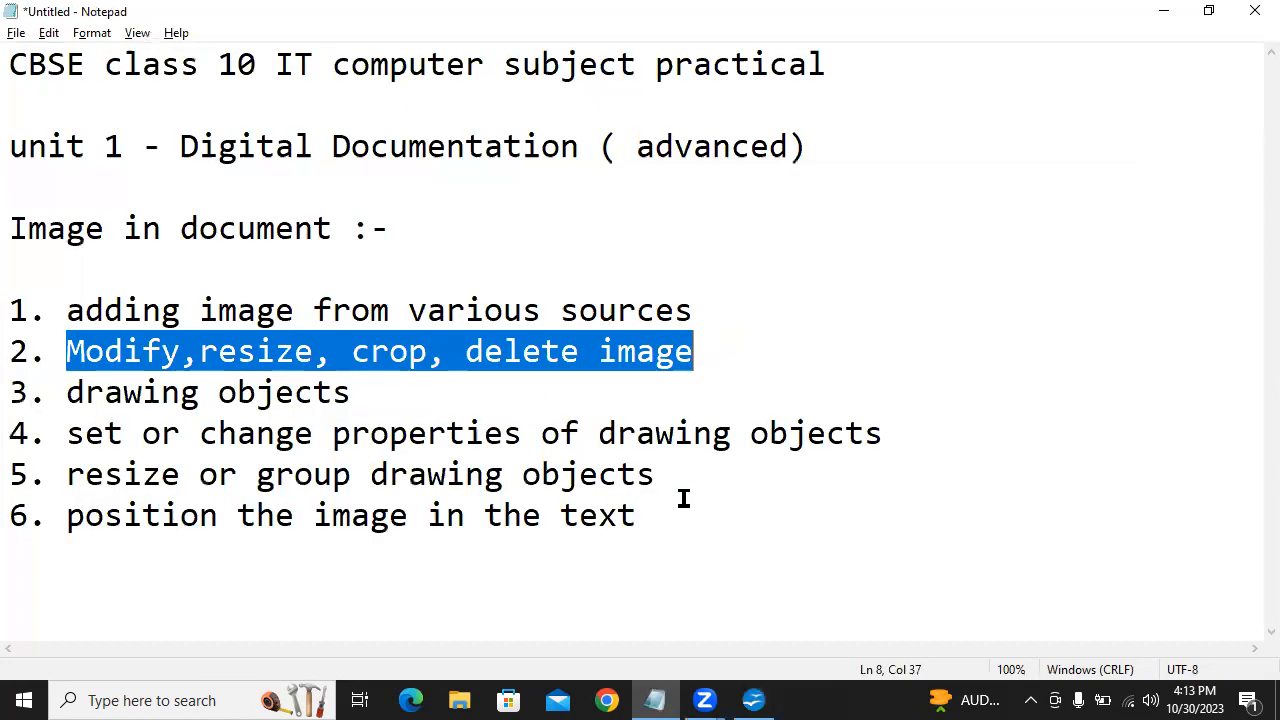
click(529, 351)
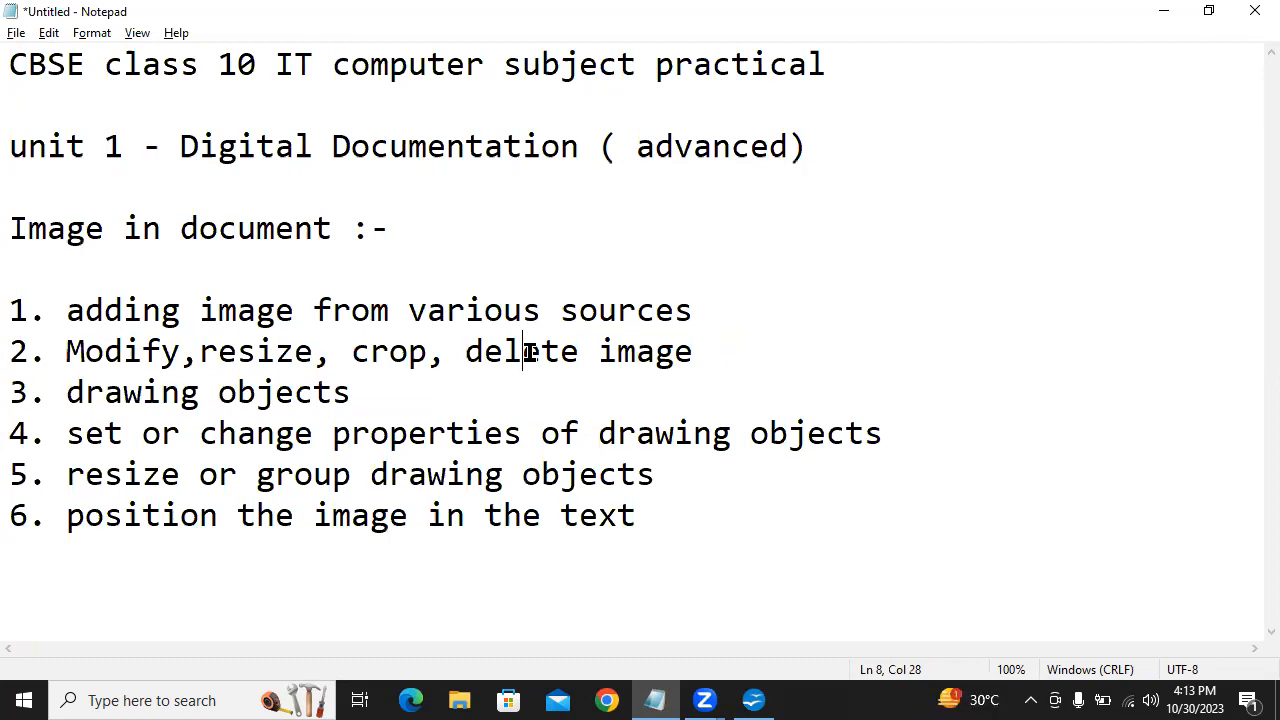
double_click(380, 352)
double_click(155, 351)
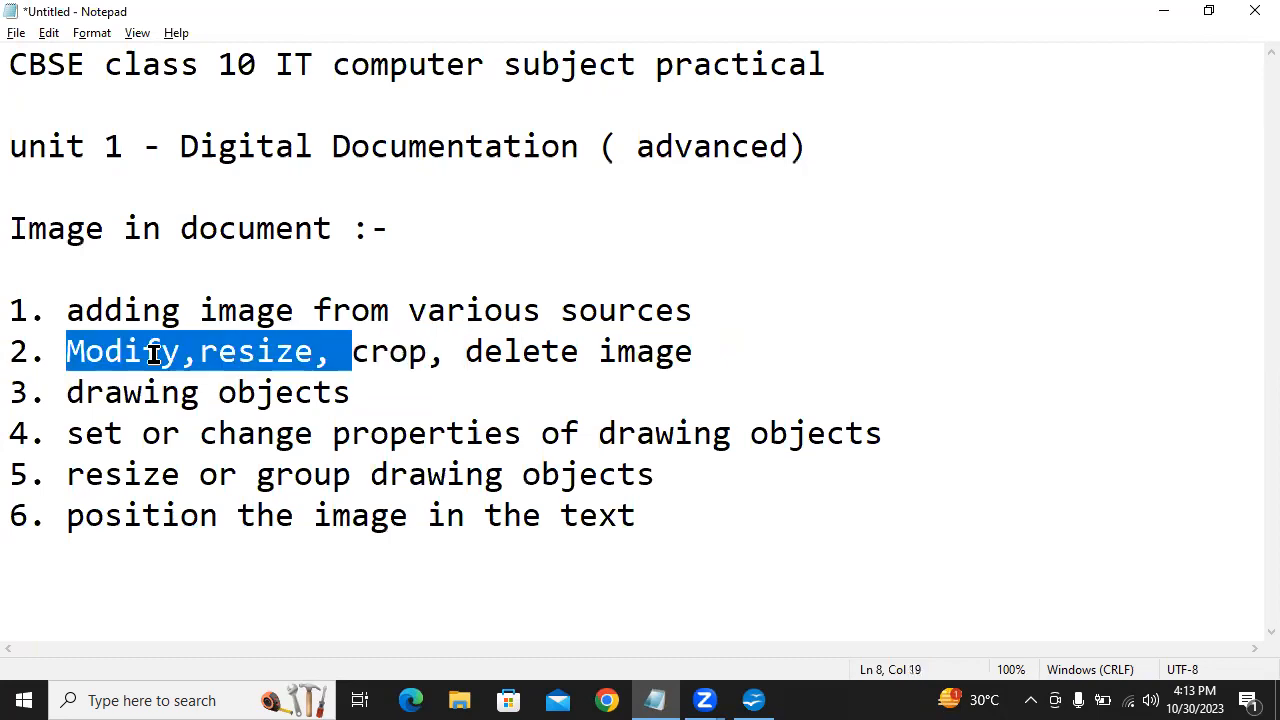
- Switch back to Writer and examine the tiger picture's arrangement options and its Picture properties without changing anything
key(alt+Tab)
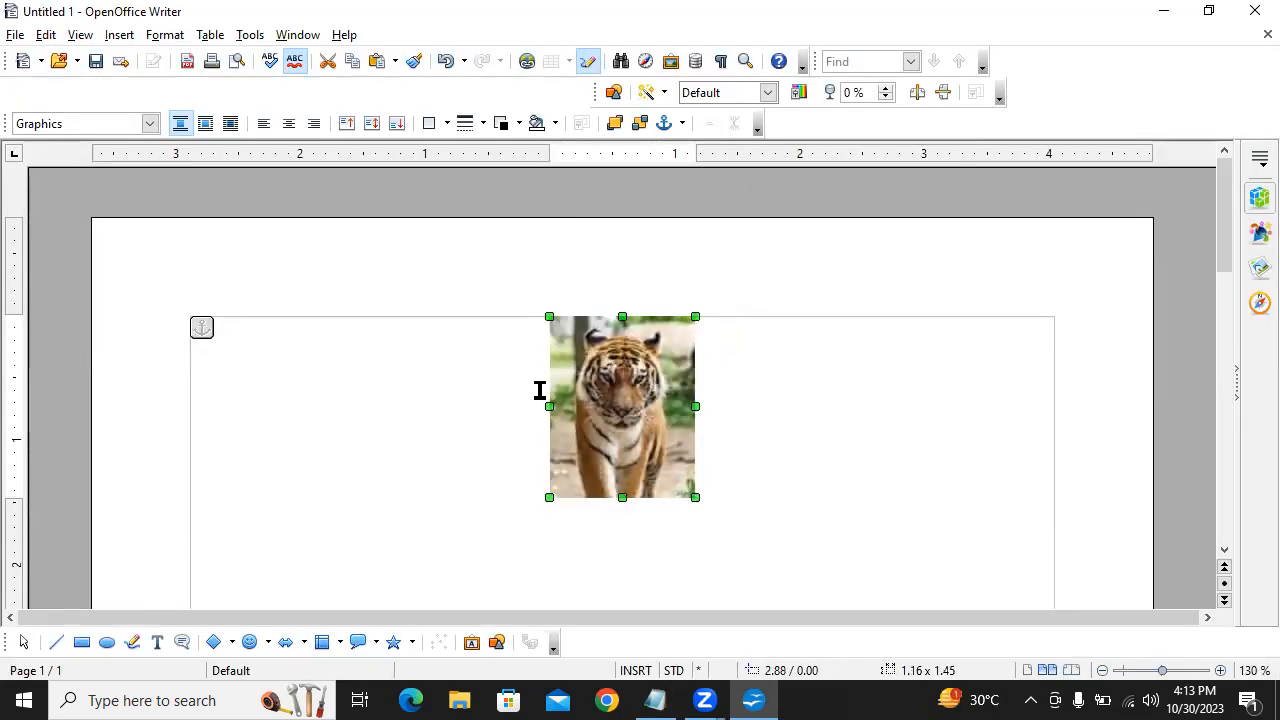
right_click(591, 385)
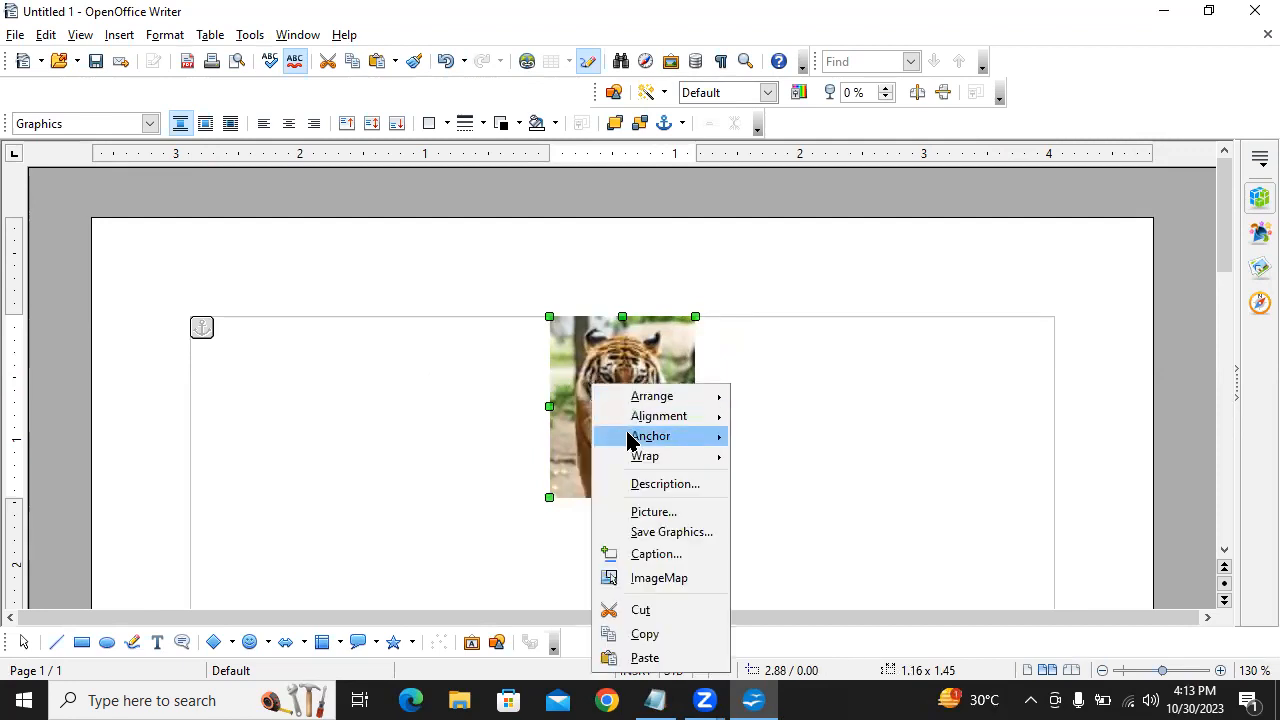
mouse_move(700, 403)
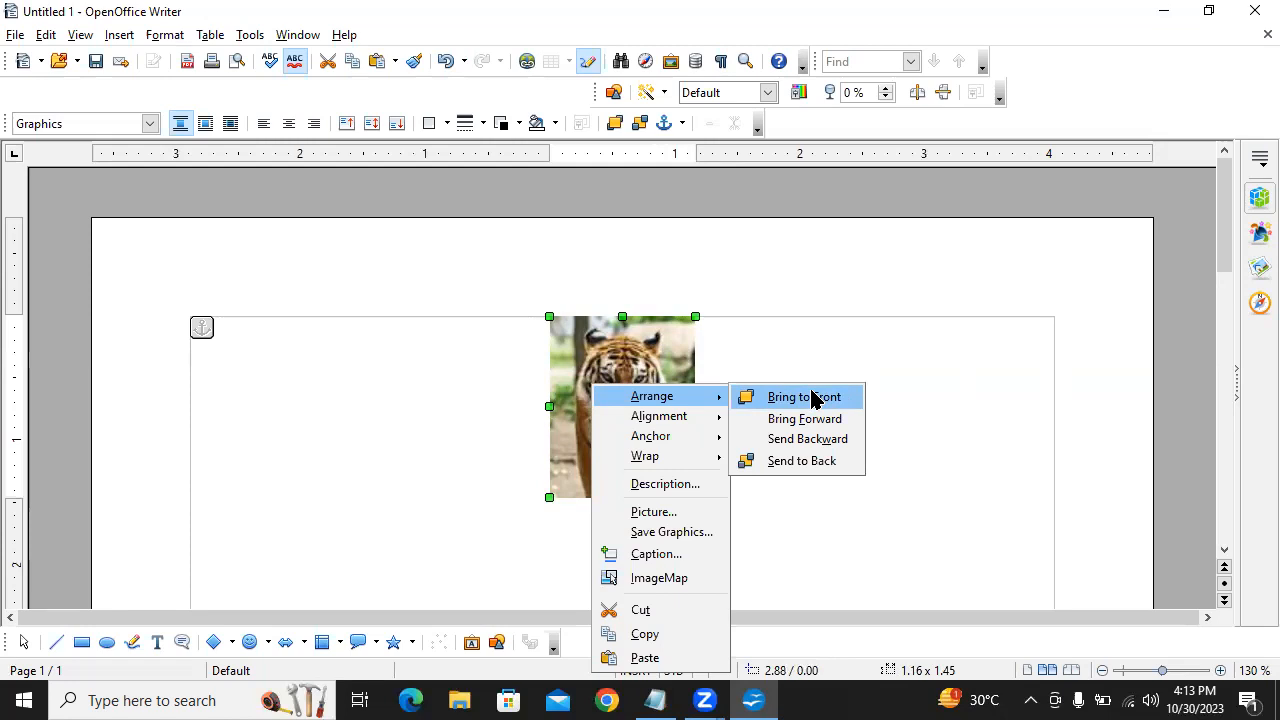
mouse_move(695, 436)
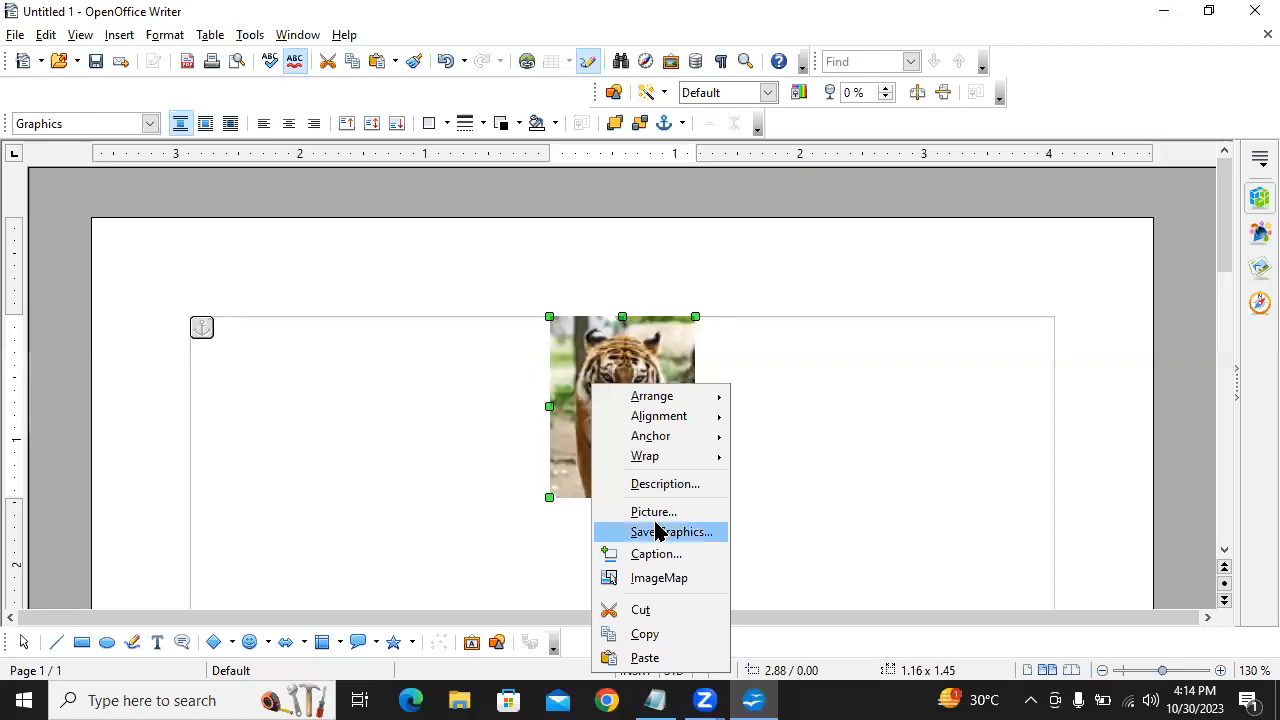
click(786, 486)
right_click(640, 427)
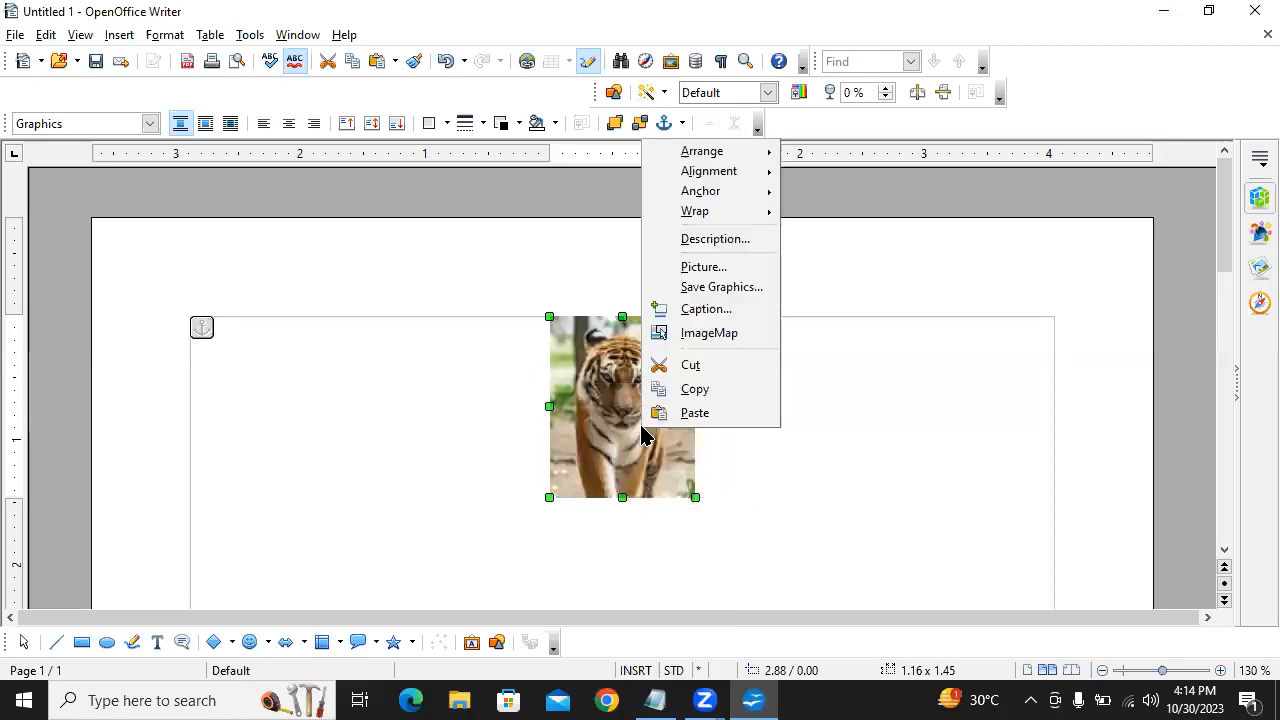
click(751, 266)
click(1133, 151)
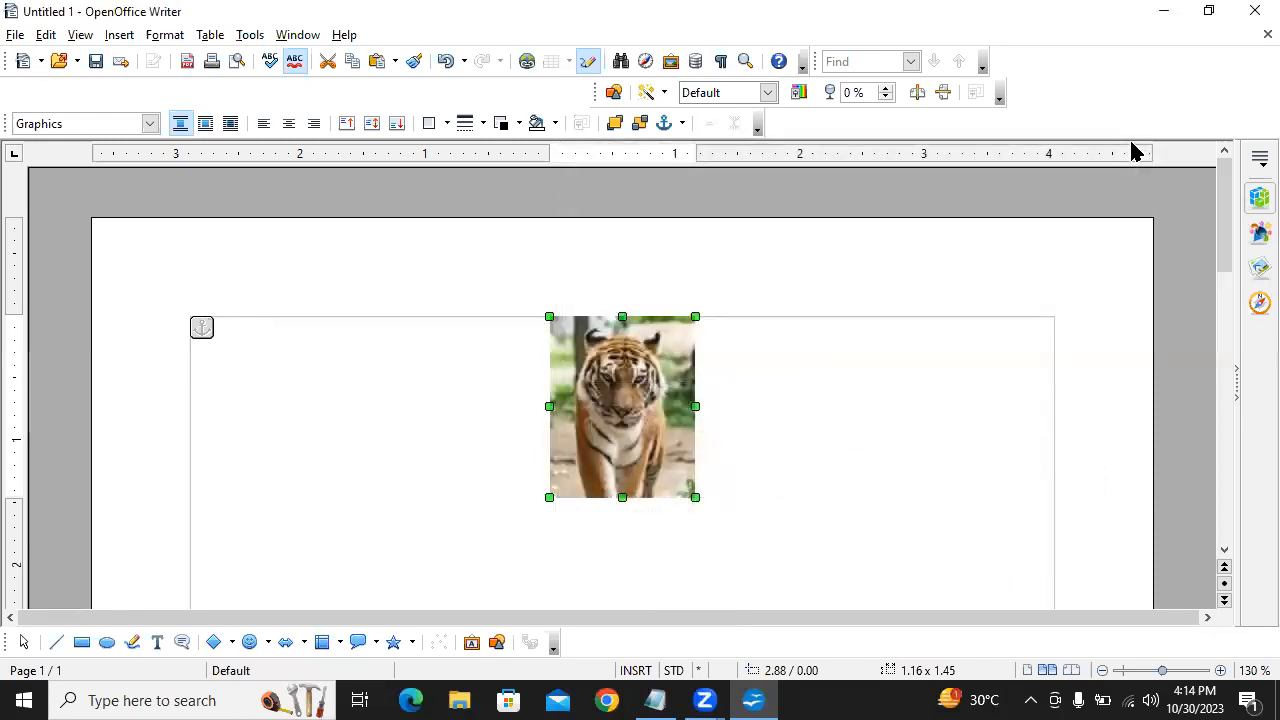
- Restore the tiger picture to its original size of 1.04 x 1.30 inches and anchor it to the page
double_click(610, 401)
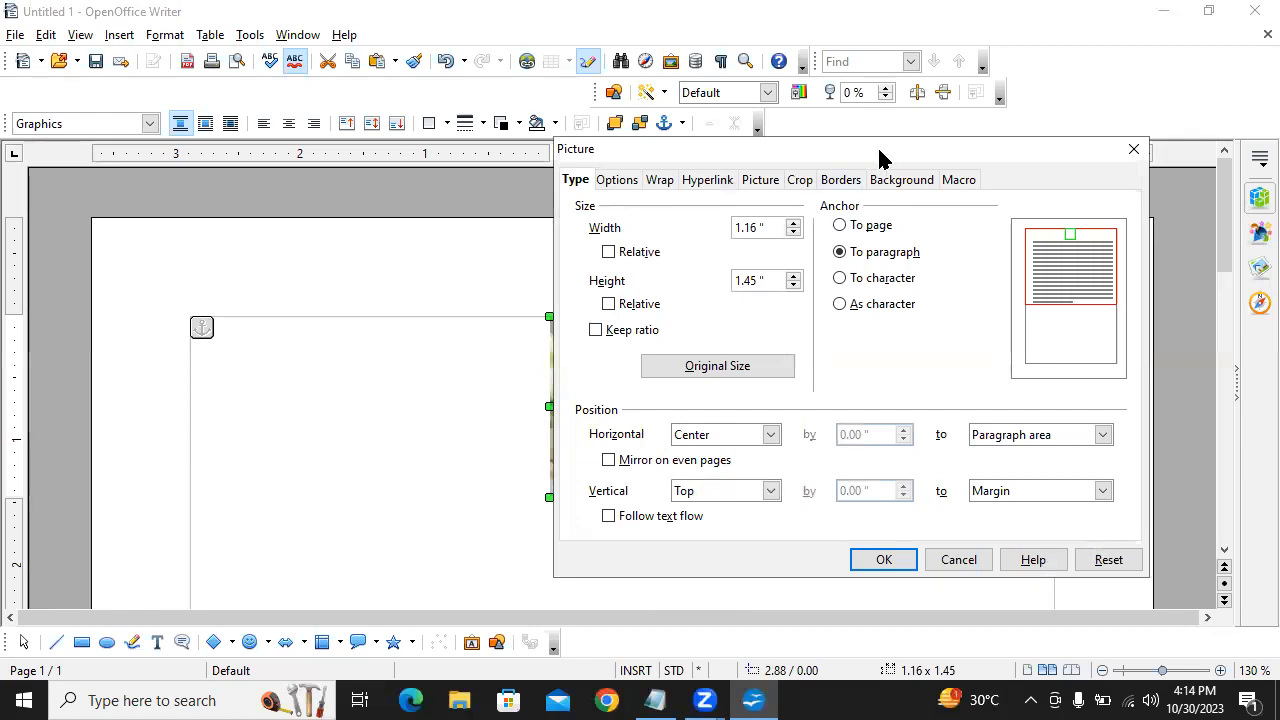
drag(880, 158, 1032, 172)
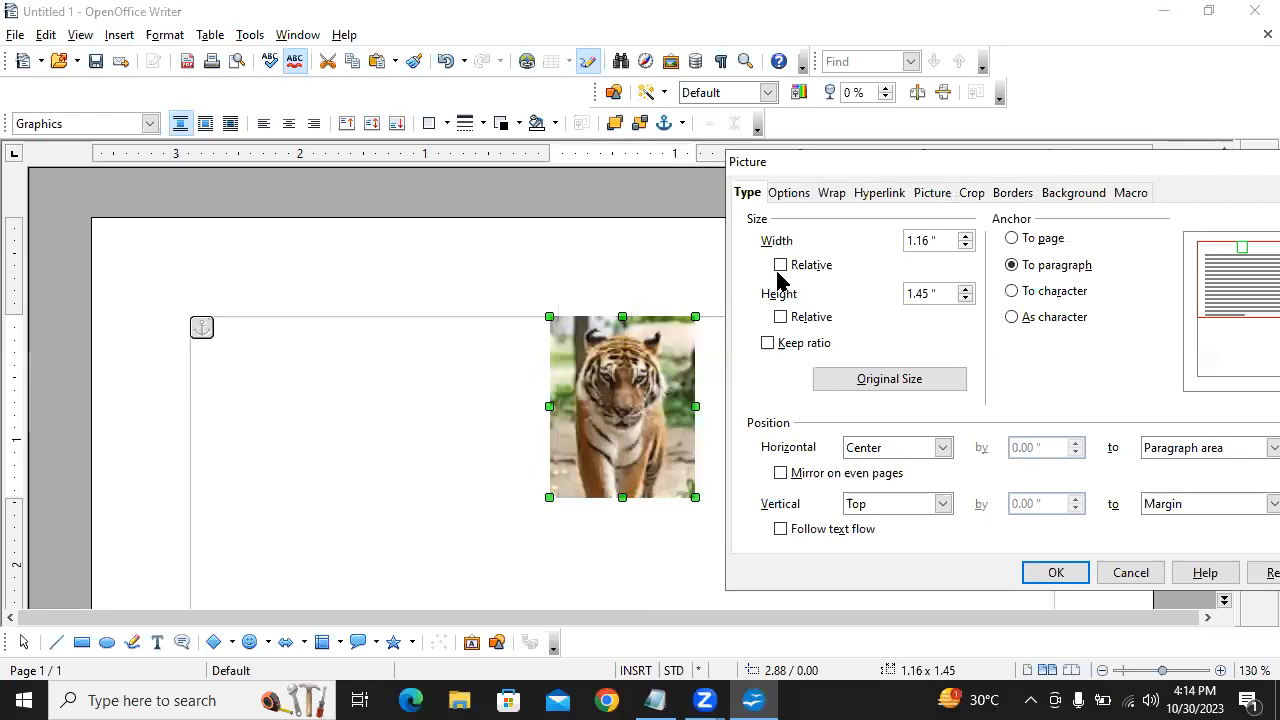
click(913, 386)
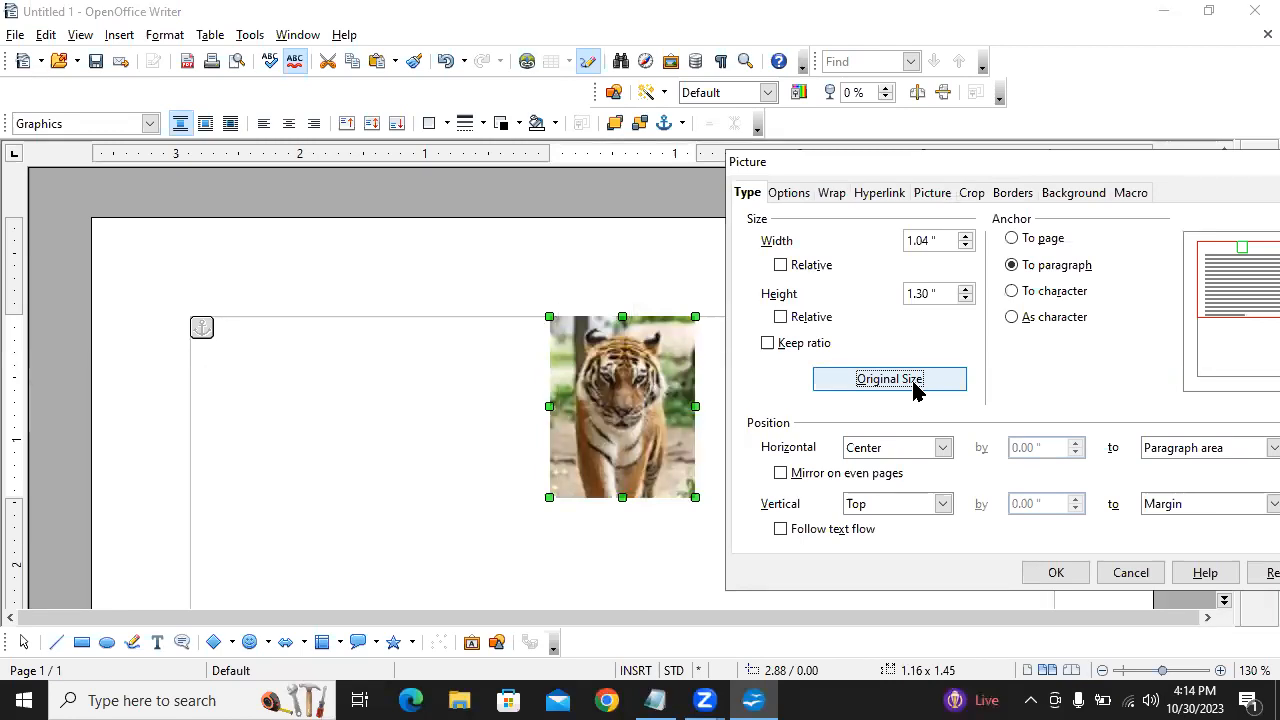
click(913, 385)
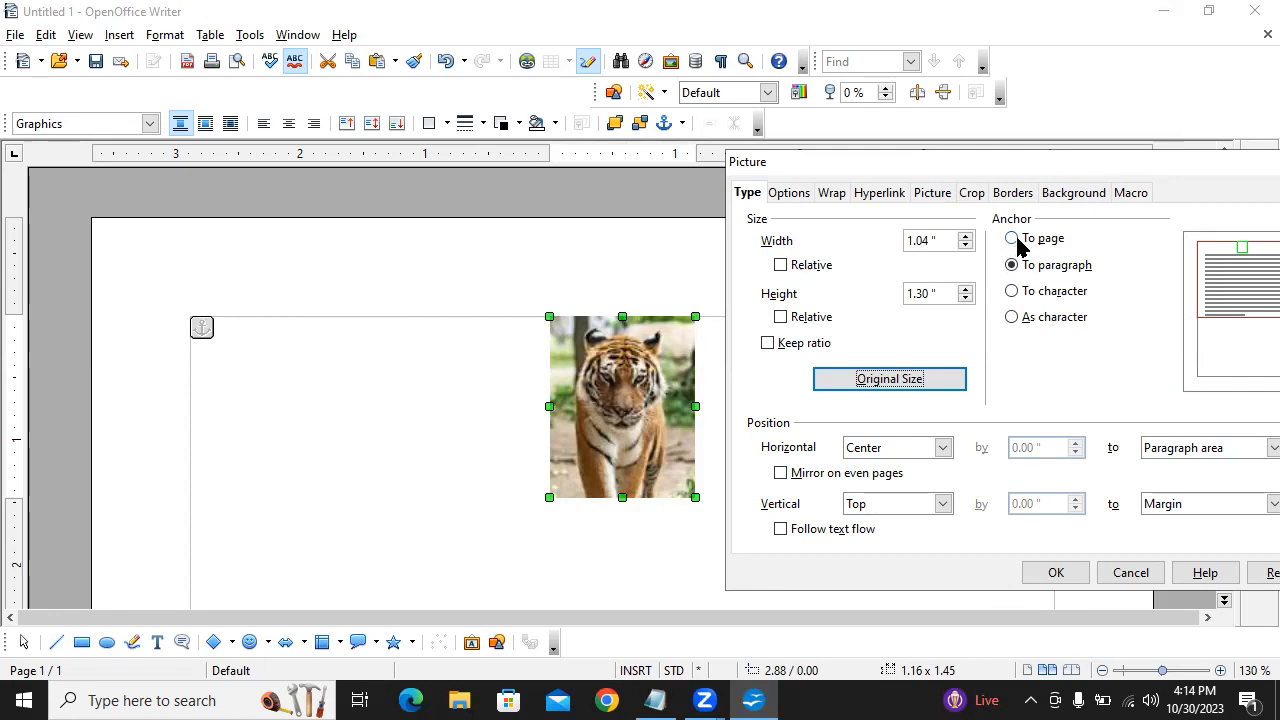
drag(1132, 177, 828, 160)
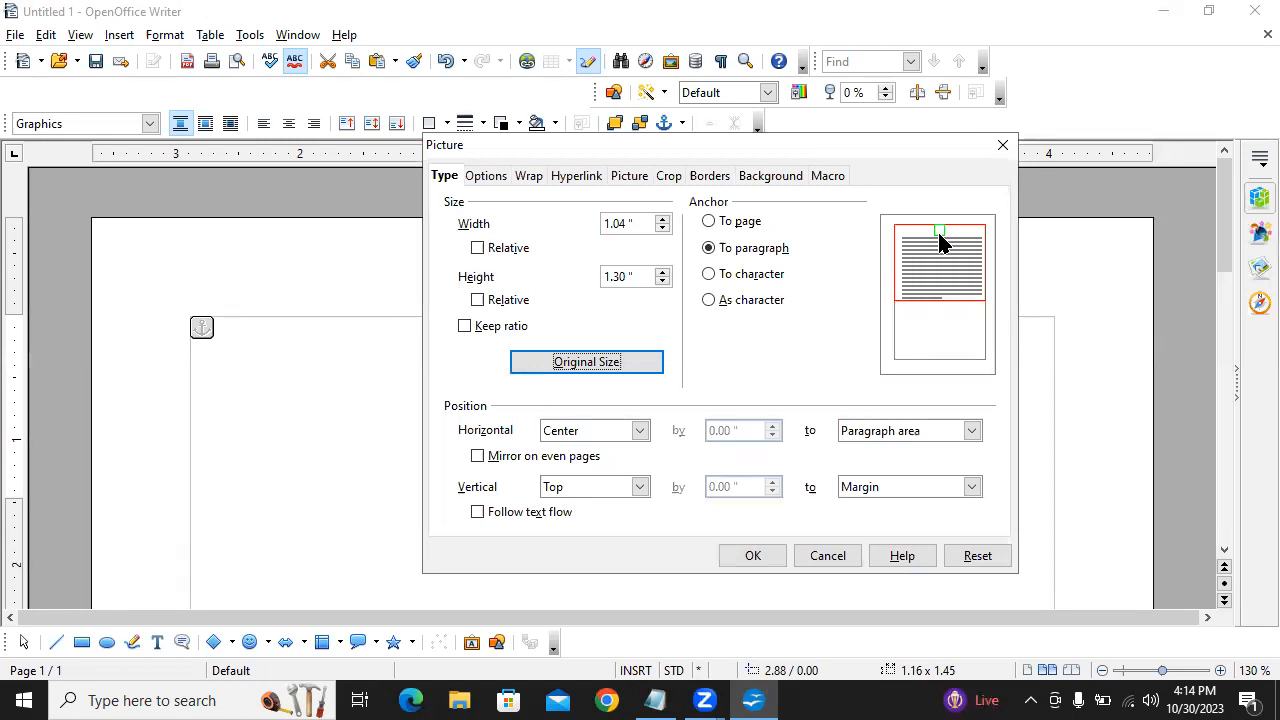
click(752, 224)
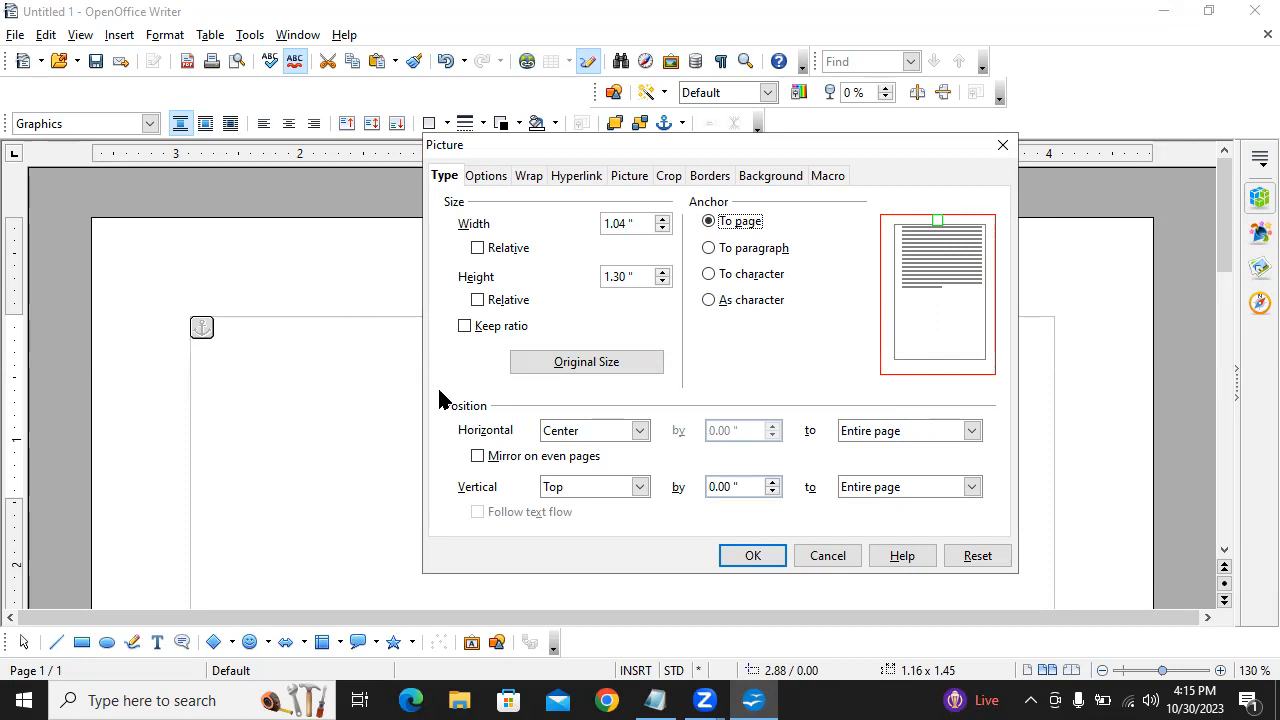
click(774, 564)
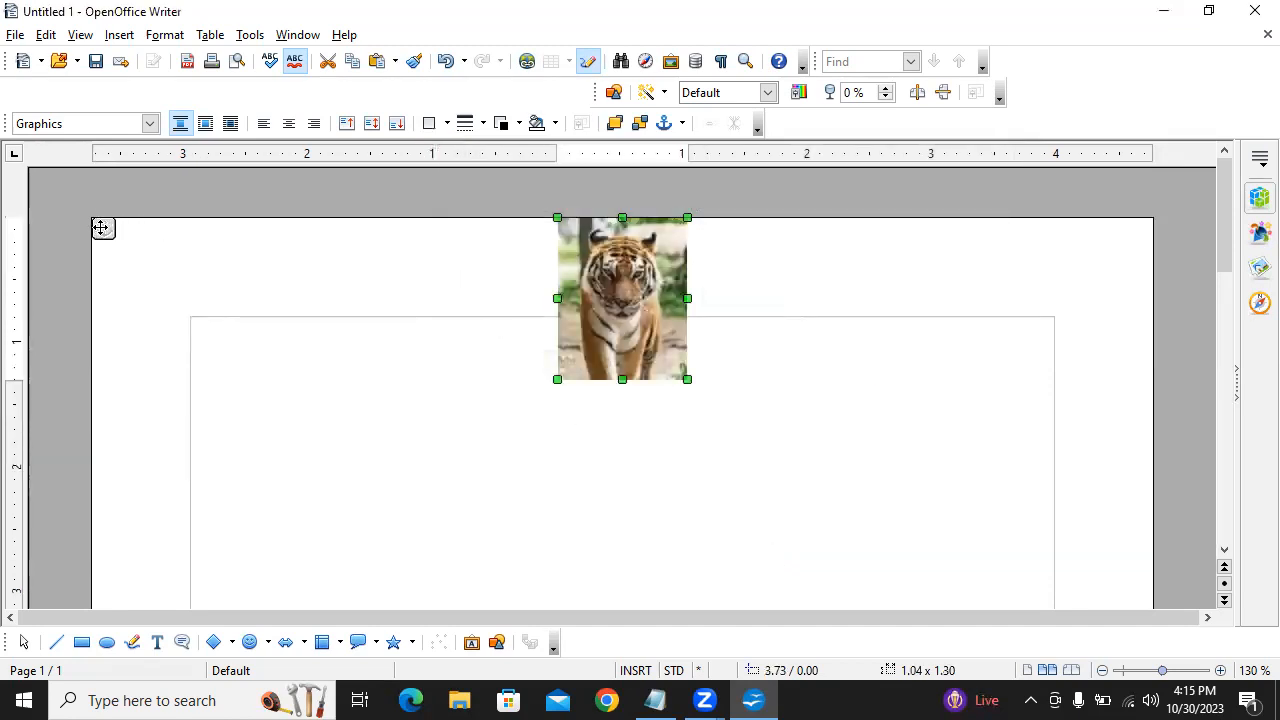
- Try the character anchors, anchor the tiger picture to the paragraph, and apply it after reviewing the naming and wrap settings
double_click(601, 331)
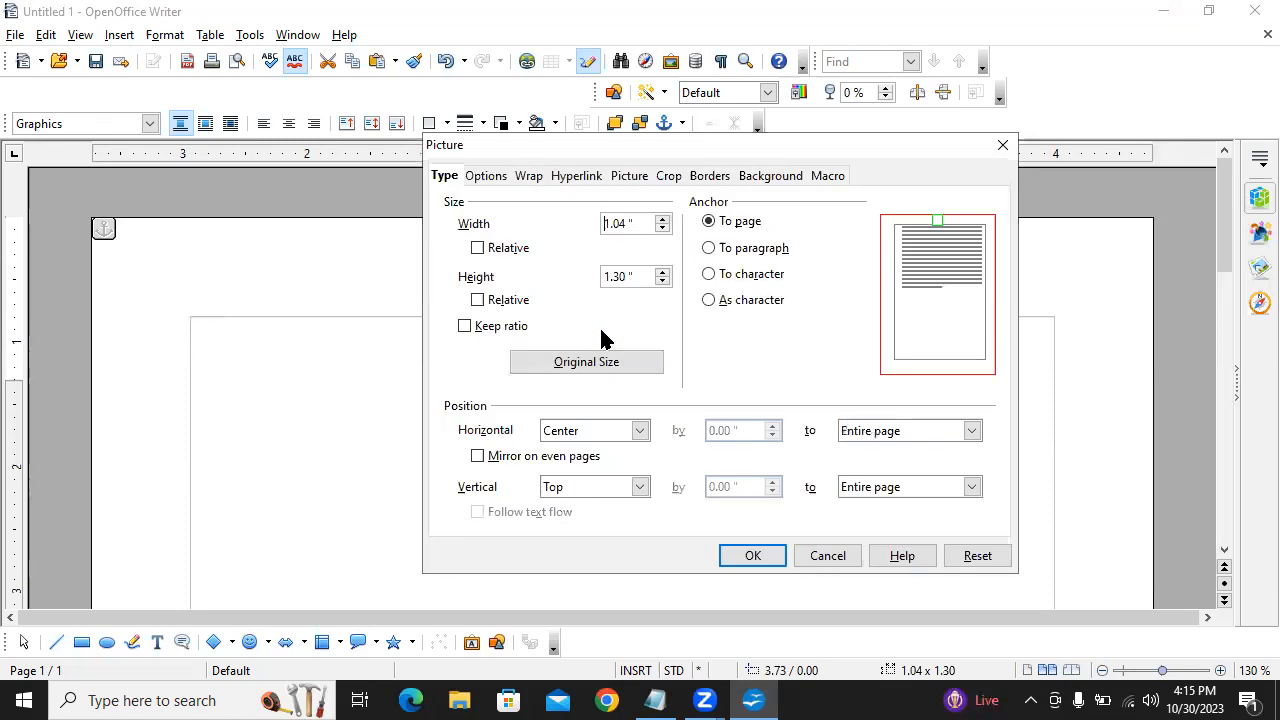
click(722, 278)
click(741, 302)
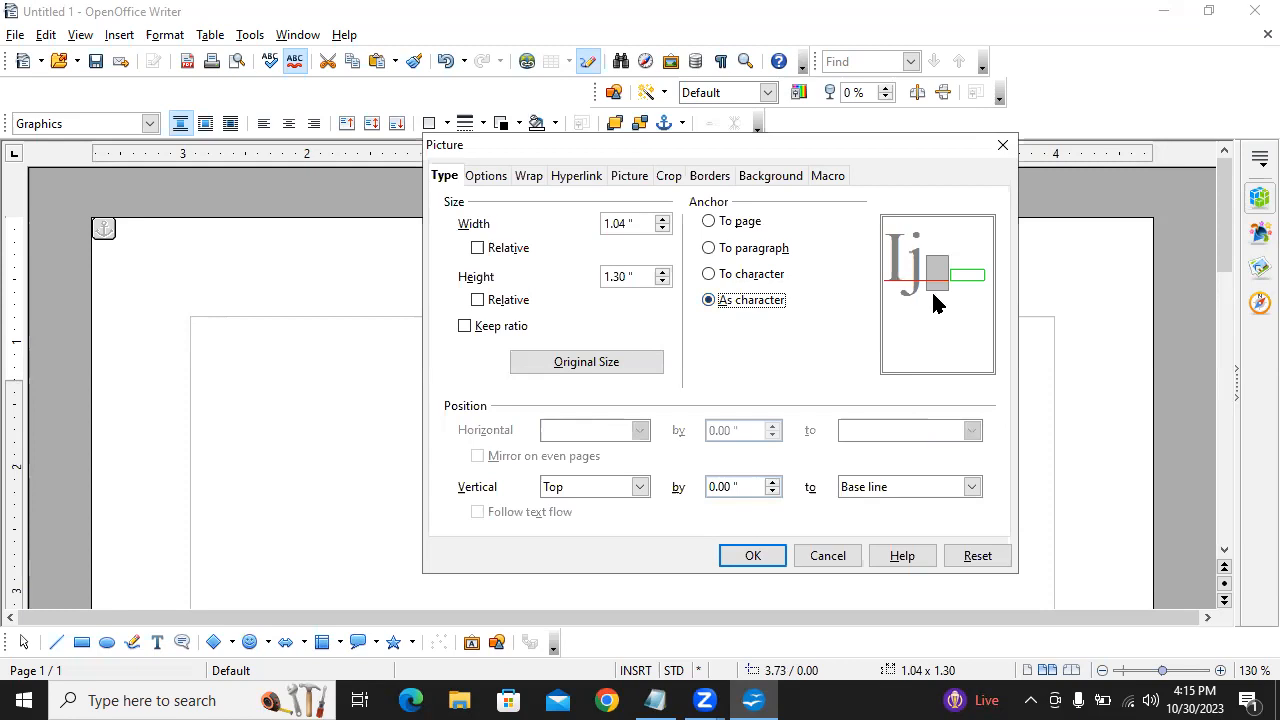
click(742, 250)
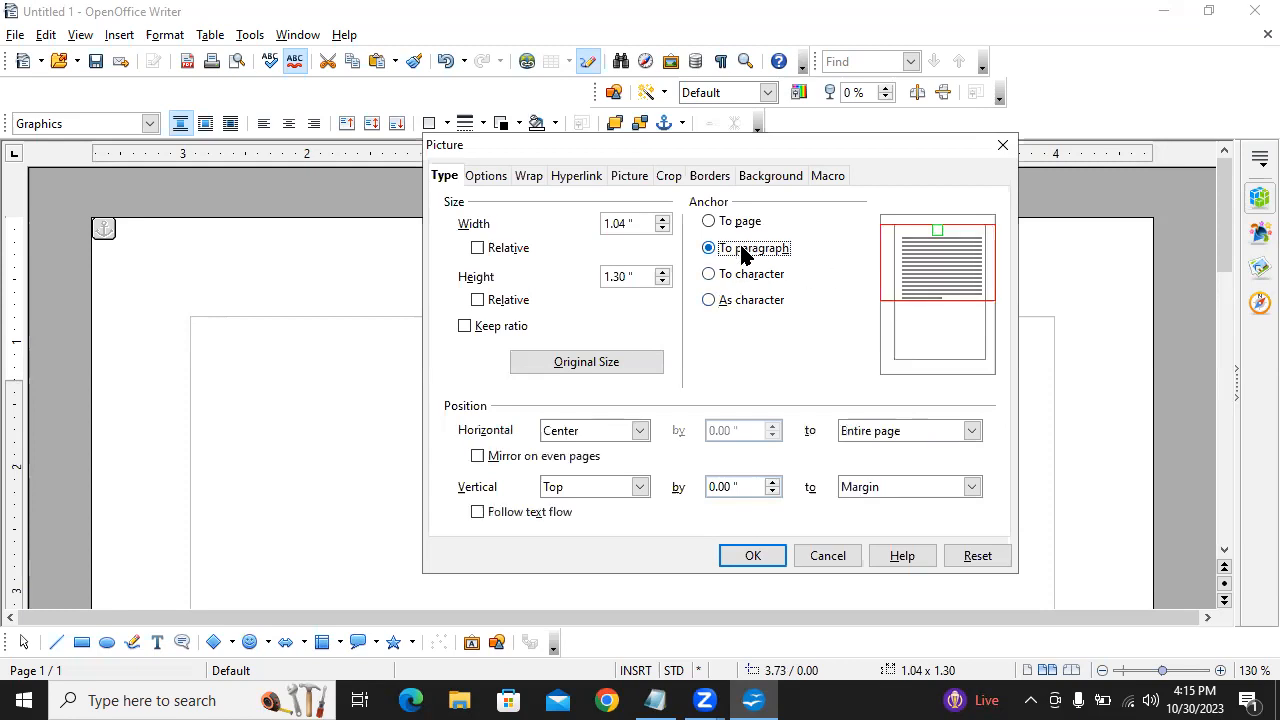
click(499, 177)
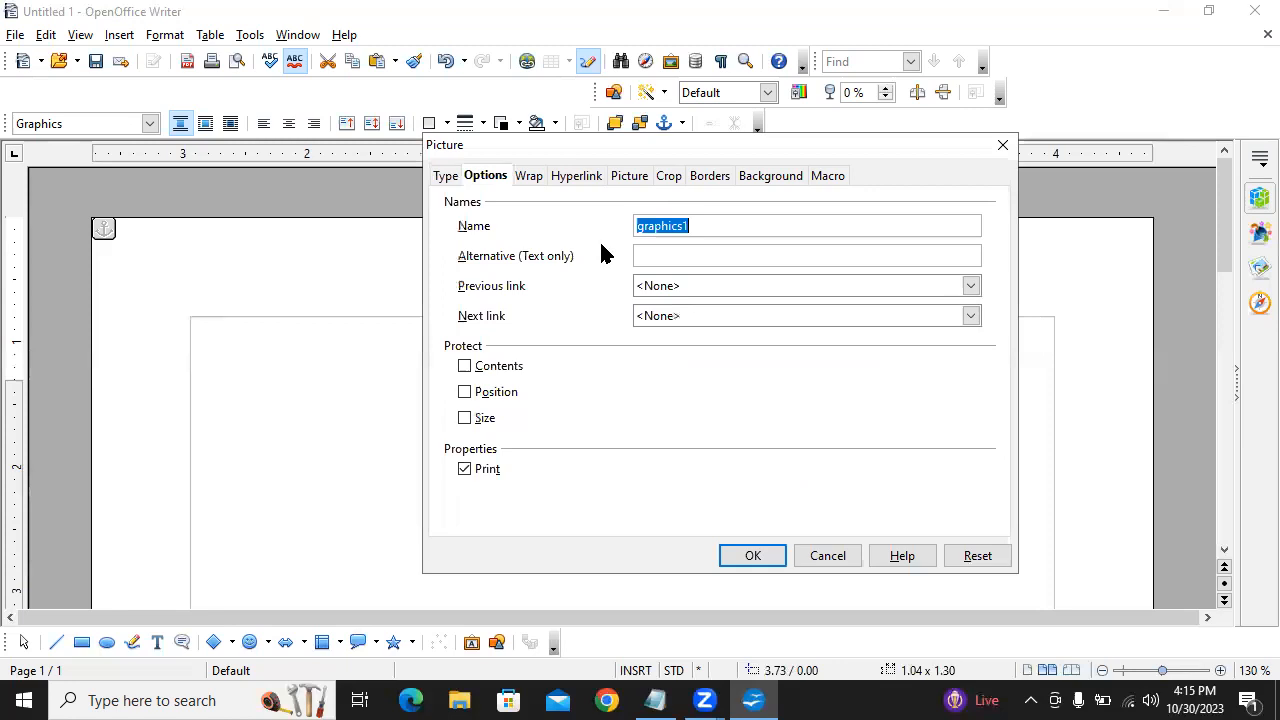
click(530, 185)
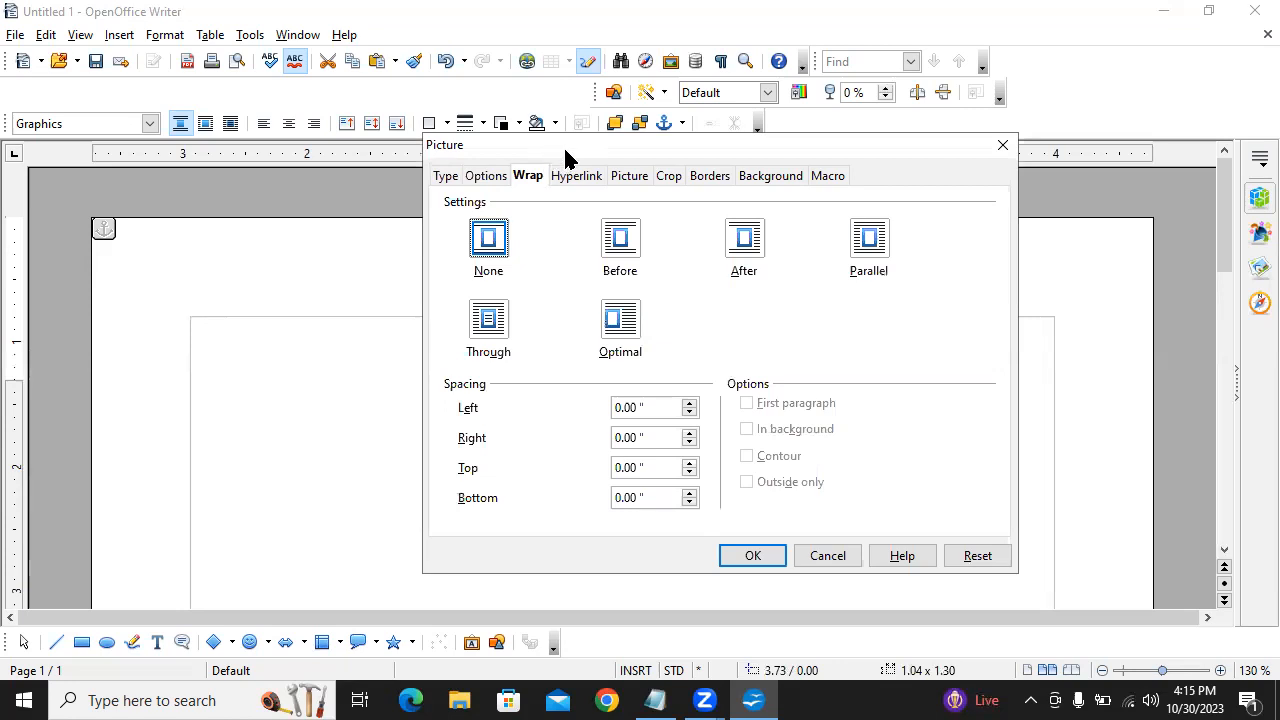
drag(566, 156, 830, 167)
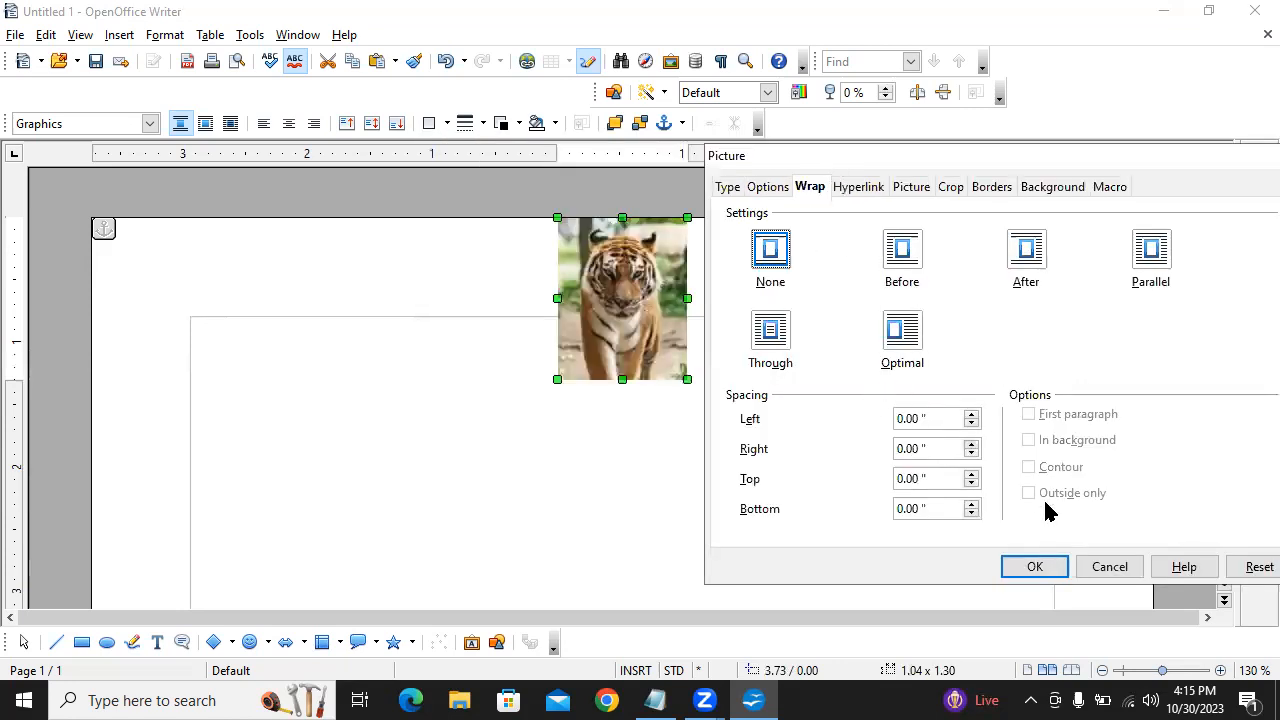
click(1035, 567)
- Move the tiger picture to about 3.61 / 0.96 inches and place the text cursor at the start of the document
click(436, 362)
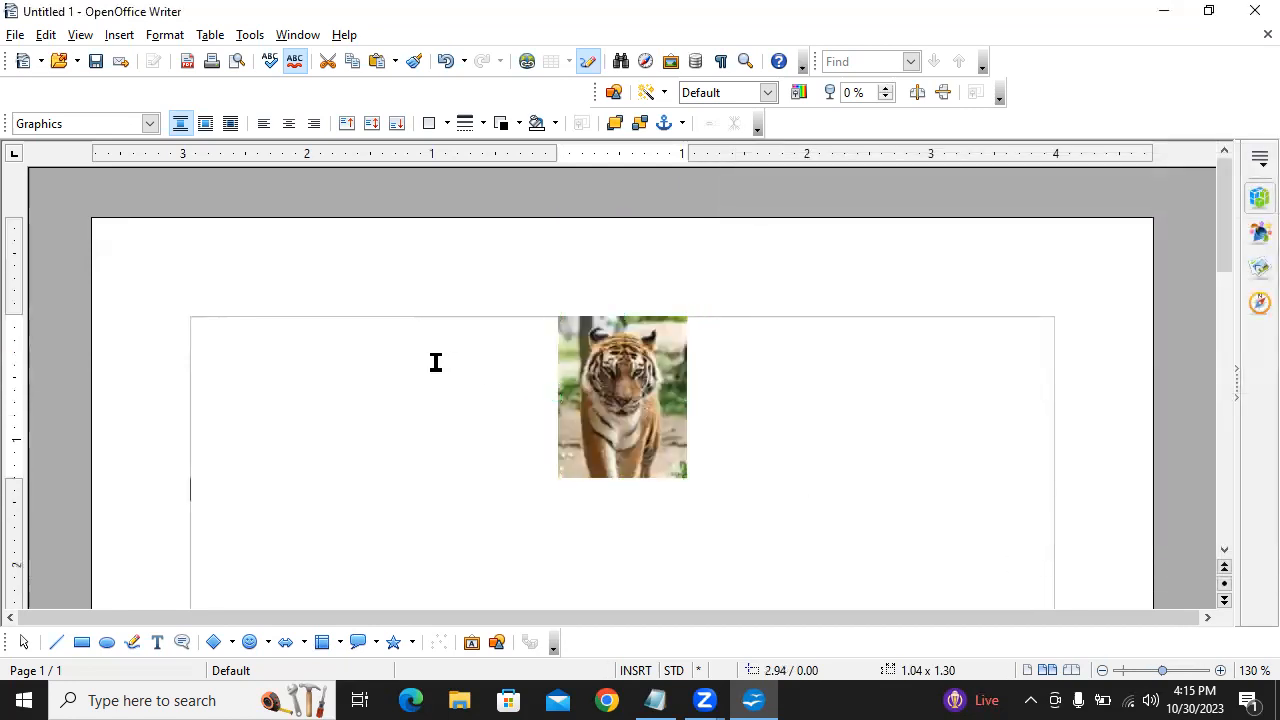
drag(618, 389, 700, 506)
click(325, 344)
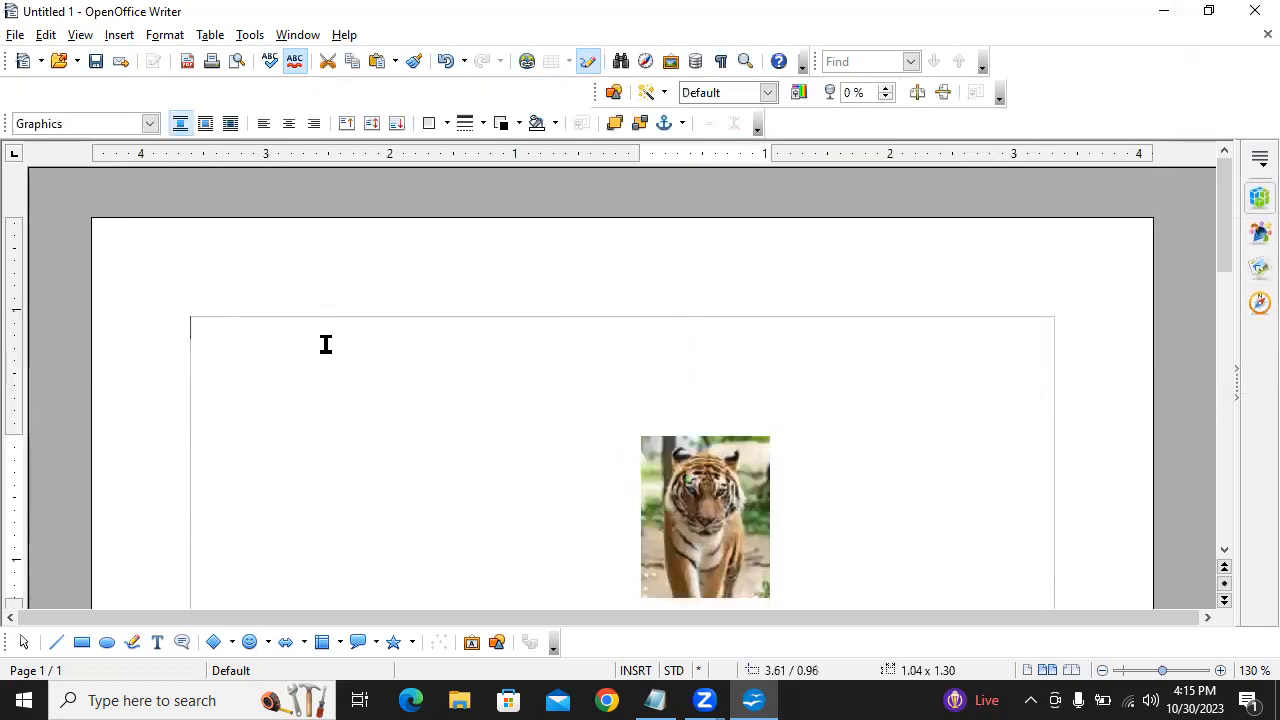
- Enter four lines: "Ask in detail is famous youtube channel", "I love my country", "I love india" and "hi hello how are you"
text(ask in )
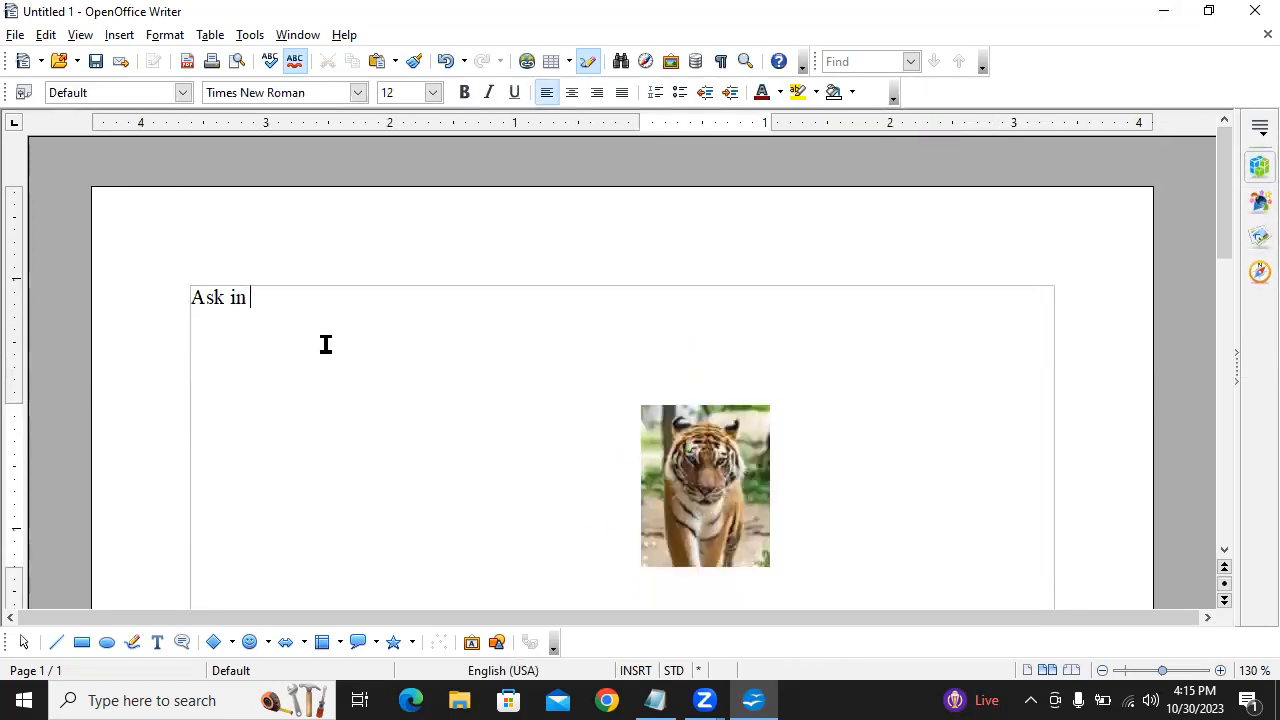
text(detail is famous )
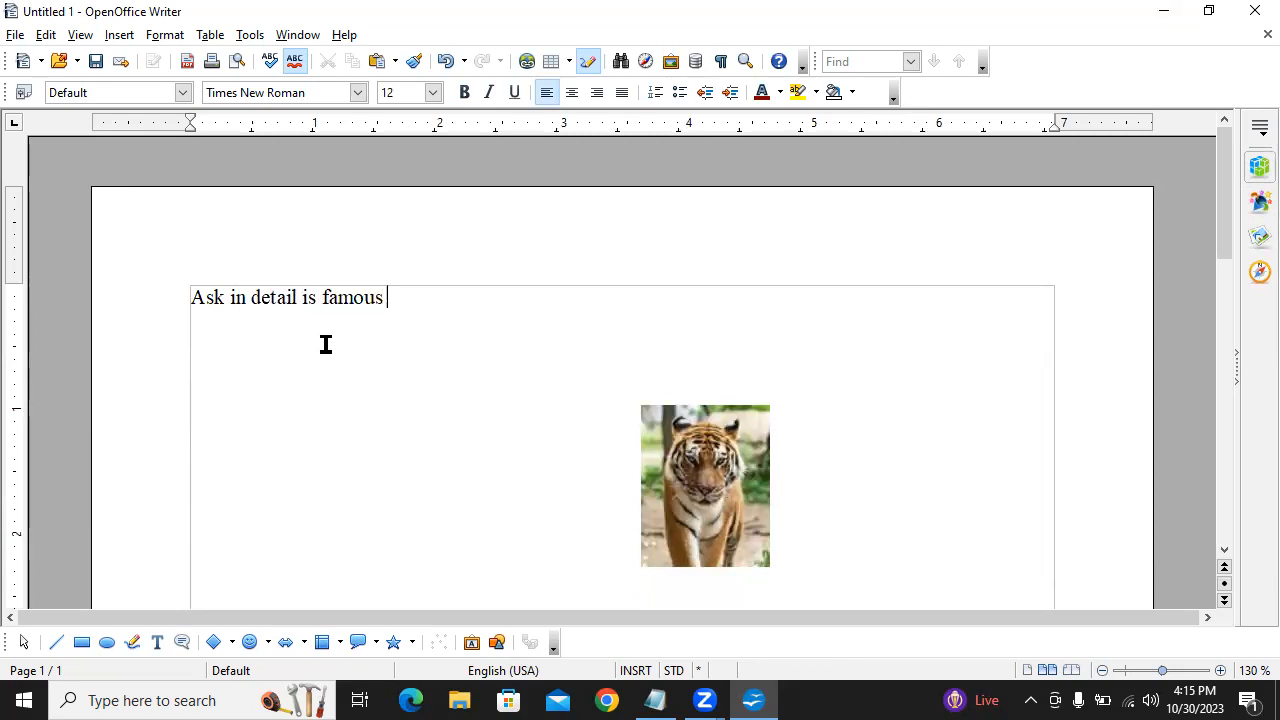
text(youtube channel)
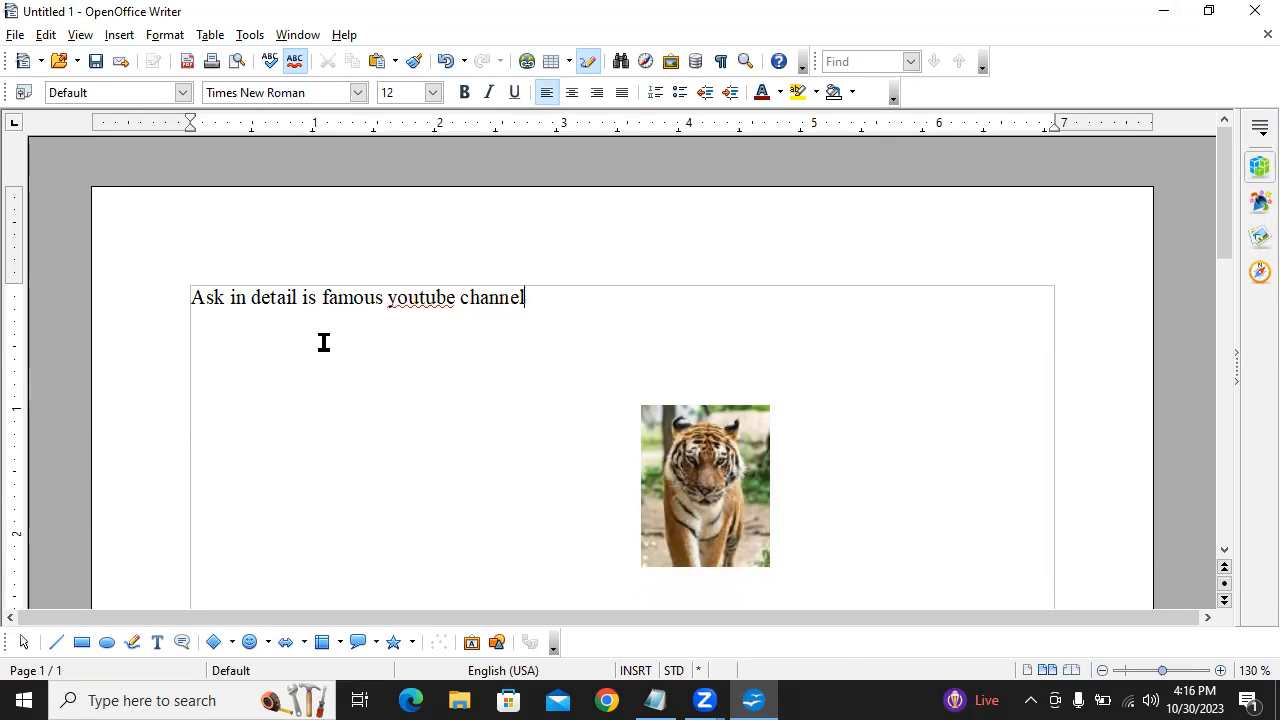
key(Return)
text(I love my country)
key(Return)
text(I love )
text(india )
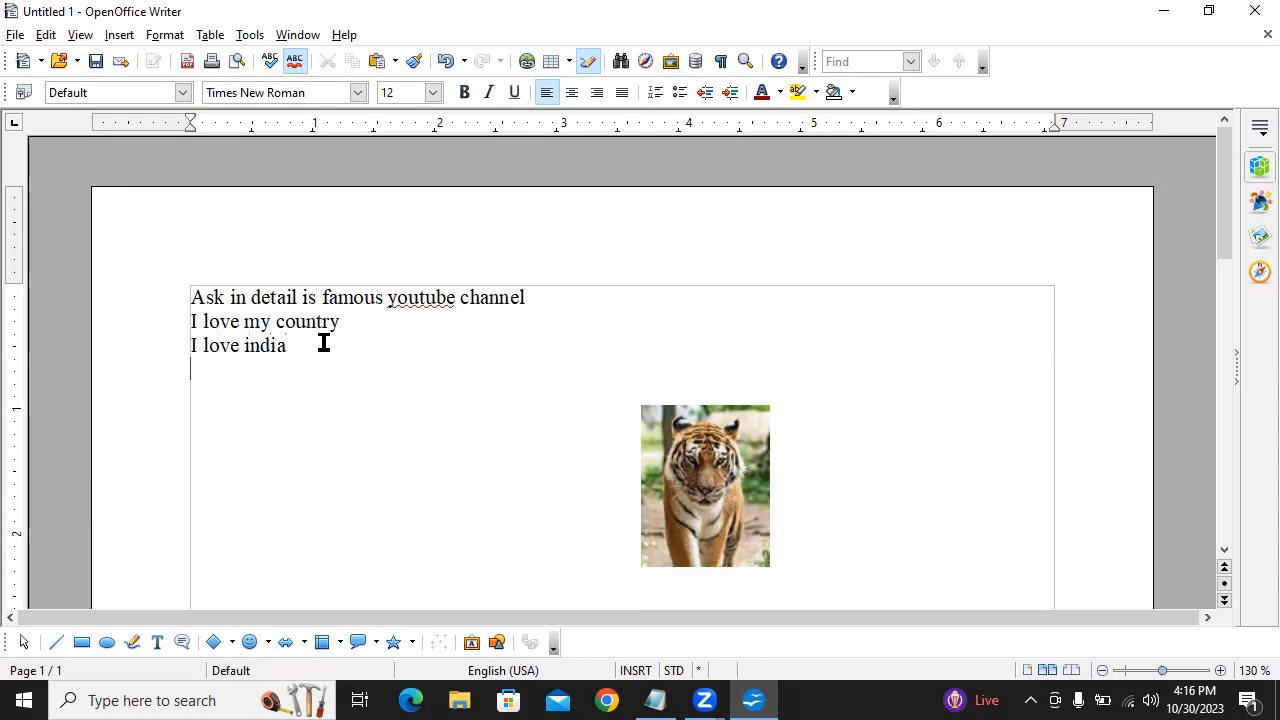
text(hi hel)
text(lo how are )
text(you)
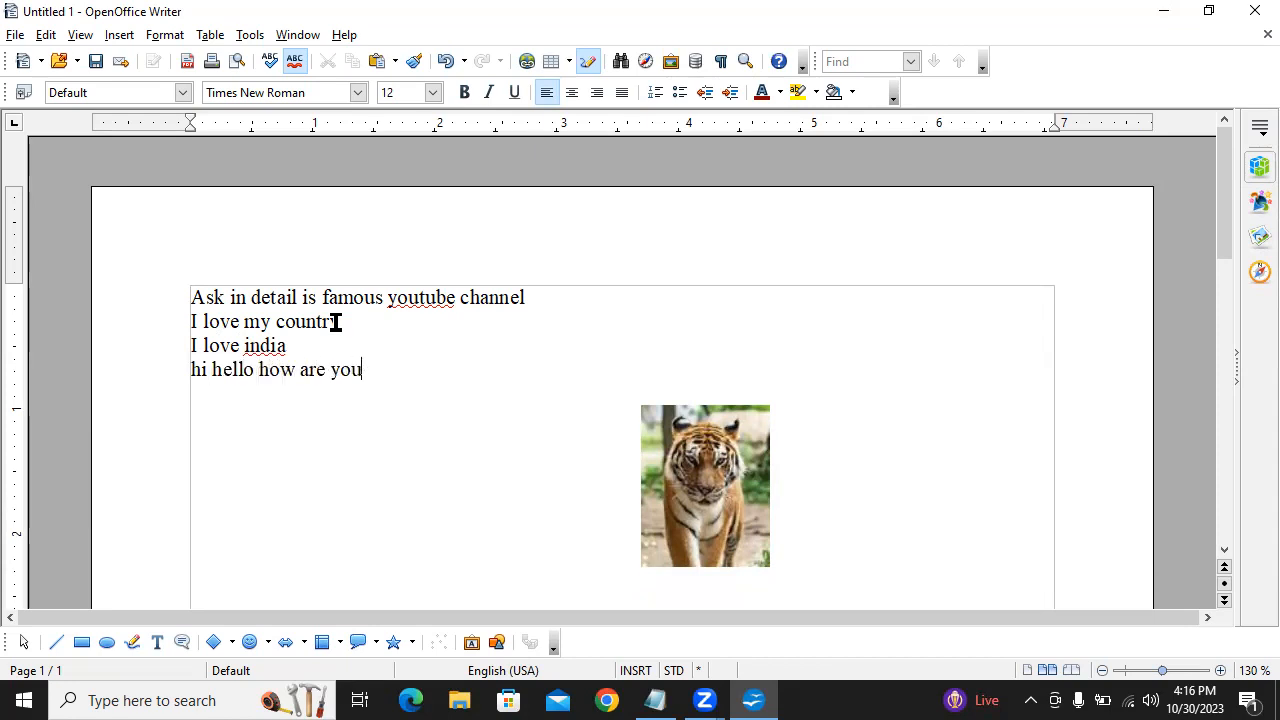
- Set the tiger picture's wrap to Before and move it beside the text, at about 1.34 / 0.07 inches
click(716, 465)
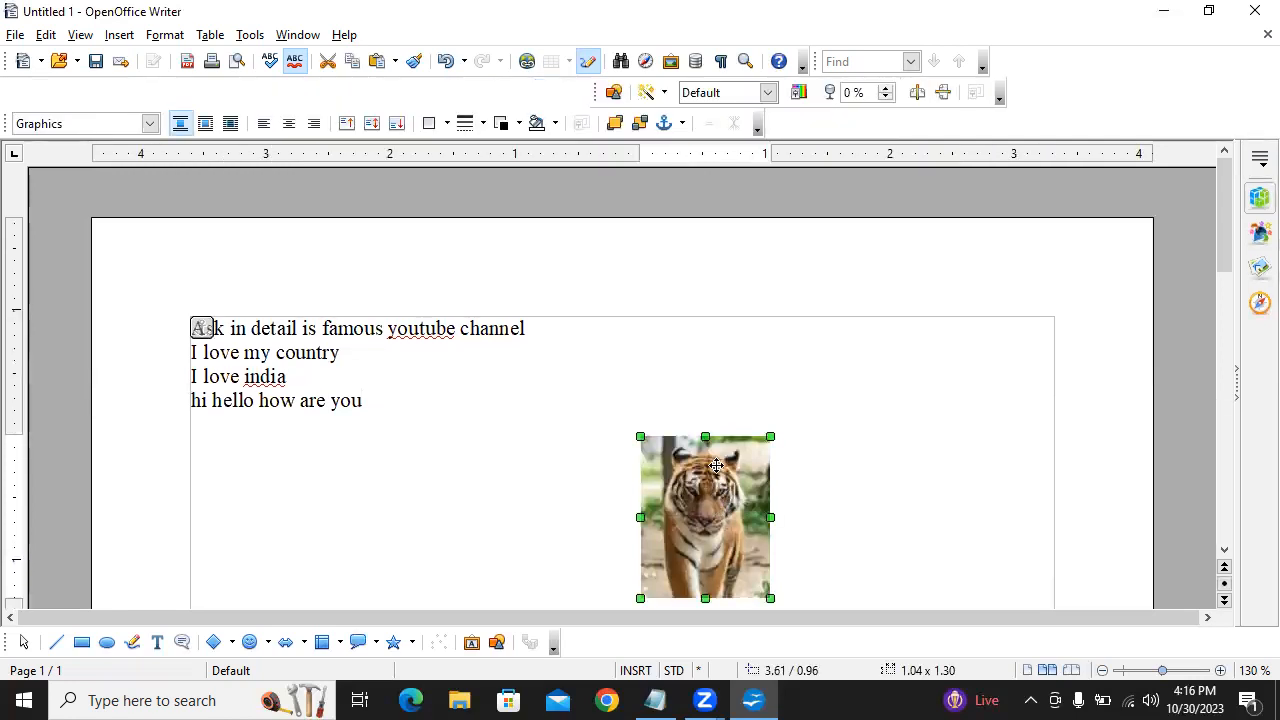
right_click(716, 465)
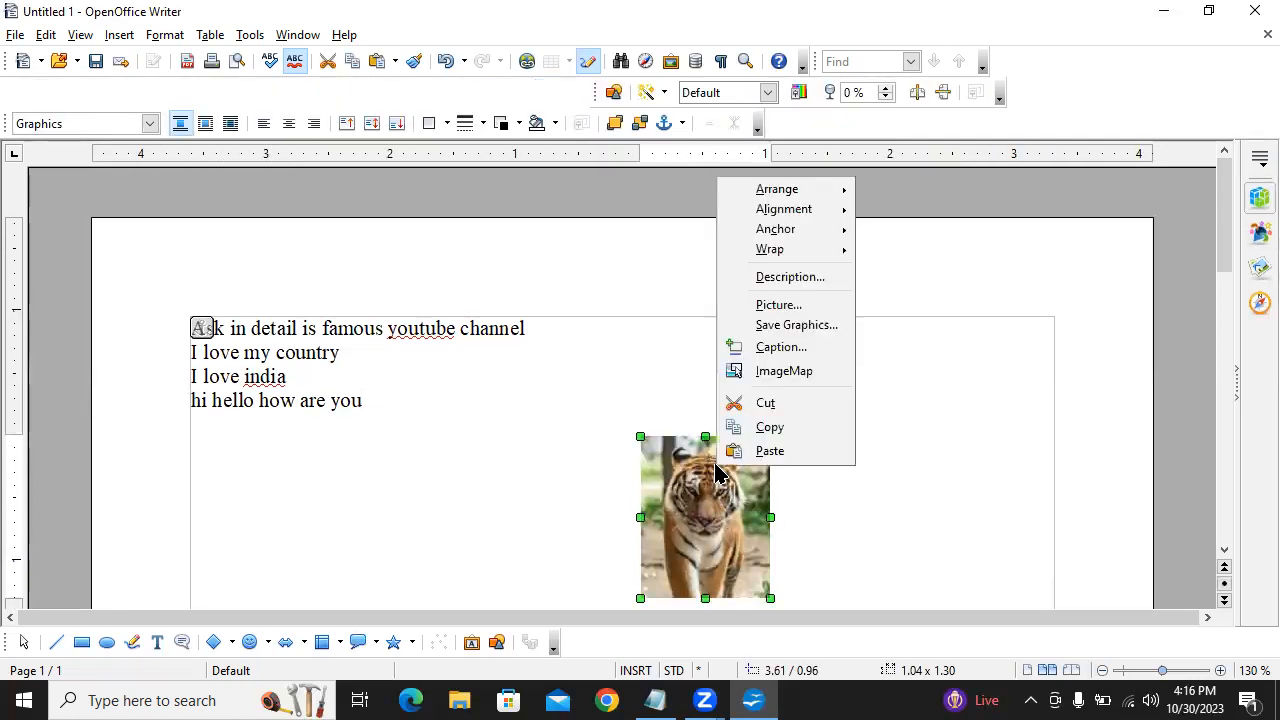
click(780, 305)
click(772, 260)
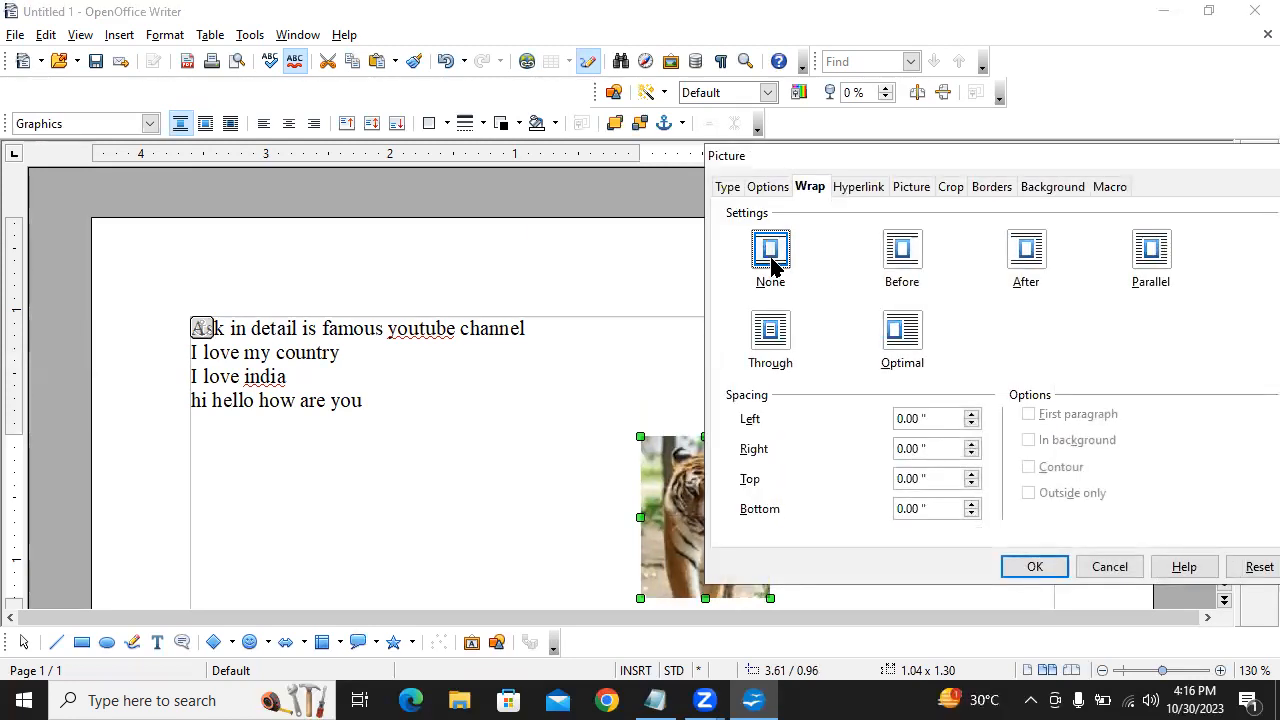
click(900, 256)
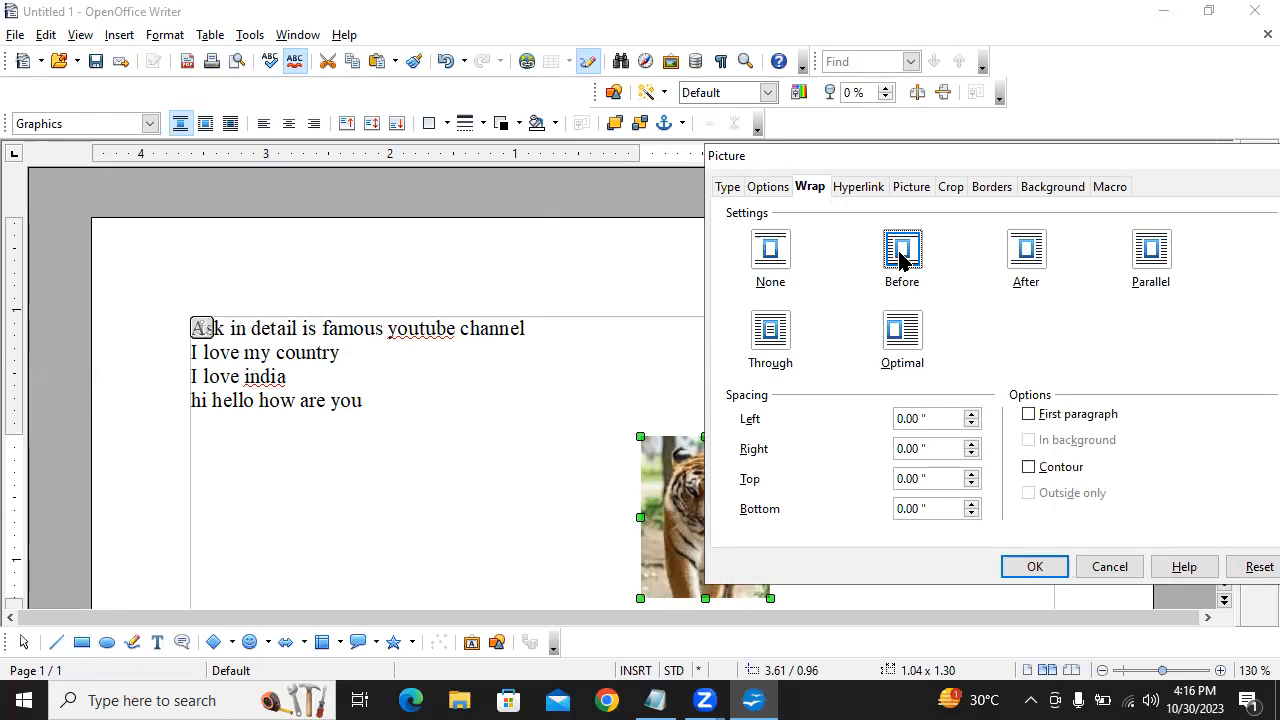
click(1040, 567)
drag(731, 488, 377, 393)
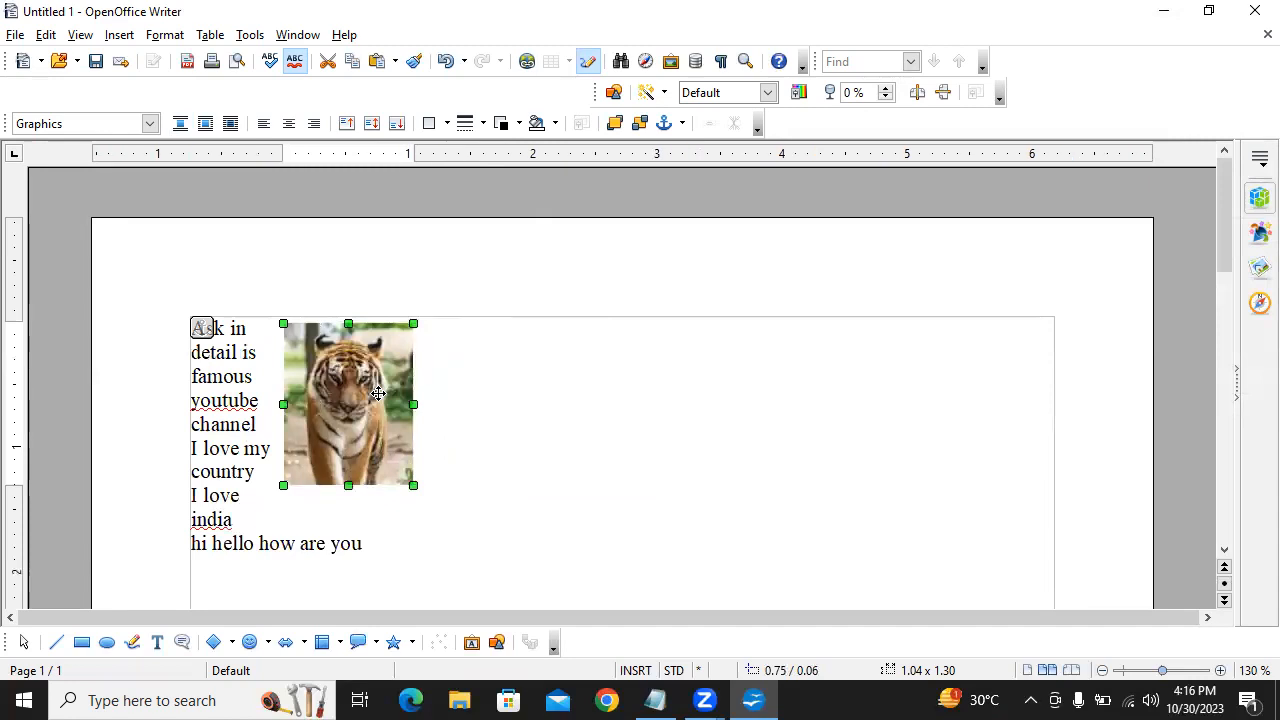
drag(377, 393, 452, 395)
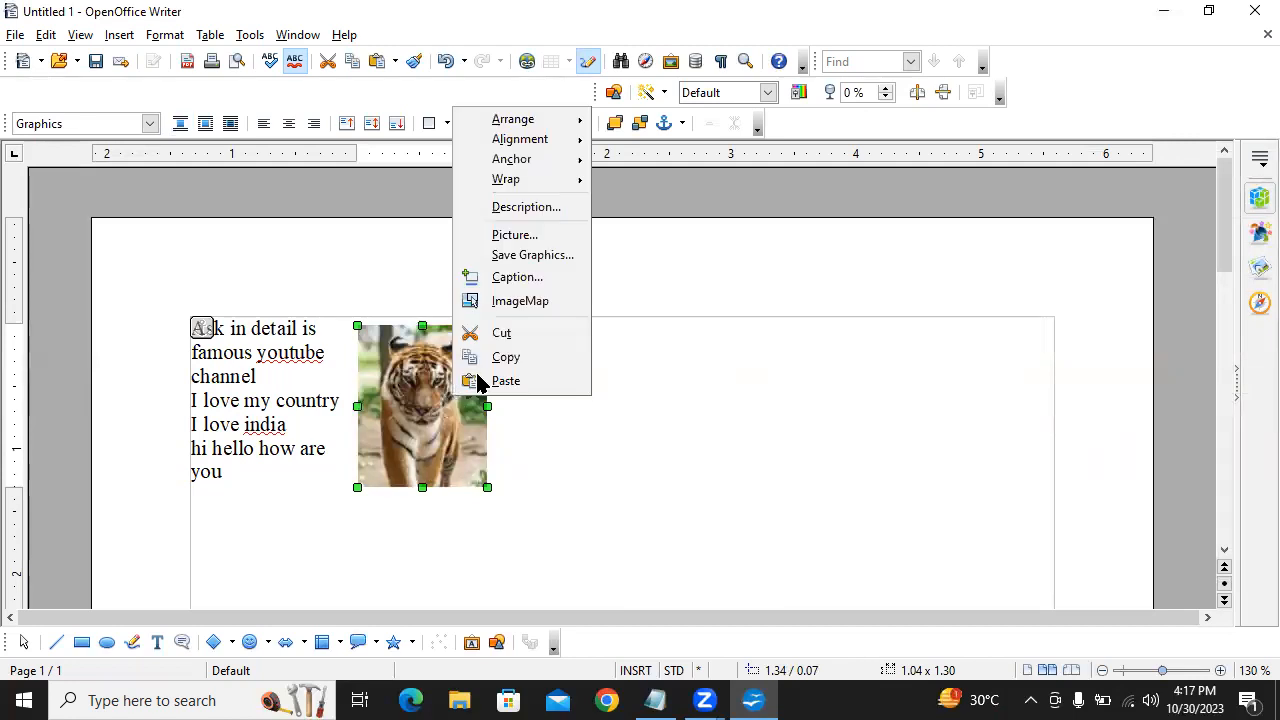
- Change the tiger picture's wrap to Parallel and move it among the text lines, at about 0.66 / 0.11 inches
click(555, 236)
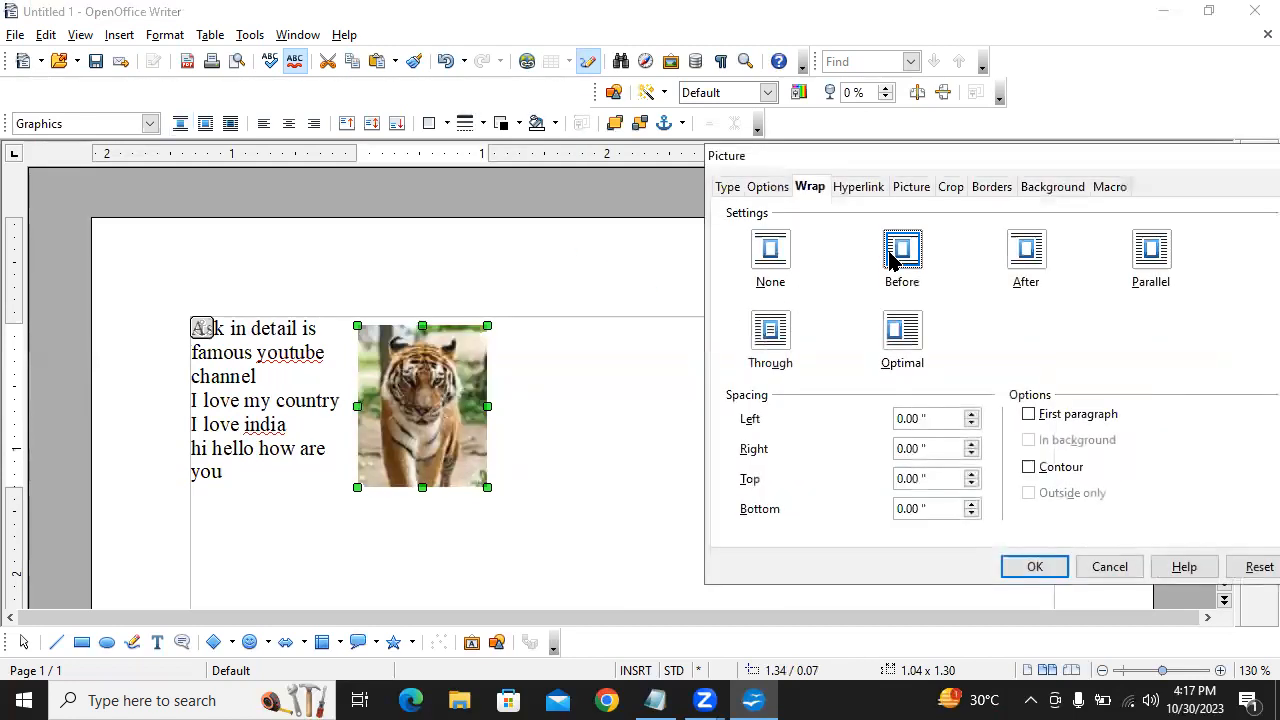
click(1030, 256)
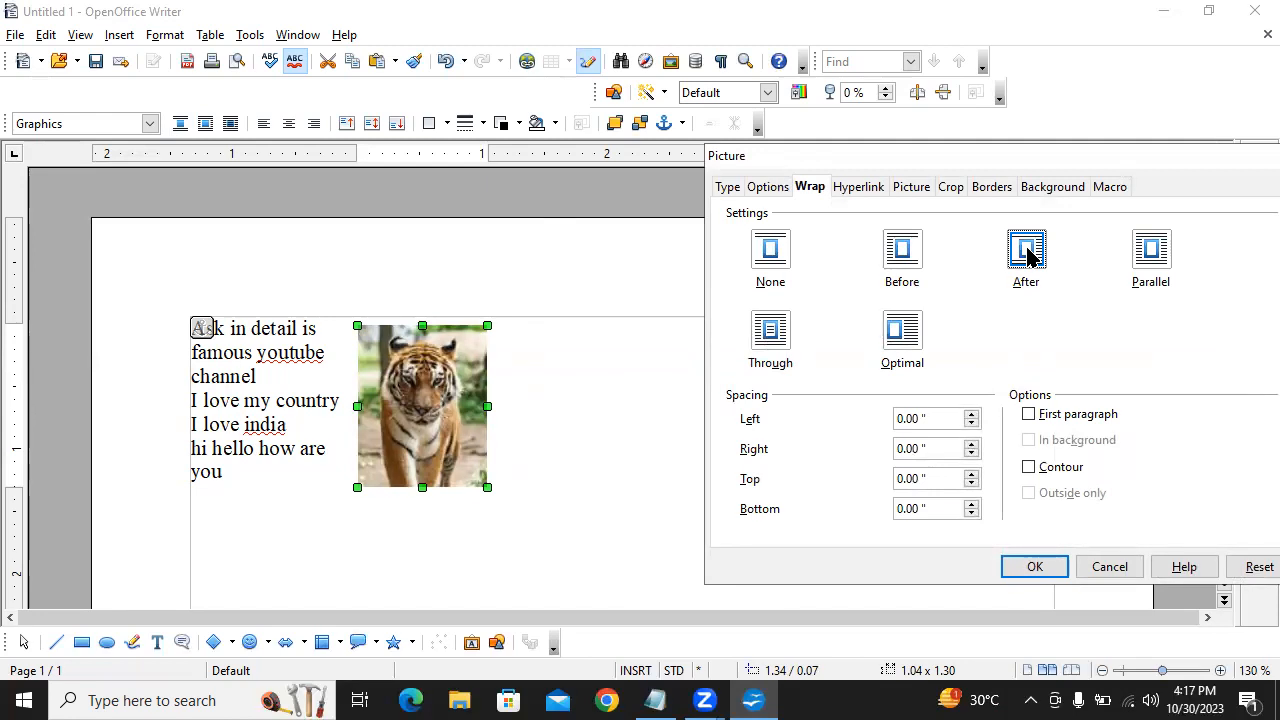
click(1155, 262)
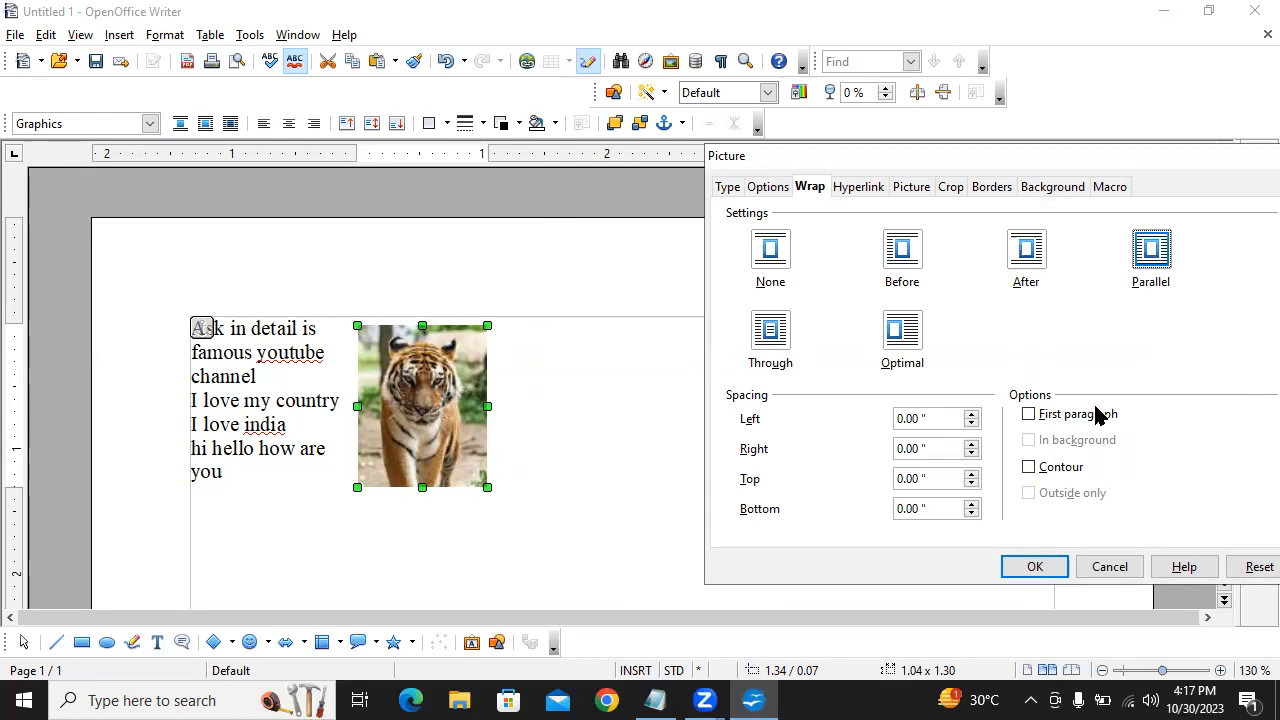
click(1040, 568)
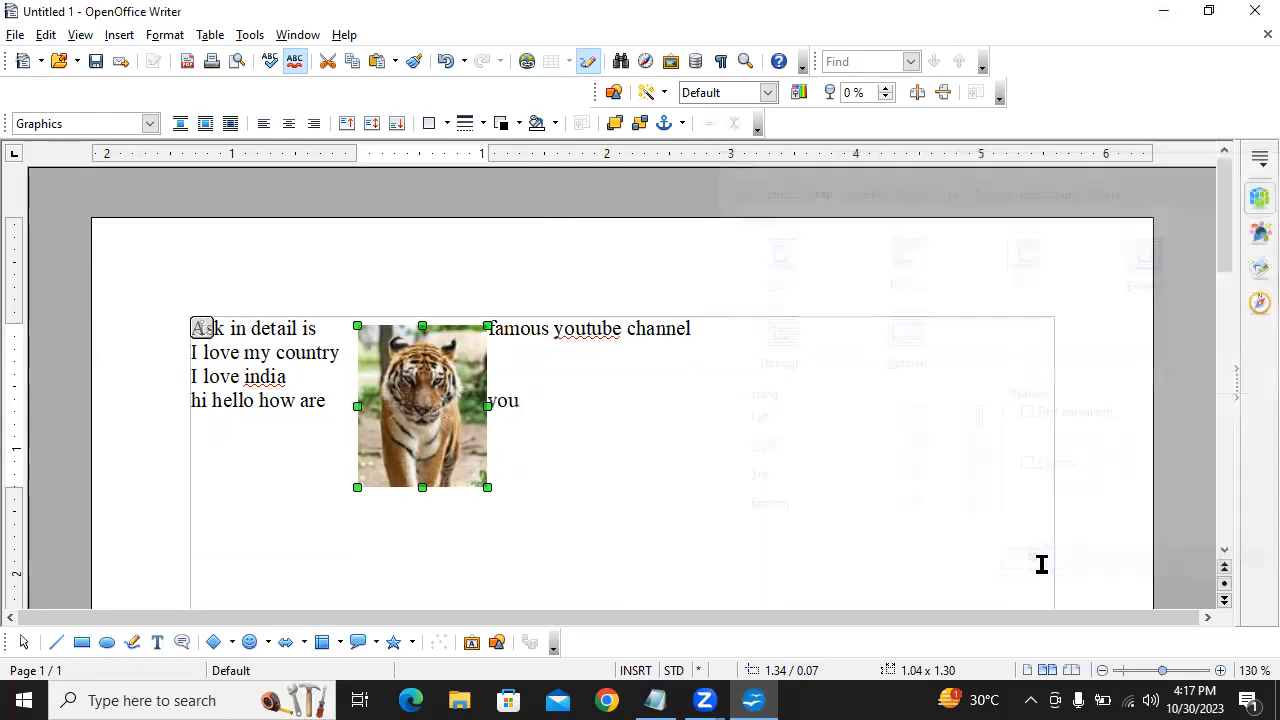
drag(418, 403, 349, 421)
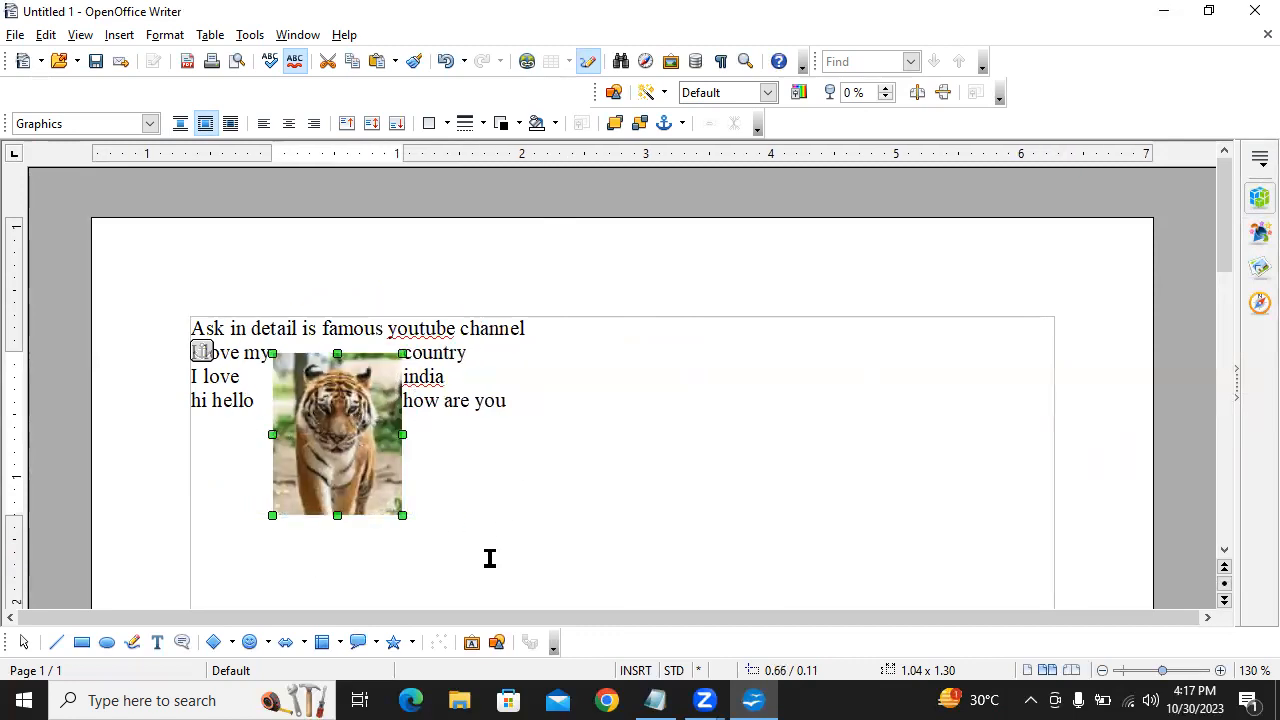
- Open the tiger picture's properties, try the Through and Optimal wraps, and reselect Parallel
right_click(378, 459)
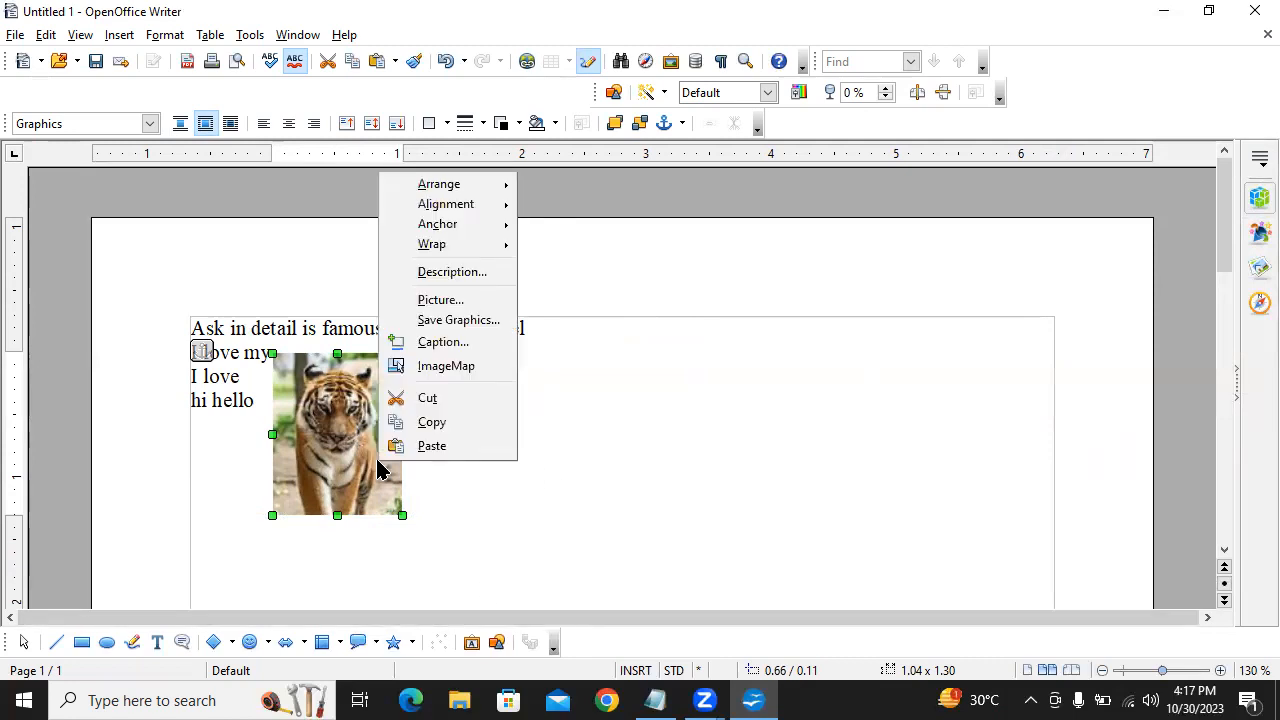
click(480, 303)
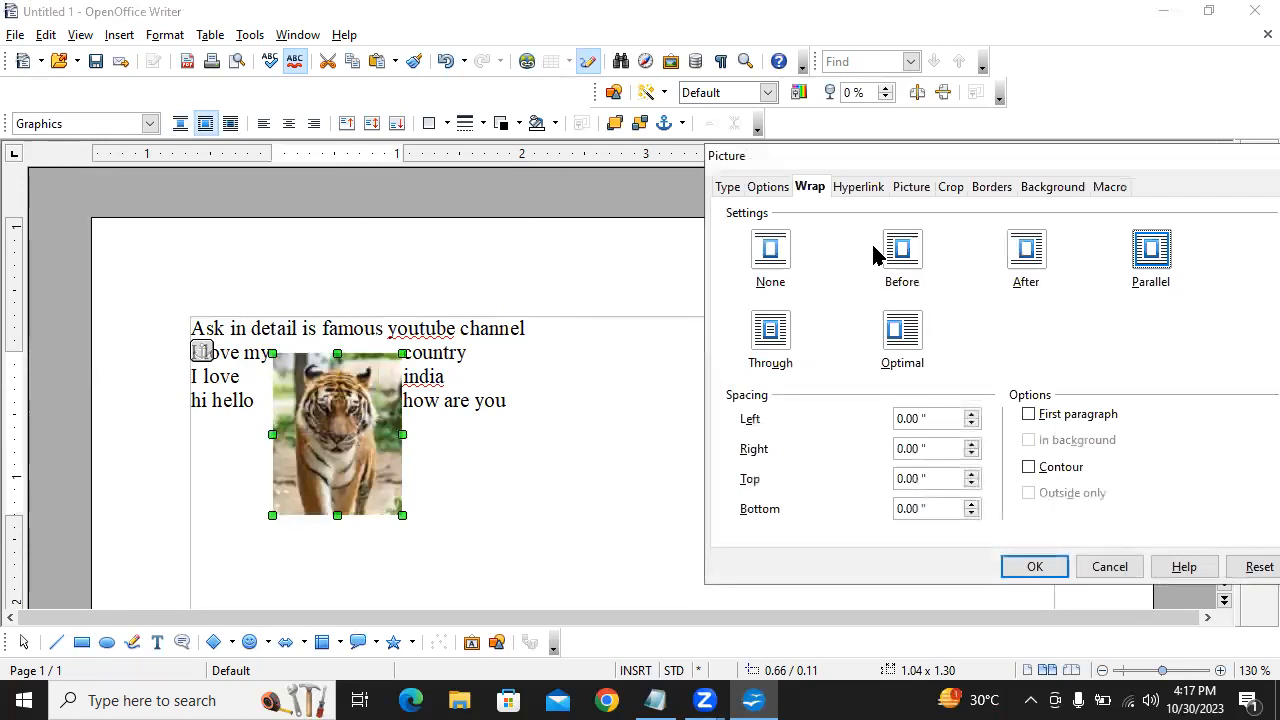
click(780, 340)
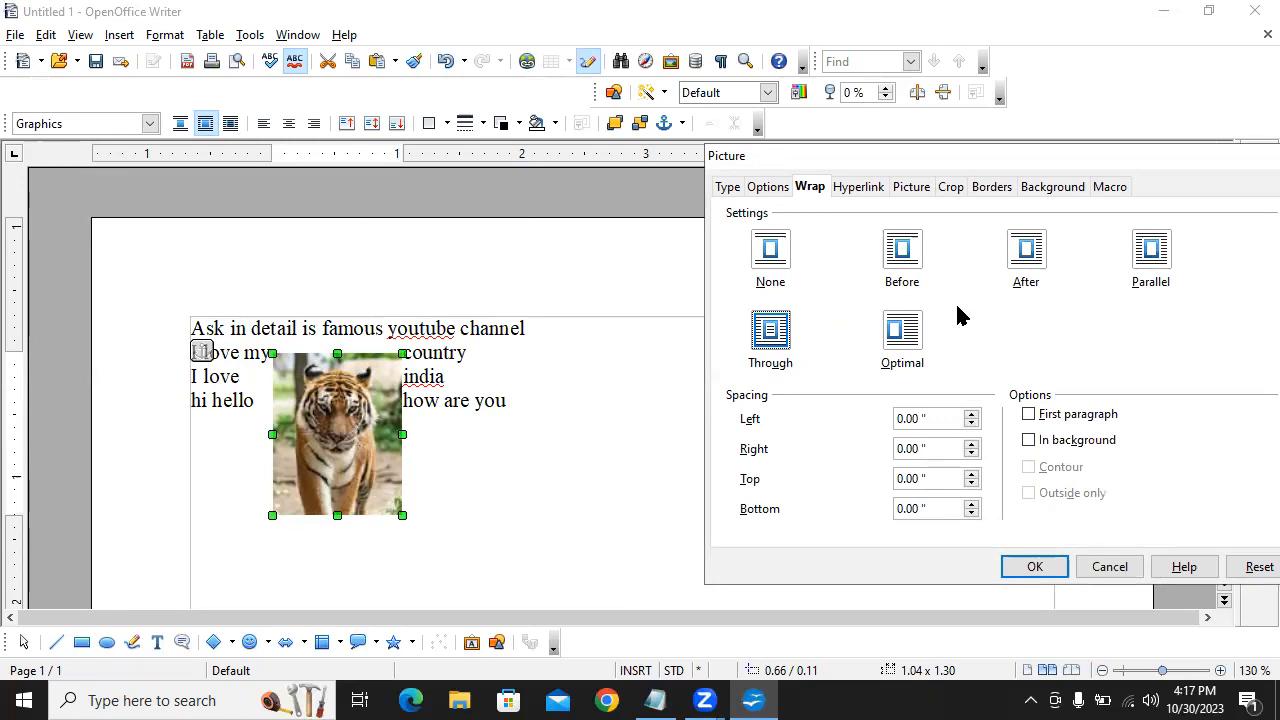
click(905, 334)
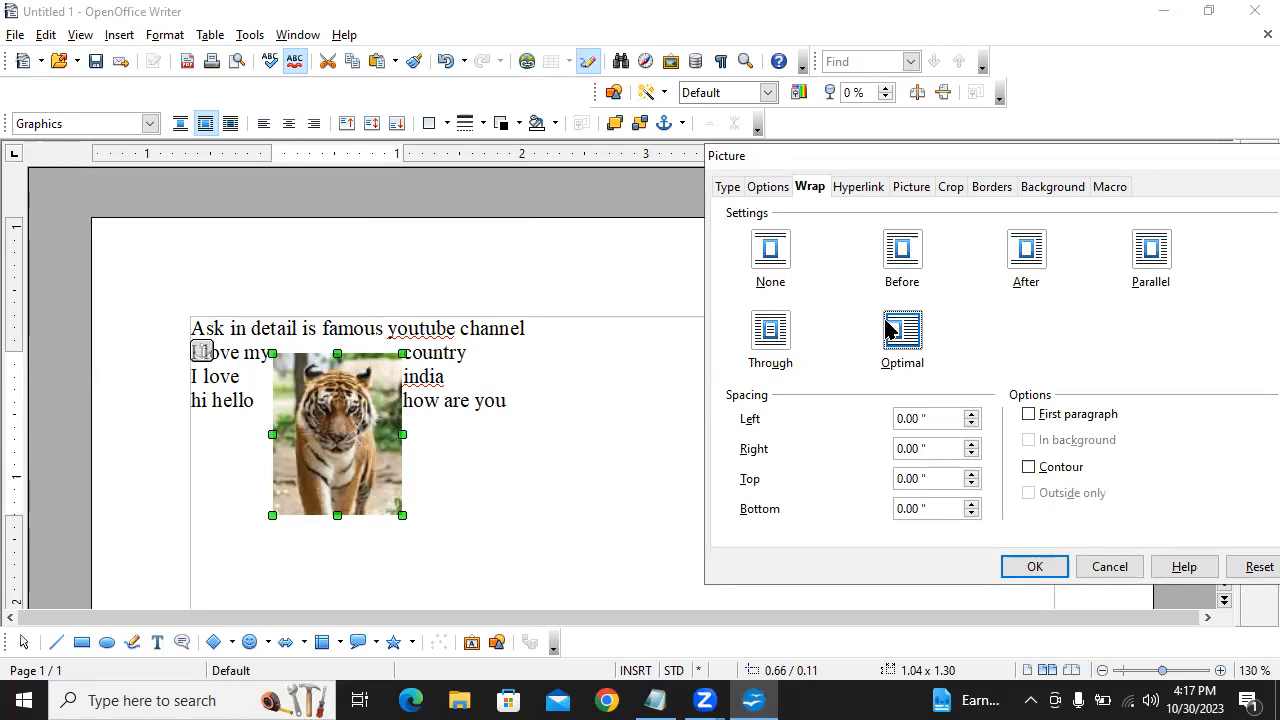
click(1152, 256)
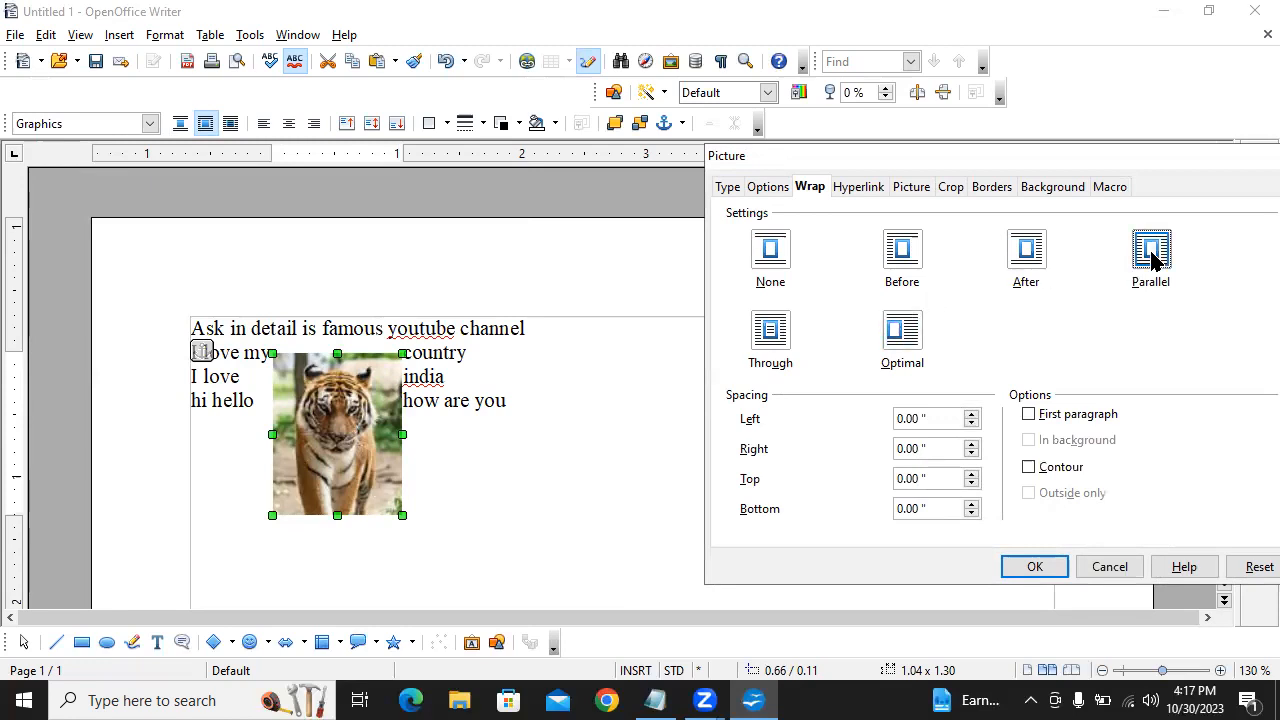
- Hyperlink the tiger picture to the PDF file "Data Structure 1 and 2 Chapter" on the Desktop and apply it
click(866, 192)
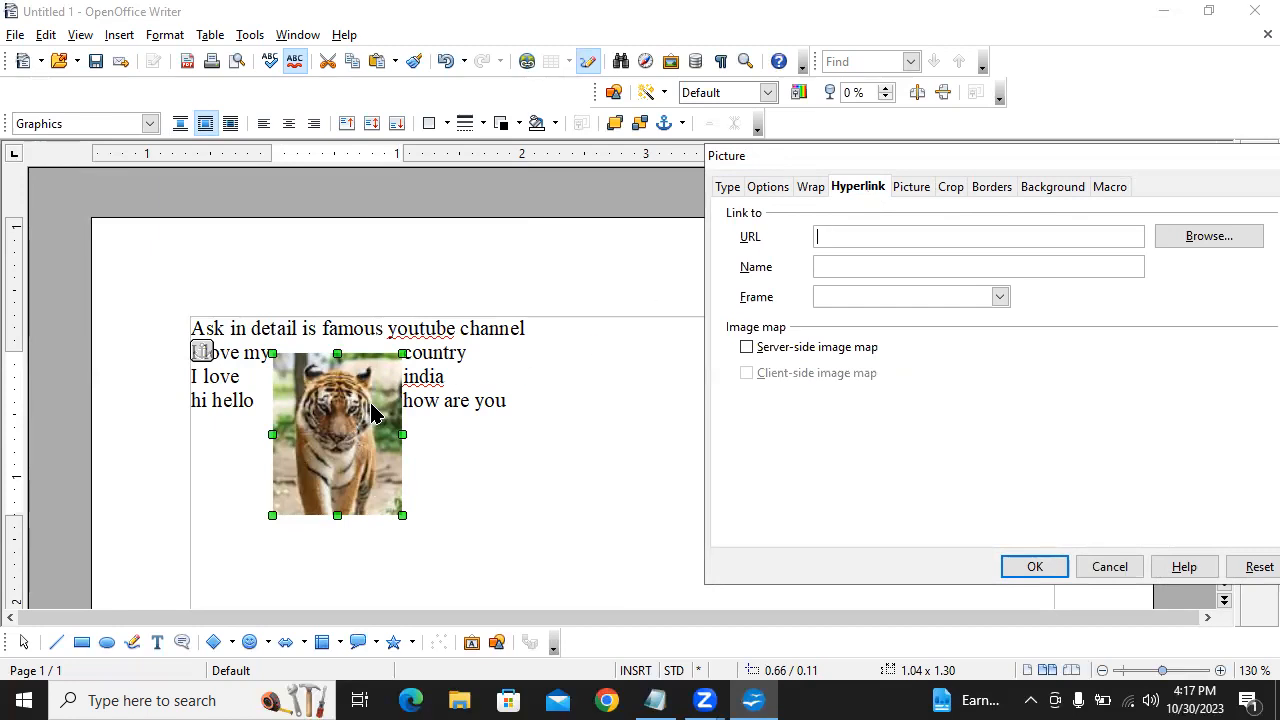
click(1240, 242)
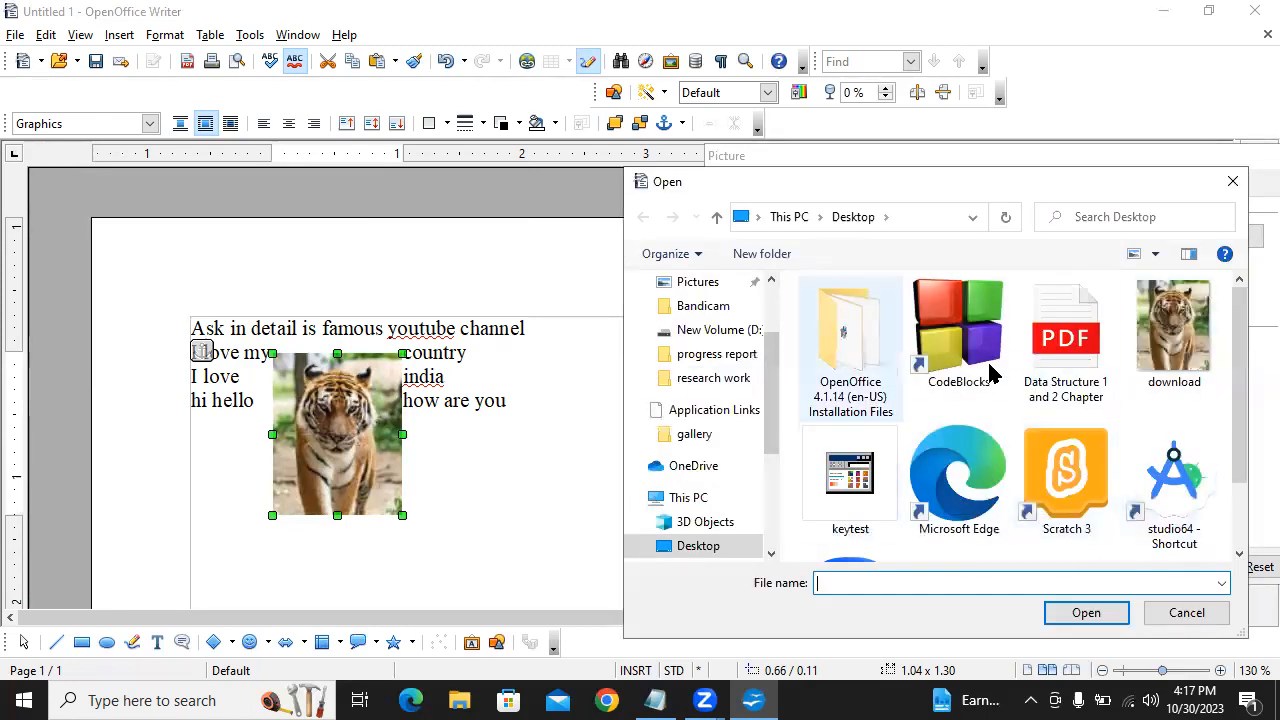
click(1068, 370)
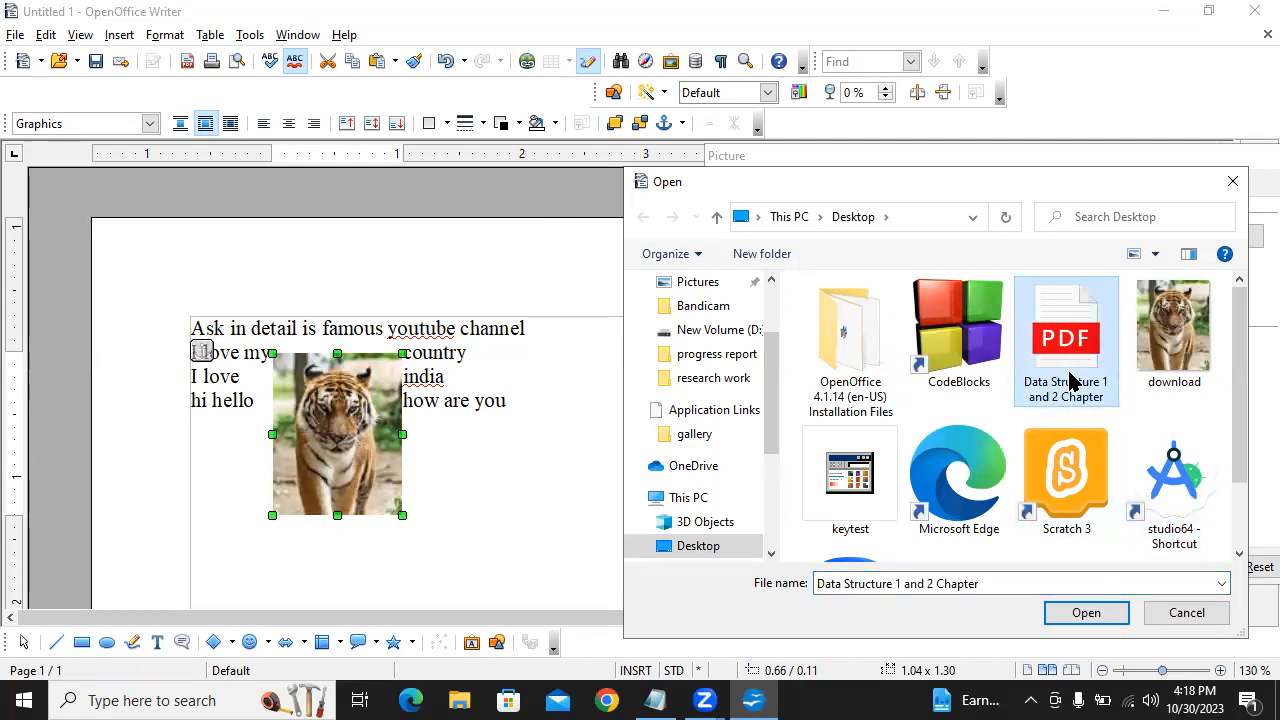
click(1090, 613)
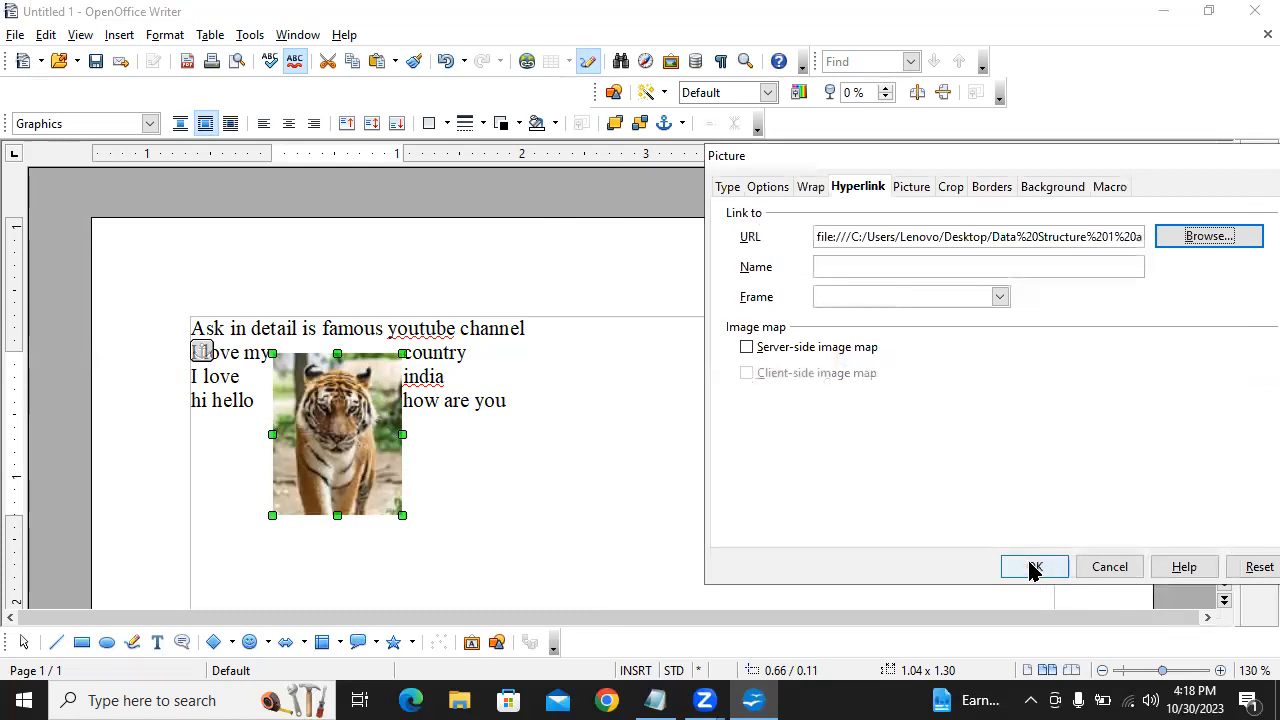
click(1033, 567)
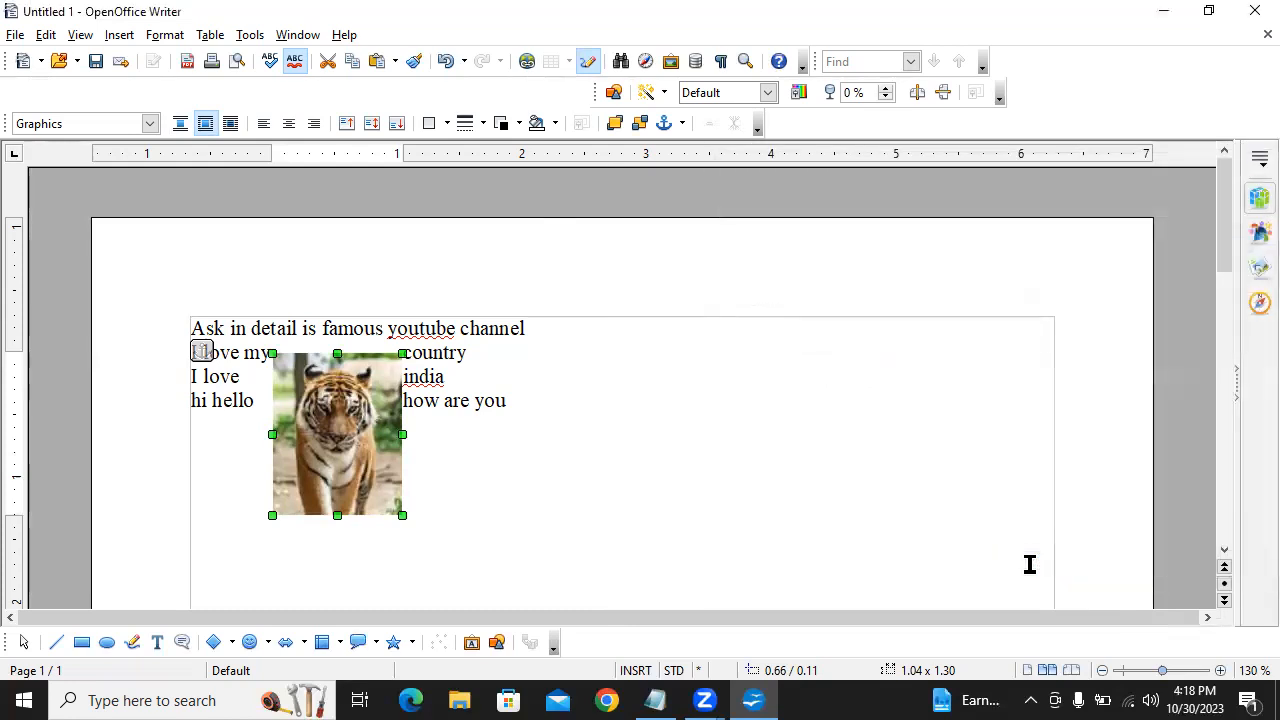
- Deselect the tiger picture, follow its hyperlink to view the linked PDF, and close the PDF window
click(640, 526)
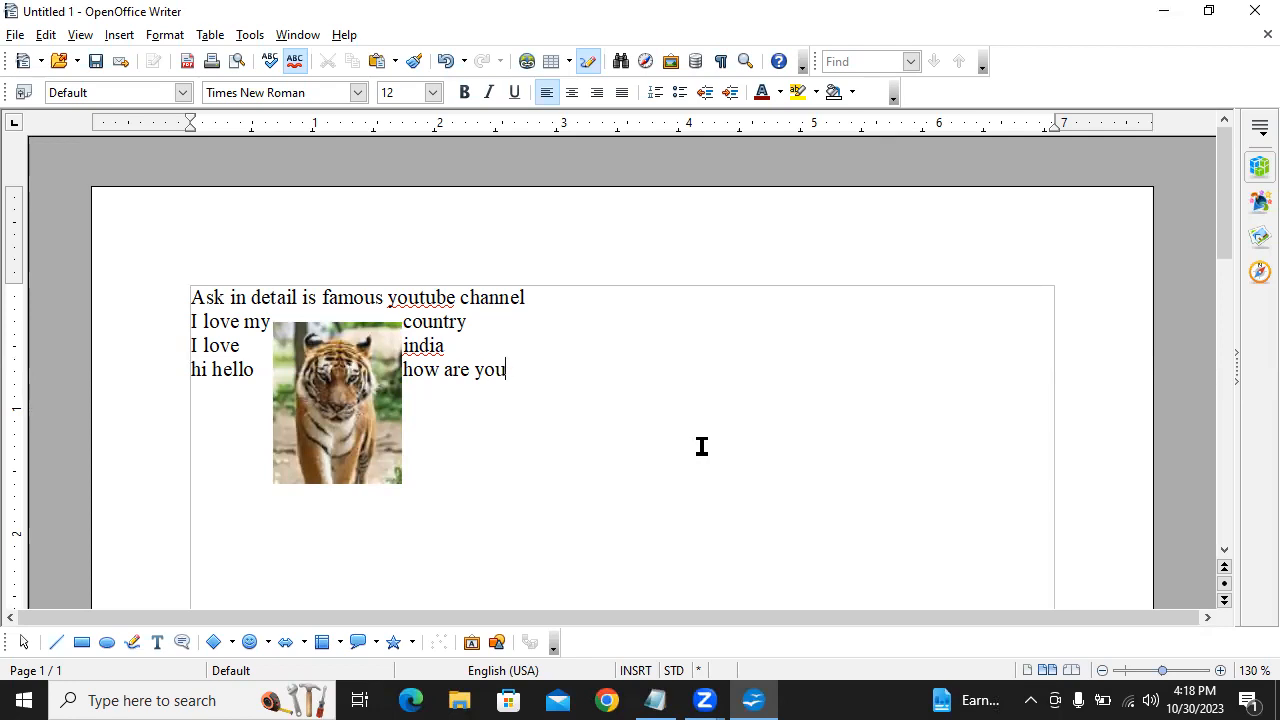
ctrl+click(378, 445)
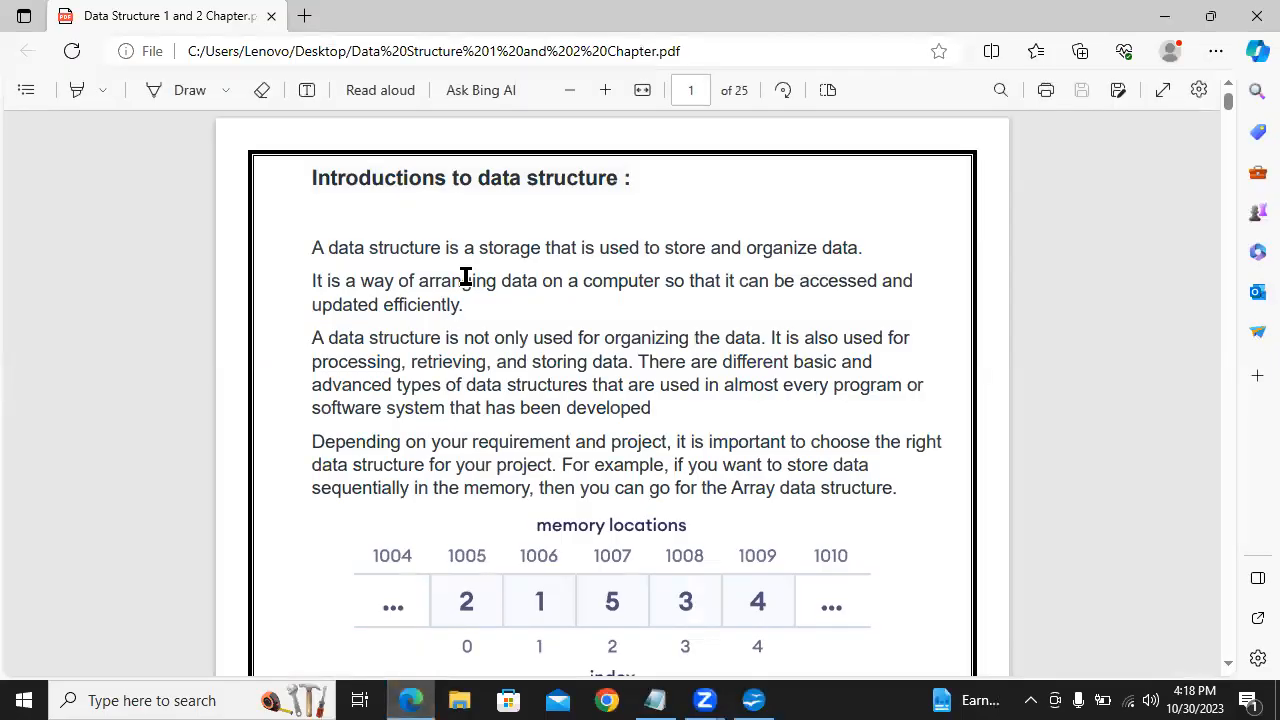
click(1254, 20)
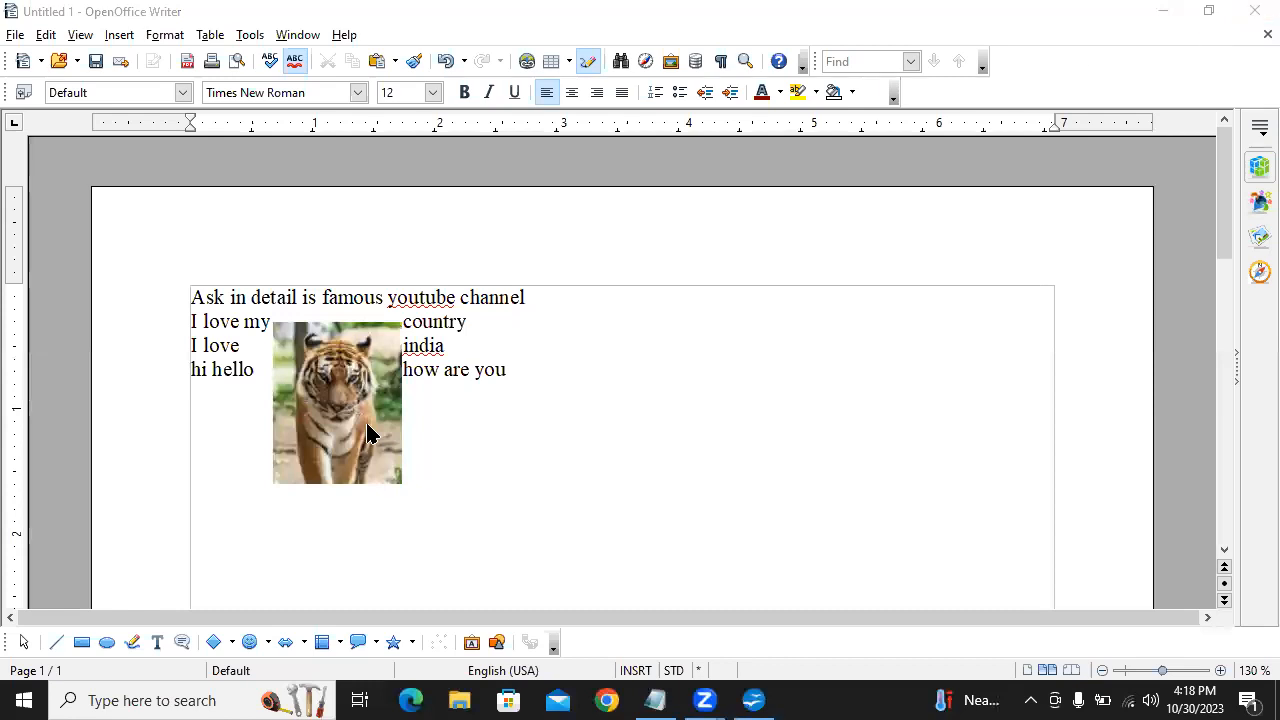
- Open the tiger picture's properties, preview the vertical and horizontal flips, and leave both turned off
right_click(323, 435)
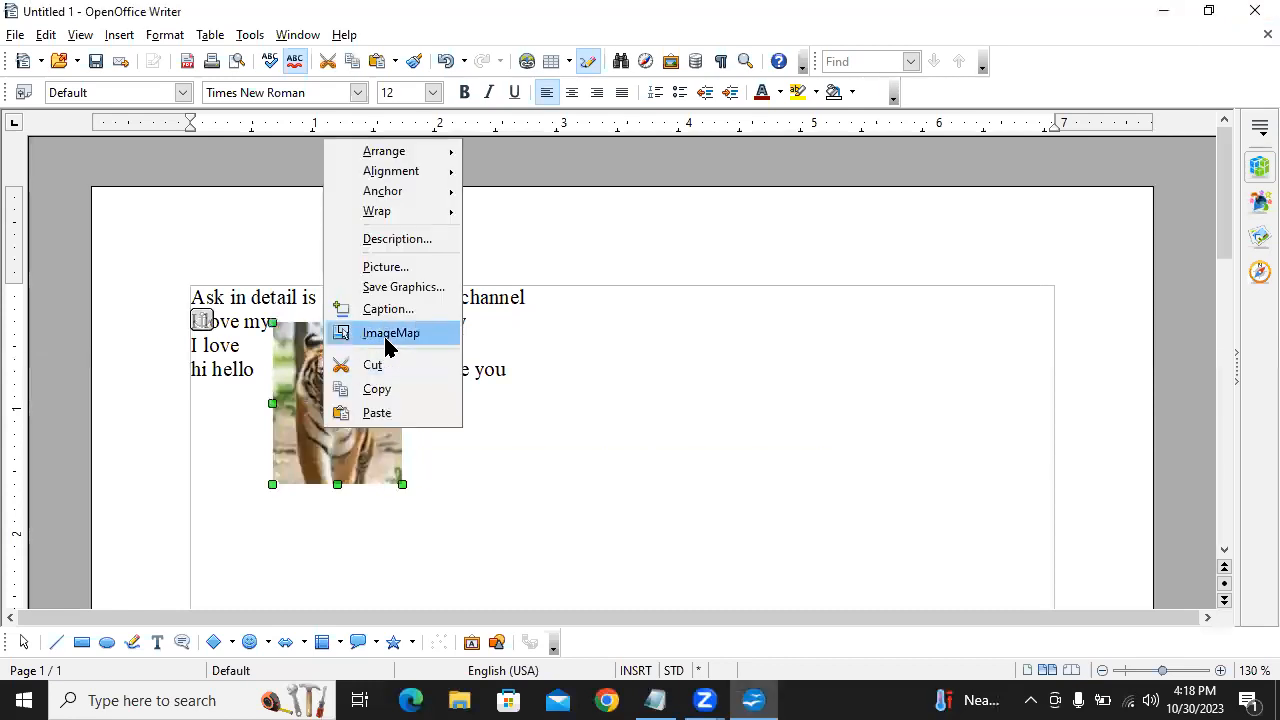
click(424, 268)
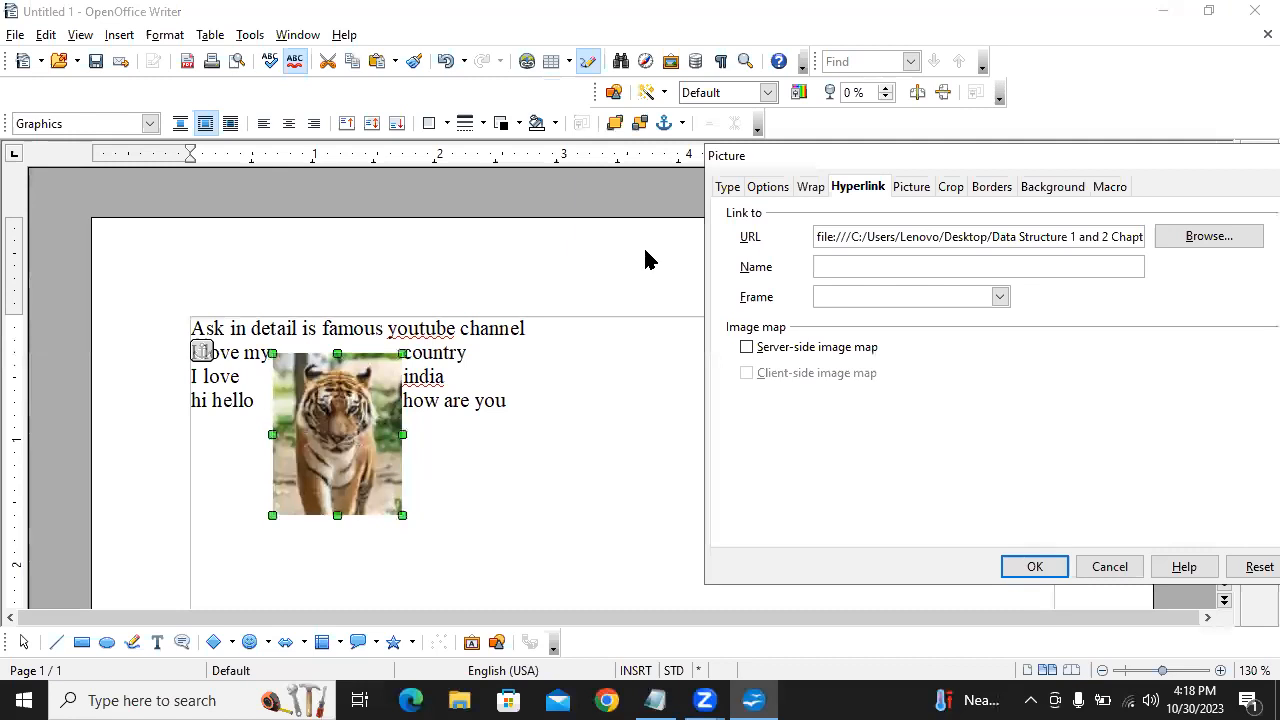
click(913, 188)
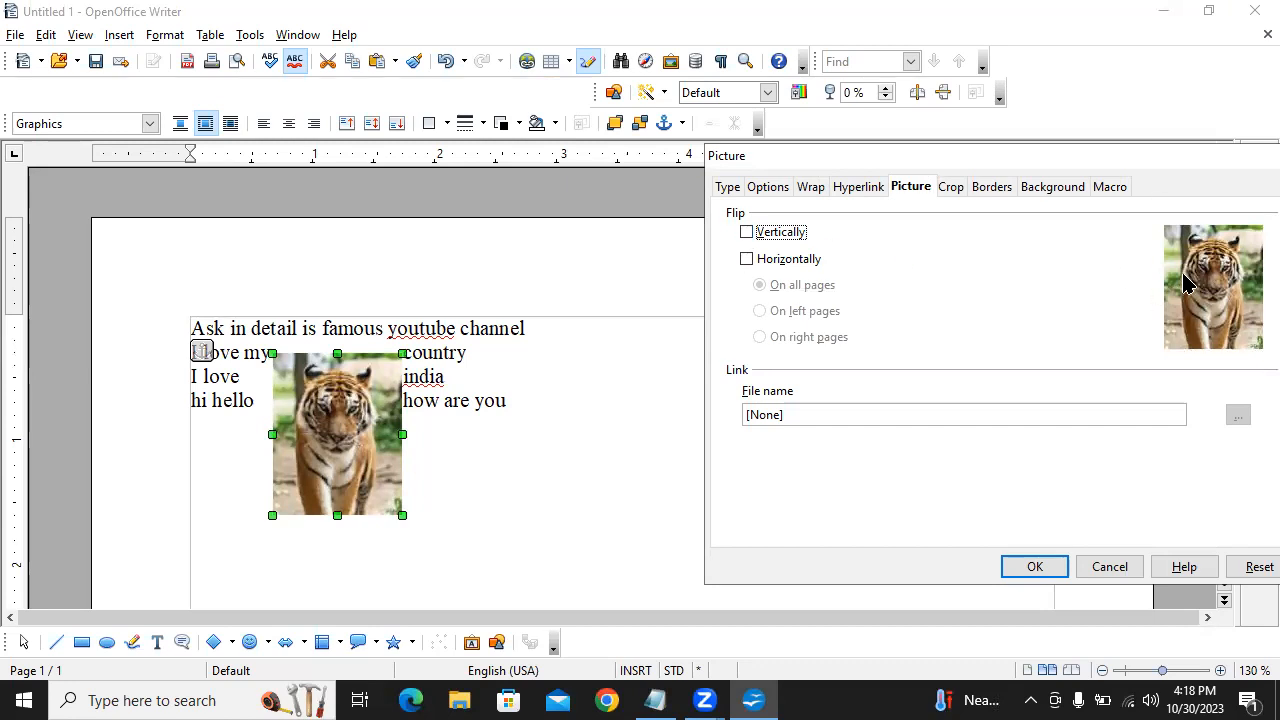
click(745, 233)
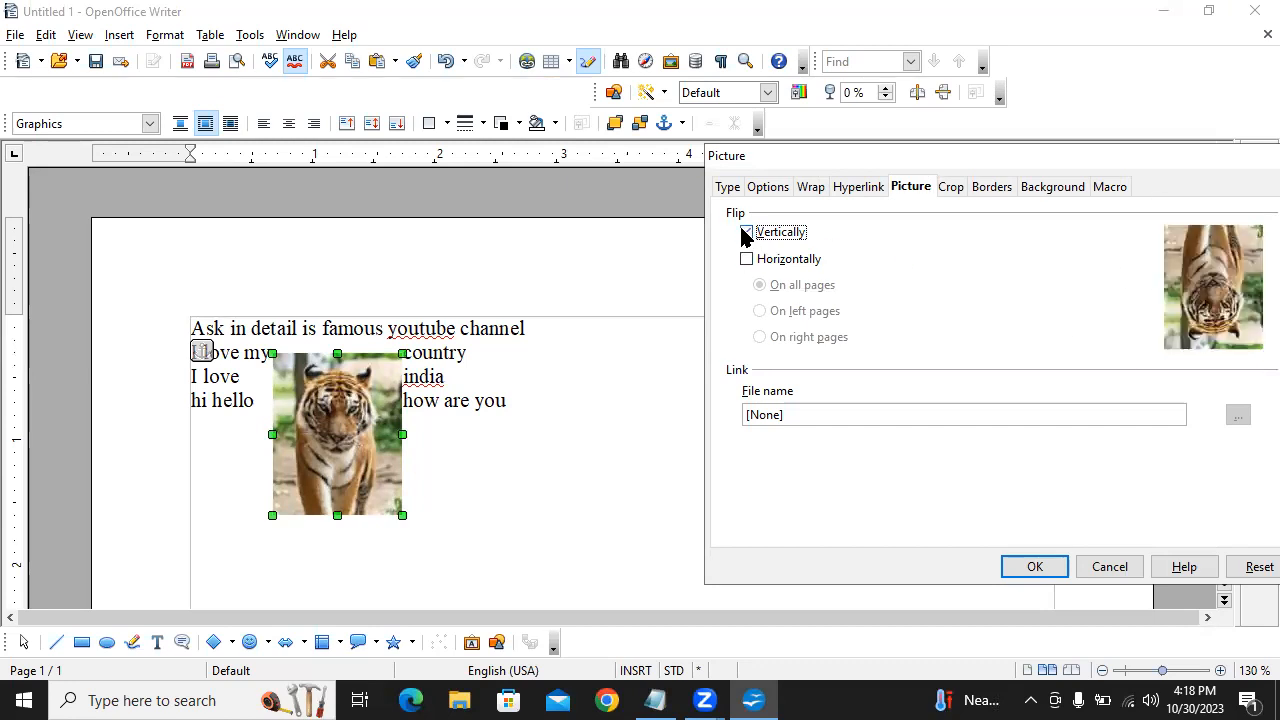
click(745, 233)
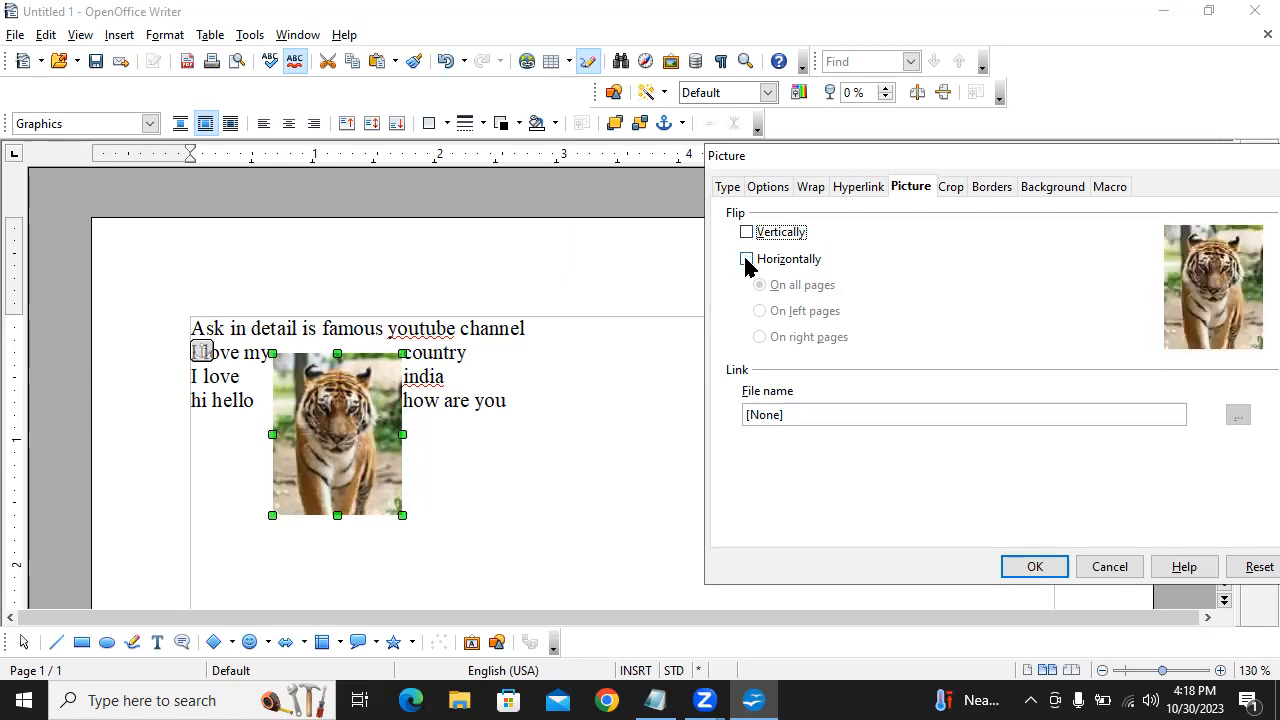
click(746, 259)
click(746, 259)
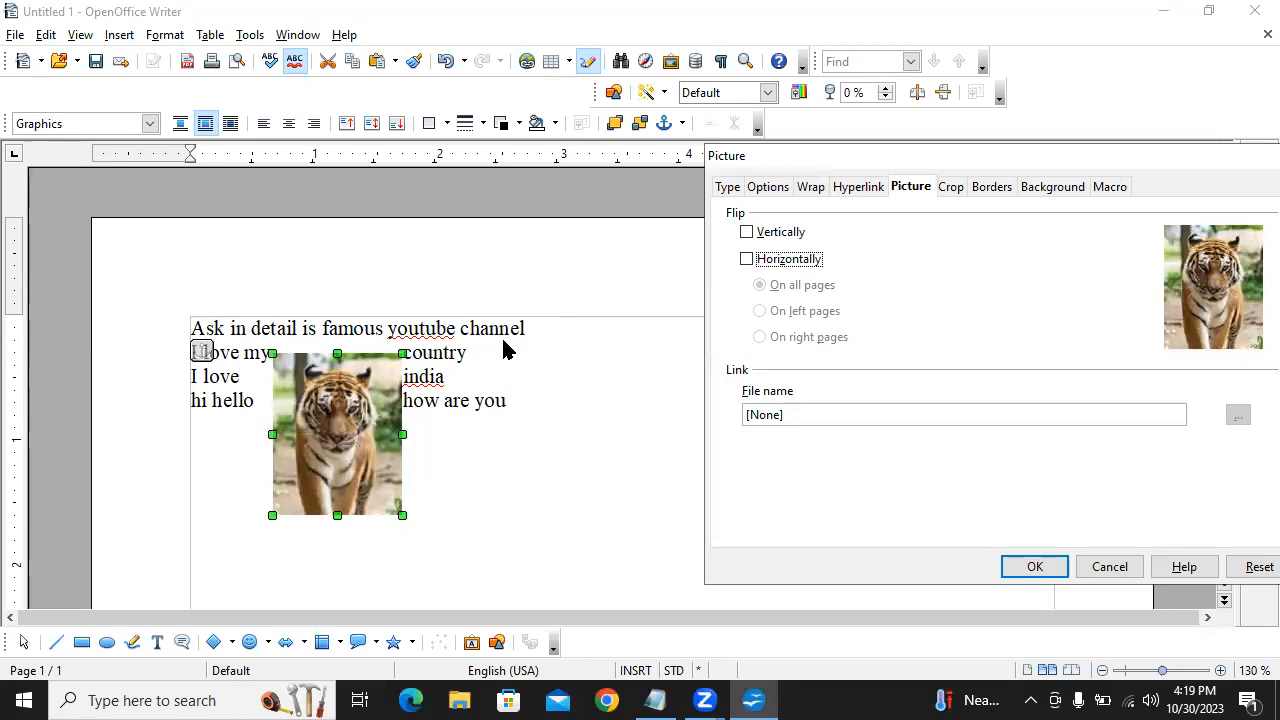
- Crop 0.14 inches off the bottom of the tiger picture while keeping its scale, and apply the crop
click(951, 190)
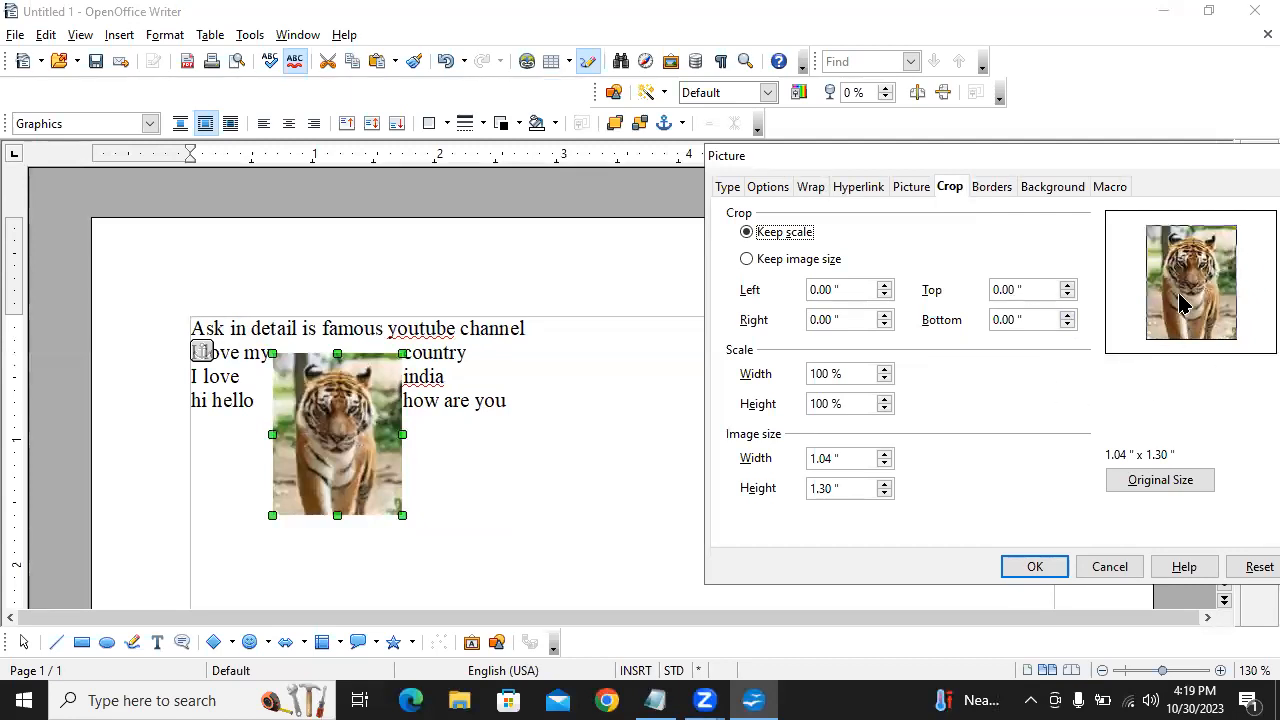
click(1067, 315)
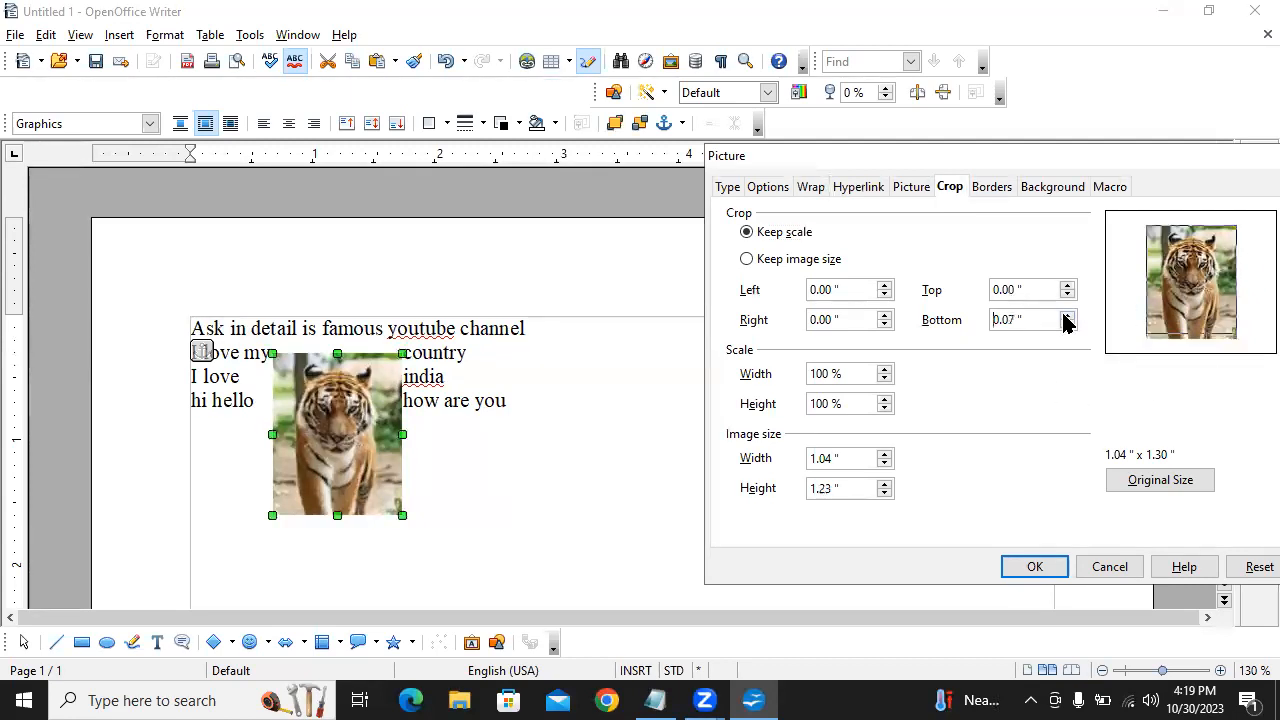
click(1067, 315)
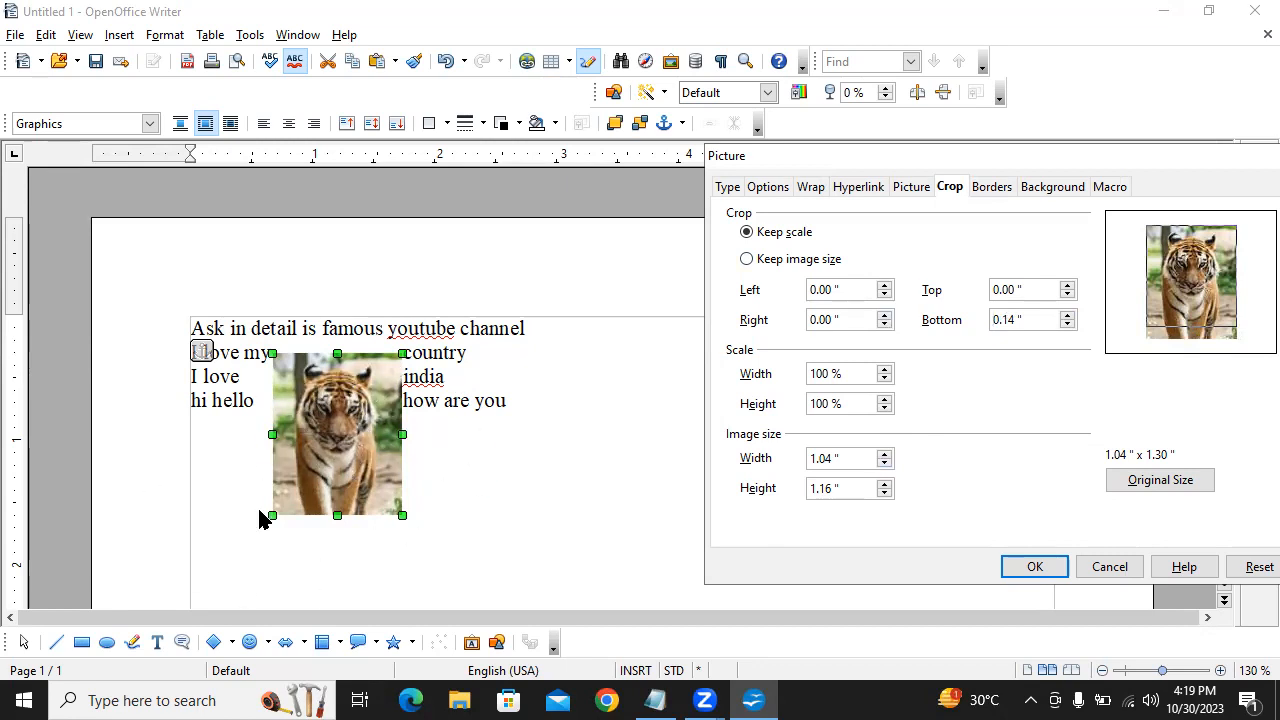
click(1036, 567)
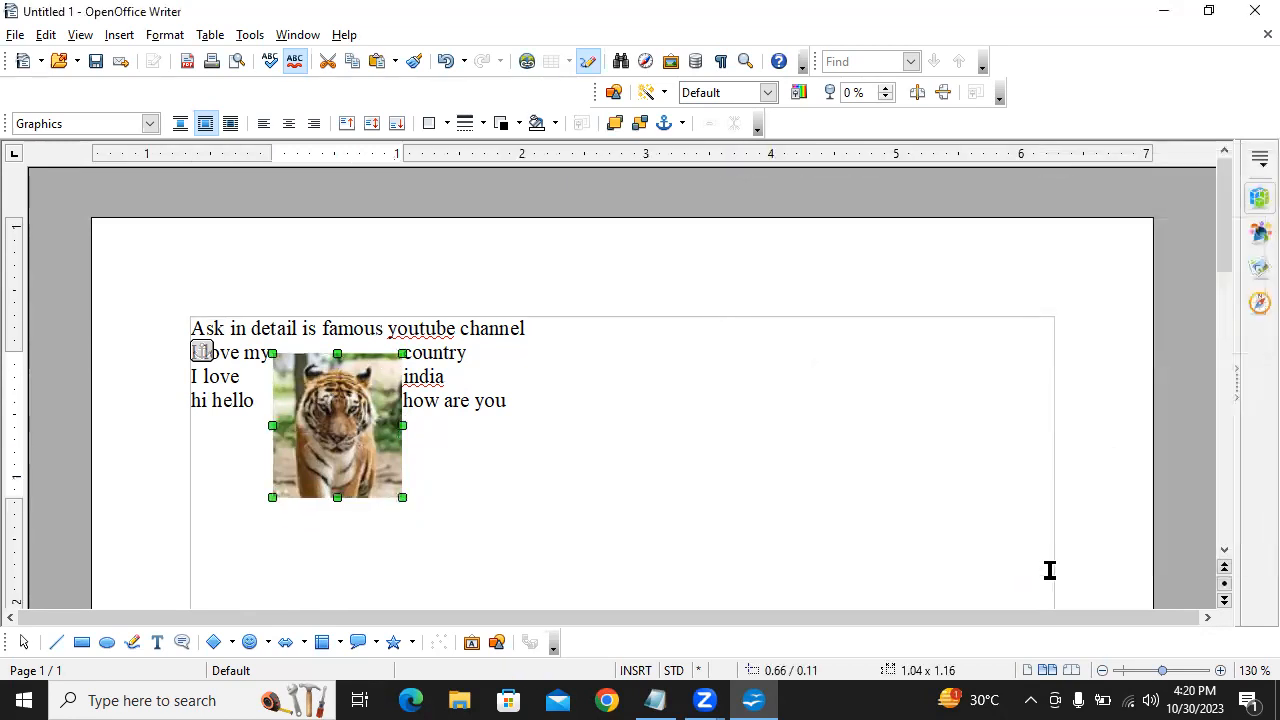
- Crop the tiger picture 0.05 inches on the left and 0.10 inches on the right while keeping the image size, and apply it
right_click(368, 416)
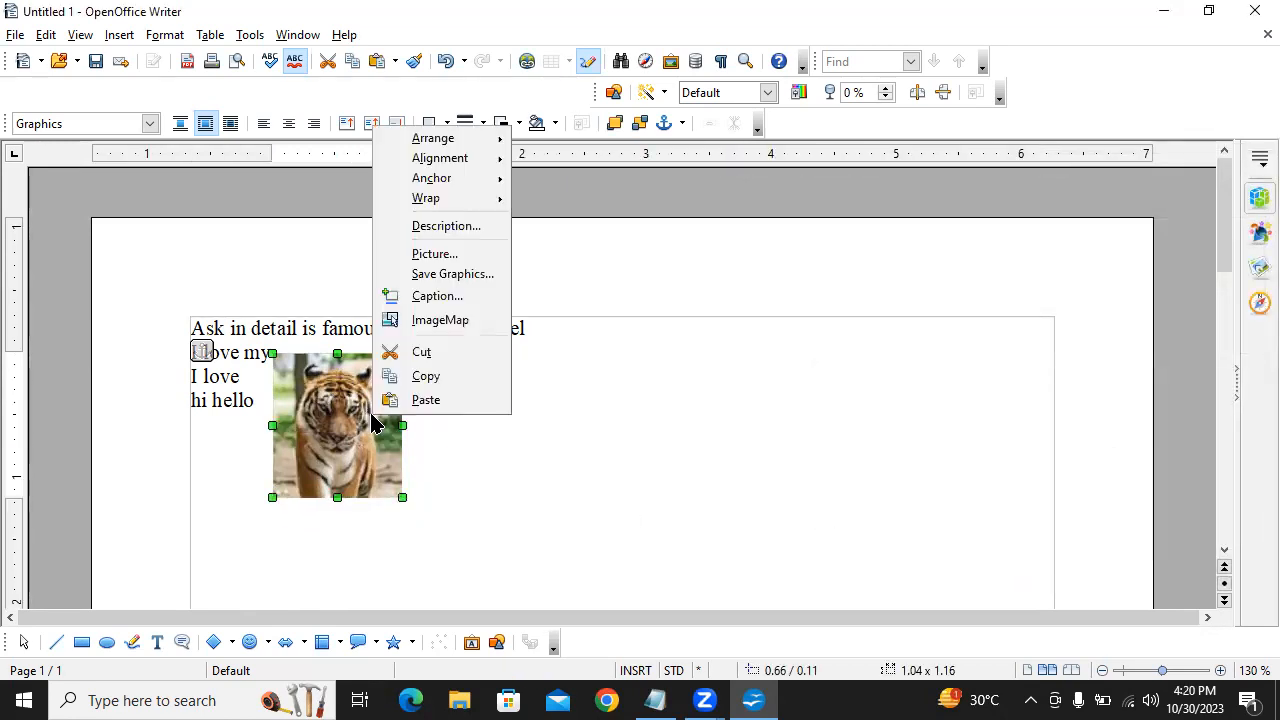
click(477, 262)
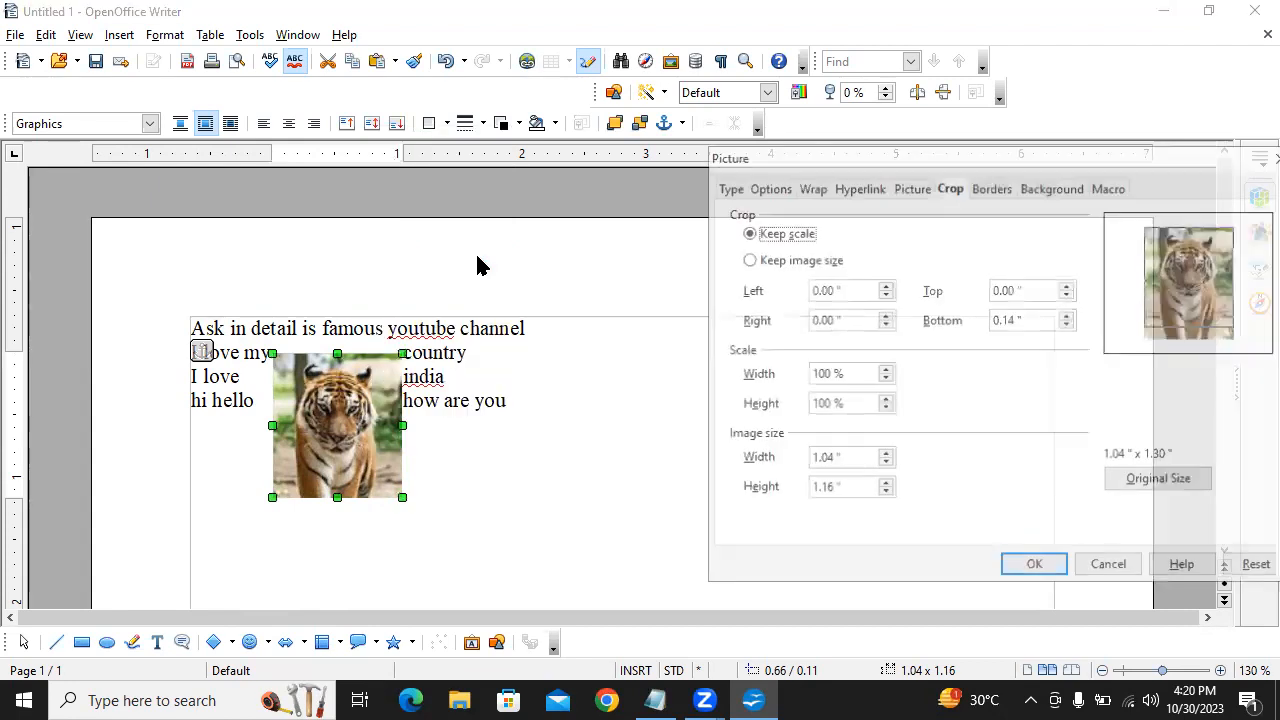
click(768, 266)
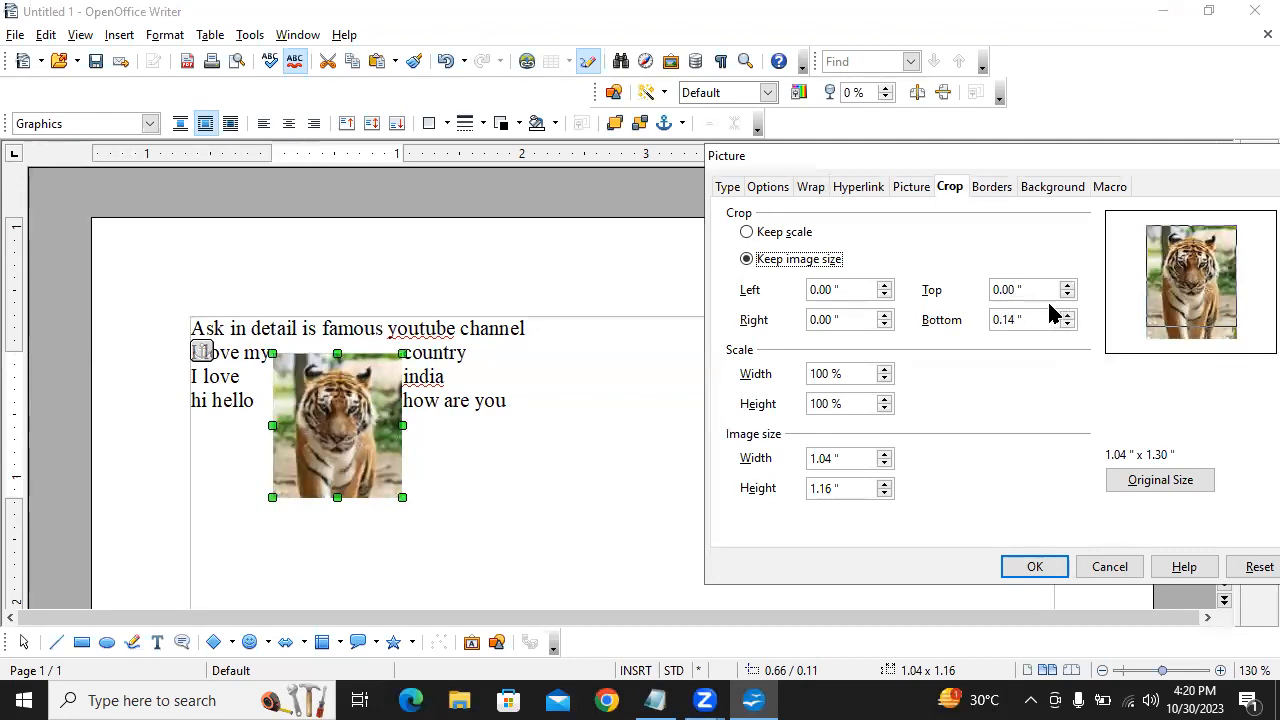
click(884, 285)
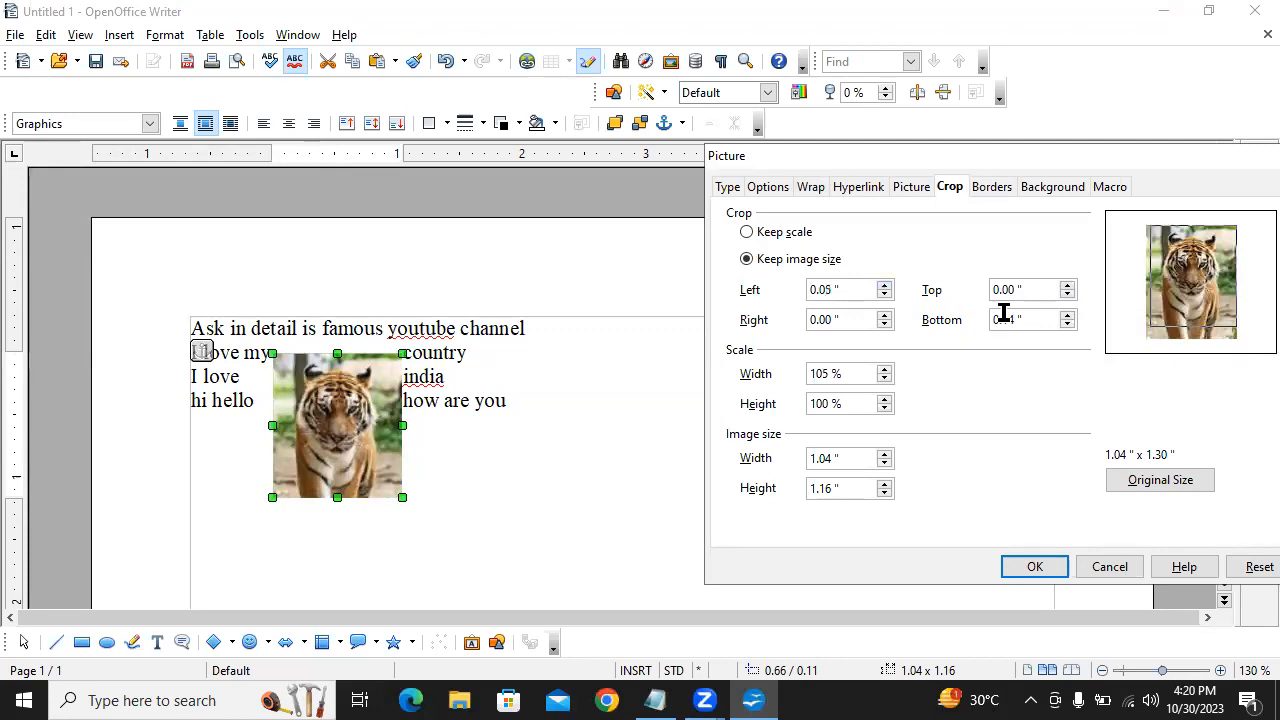
click(883, 315)
click(883, 315)
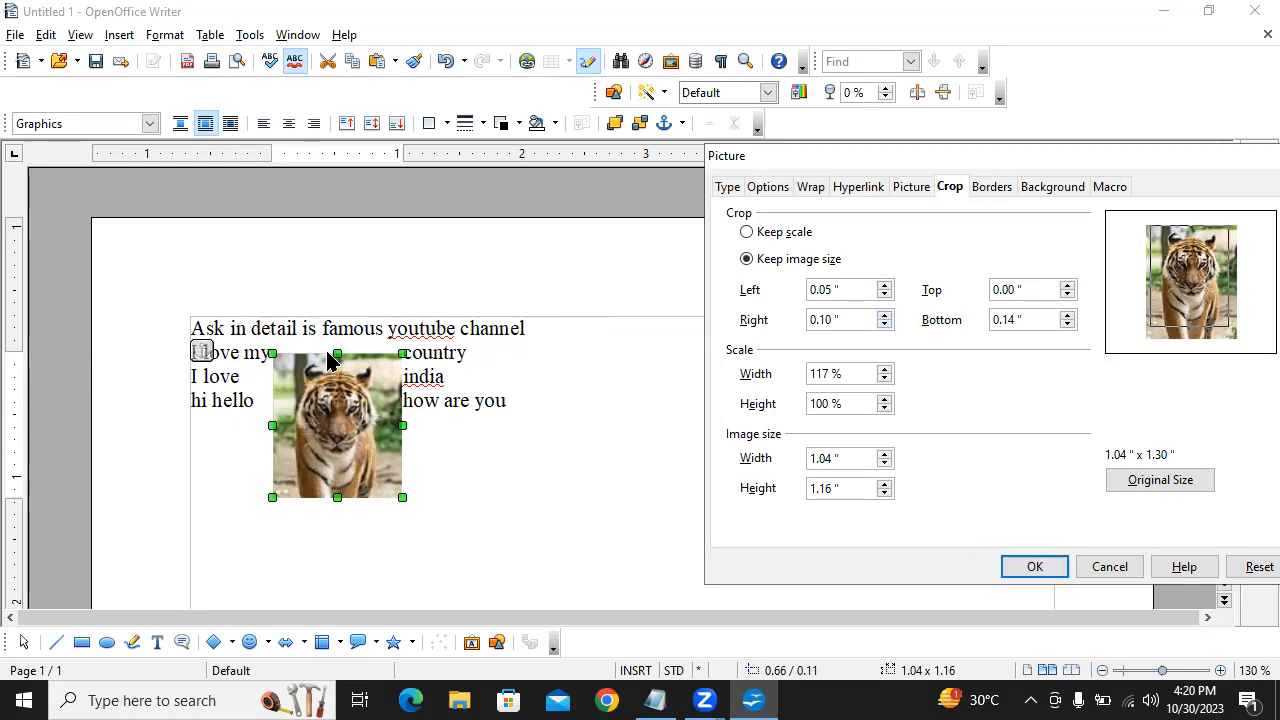
click(1035, 567)
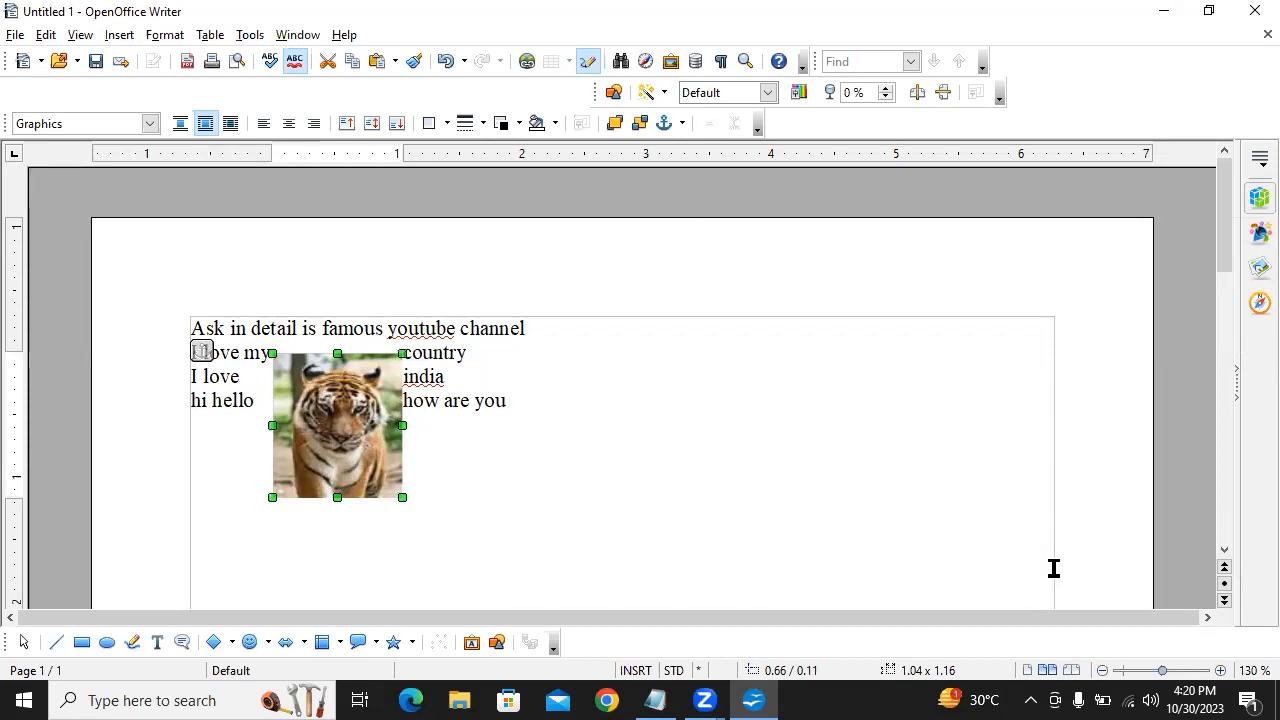
- Add a red 5.00 pt border on all four sides of the tiger picture and apply it
right_click(378, 430)
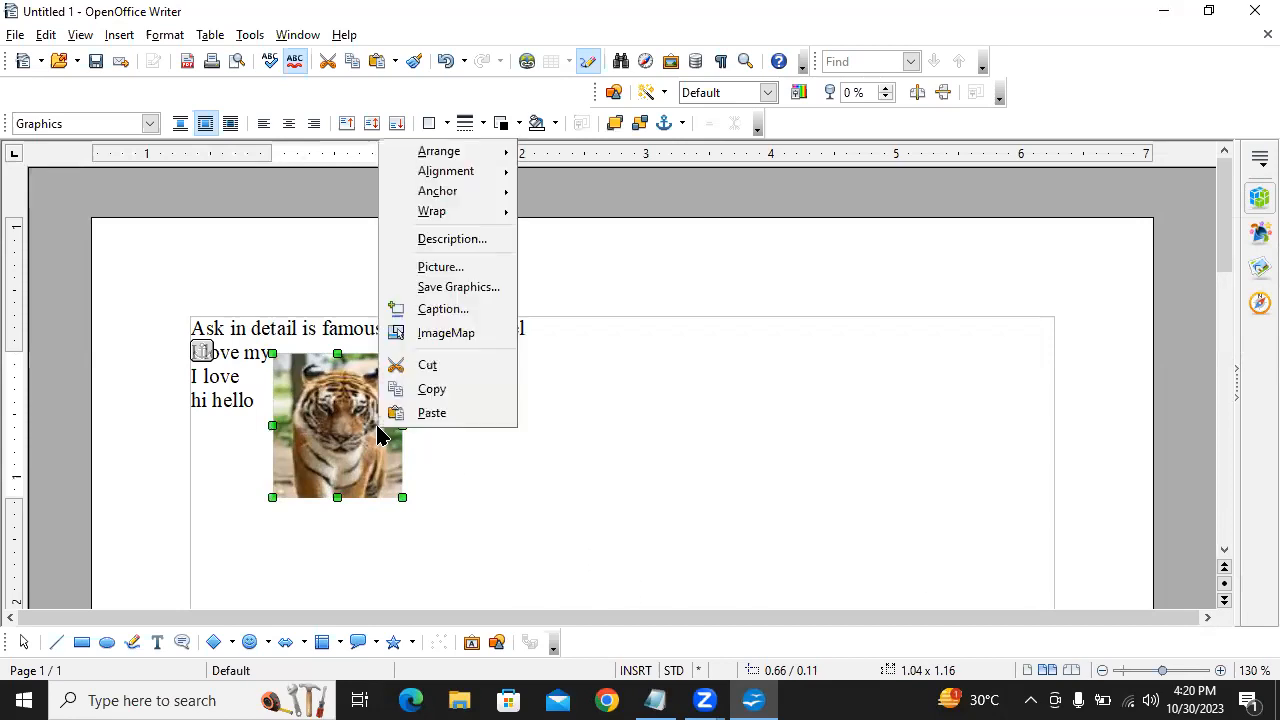
click(485, 267)
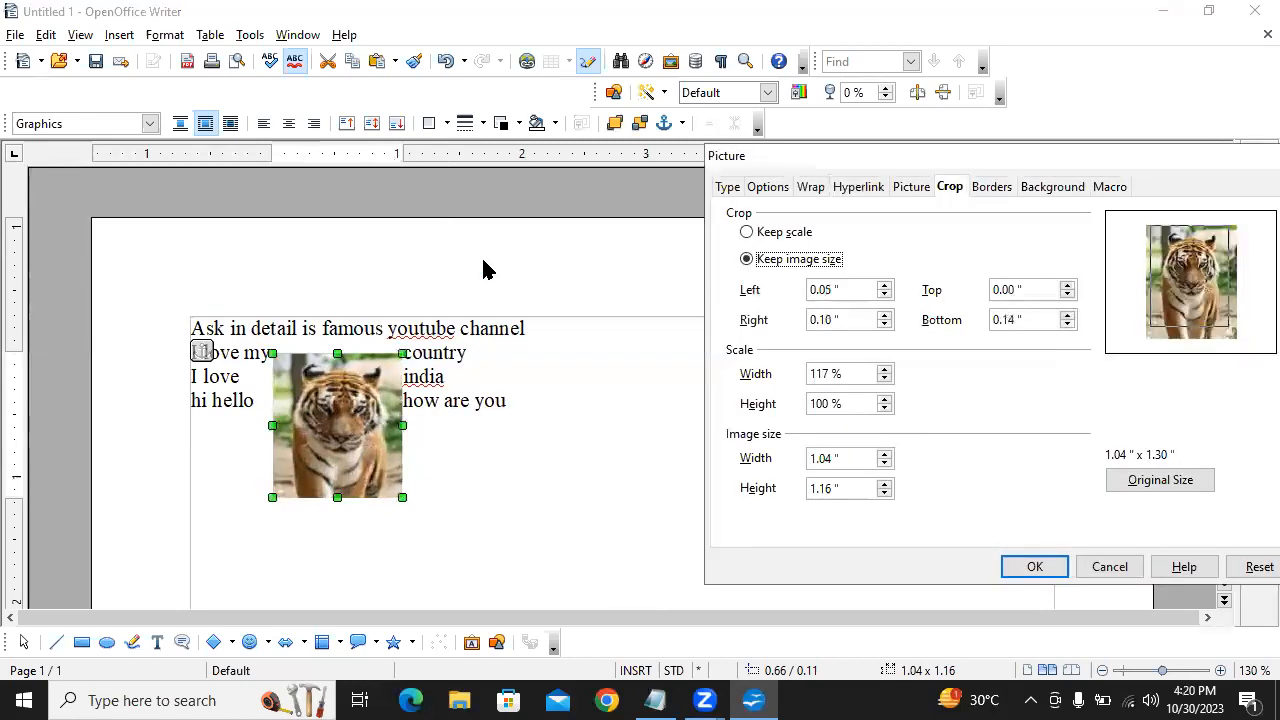
click(988, 190)
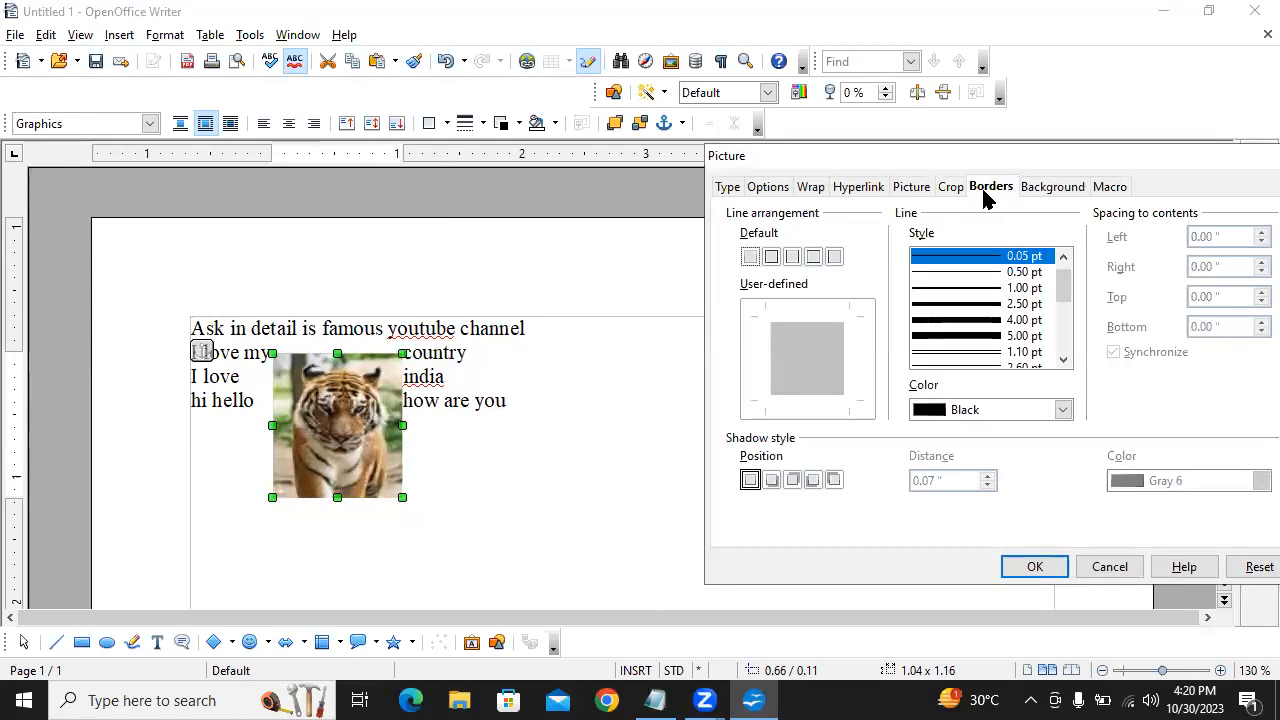
click(769, 259)
click(959, 340)
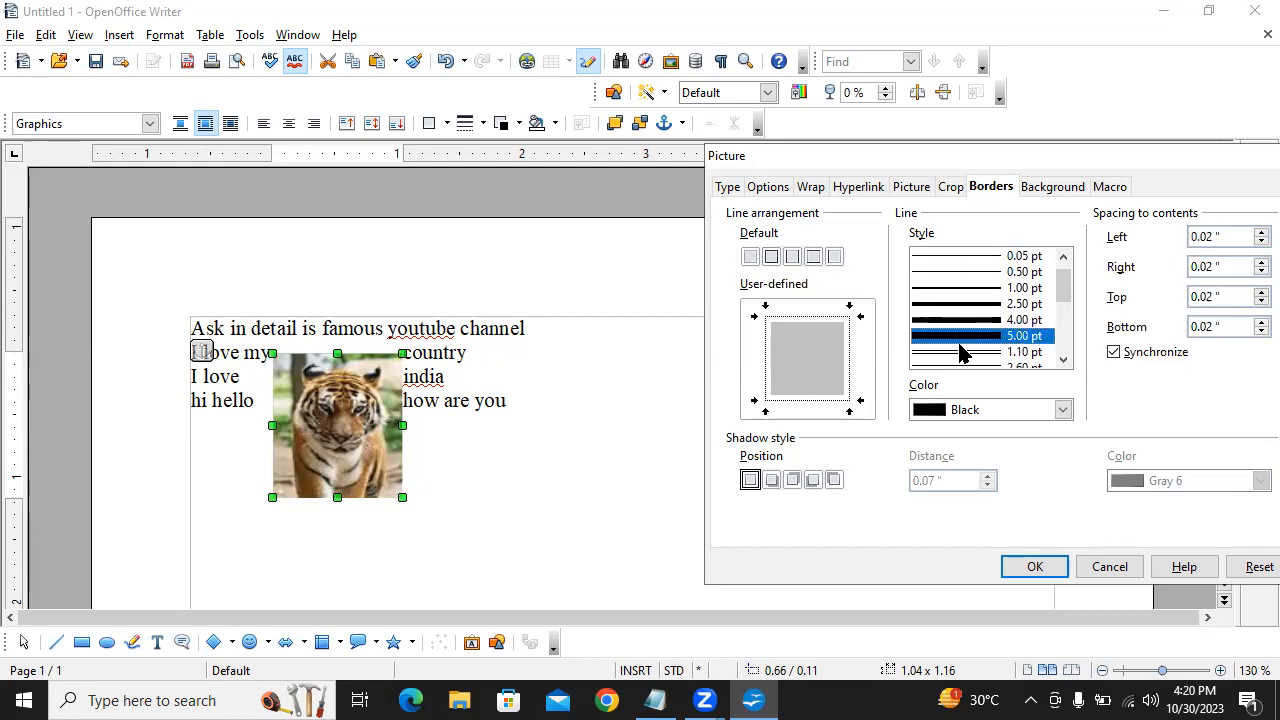
click(1035, 415)
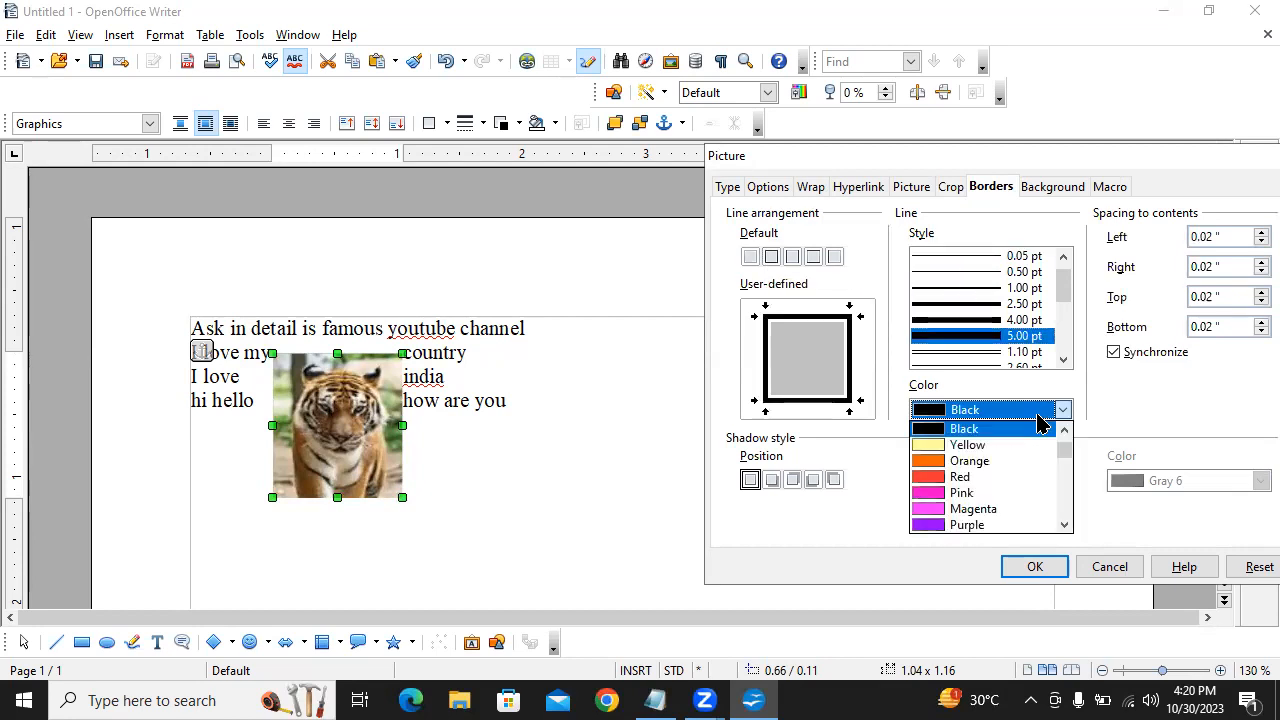
click(973, 479)
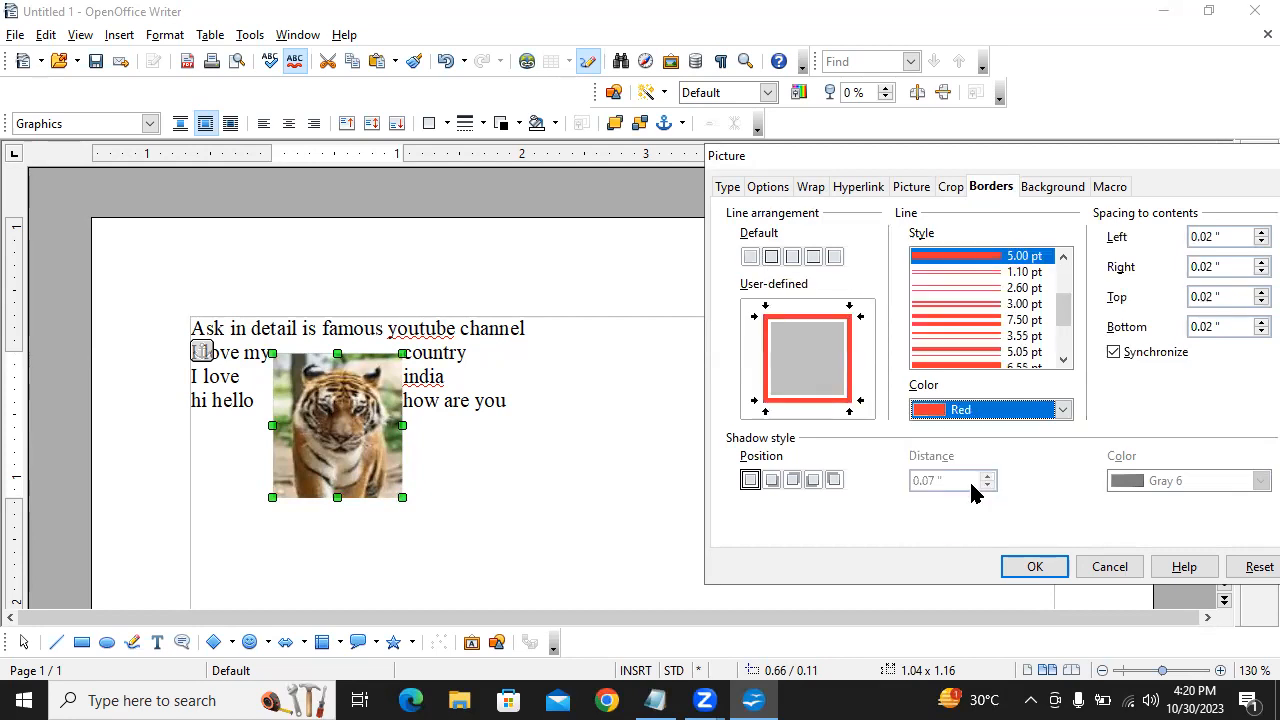
click(1037, 568)
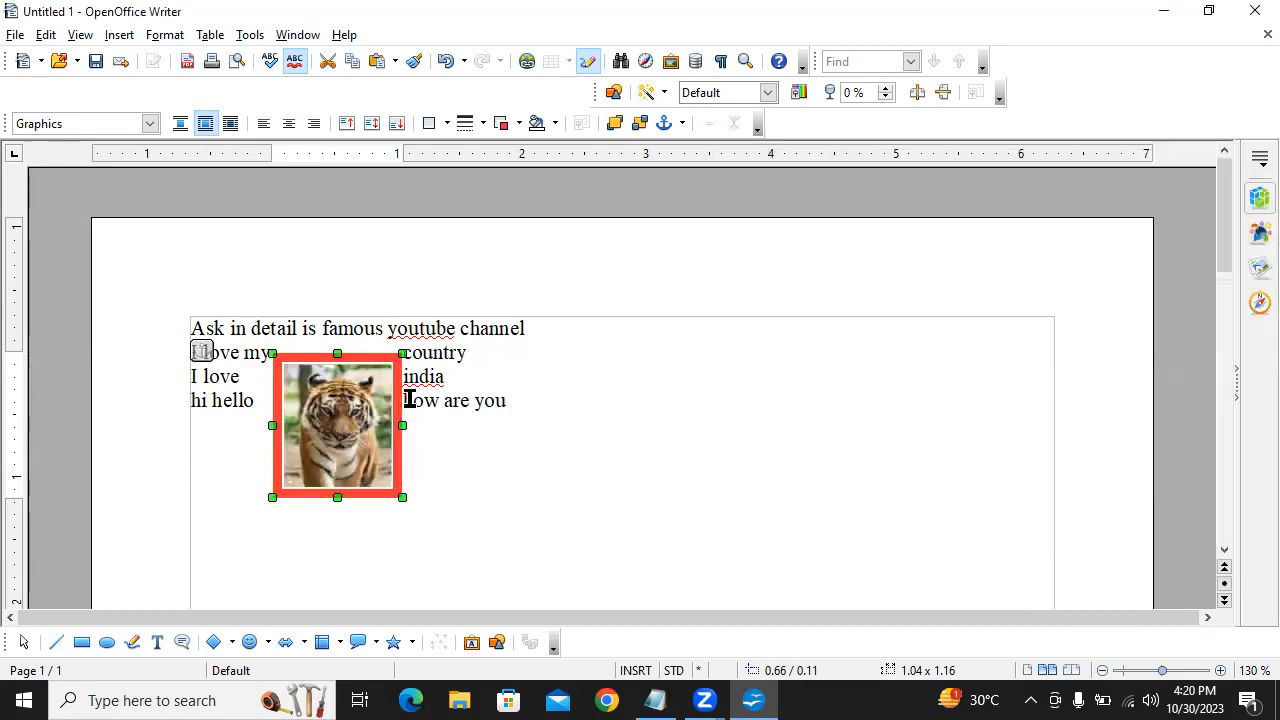
- Review the tiger picture's background, hyperlink and wrap settings, and close its properties without changing anything
right_click(340, 420)
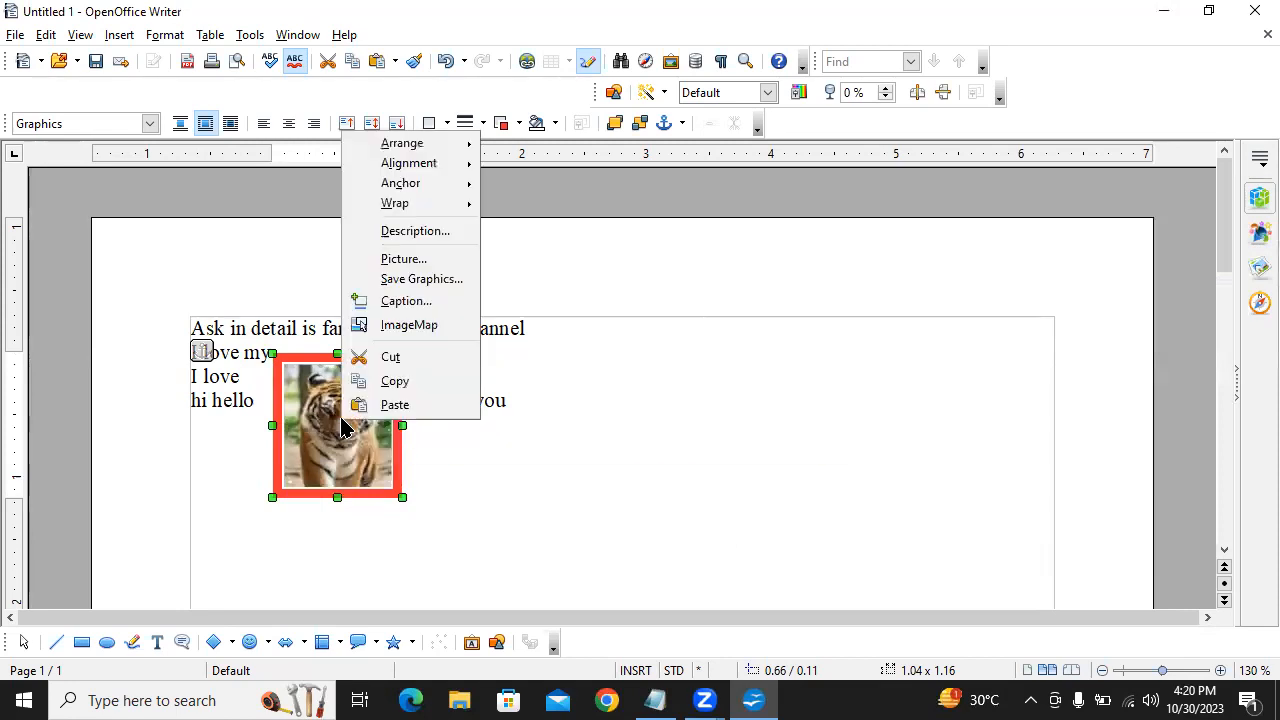
click(441, 262)
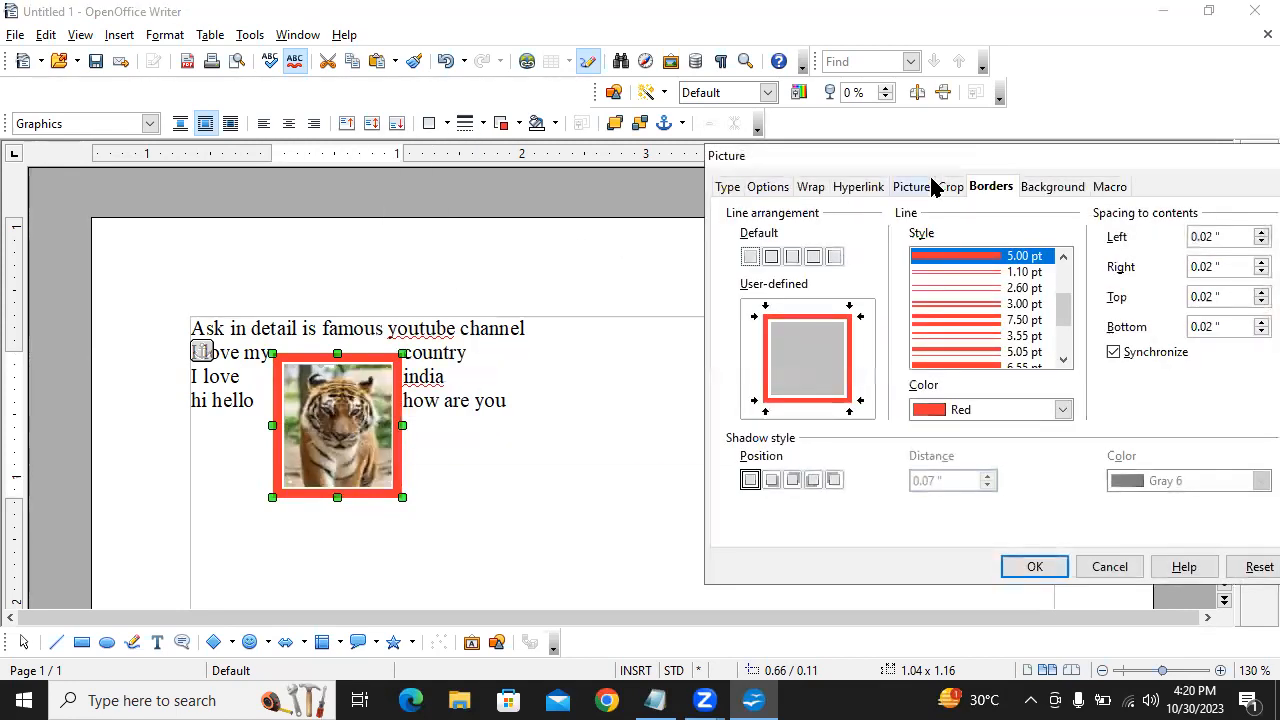
click(1052, 190)
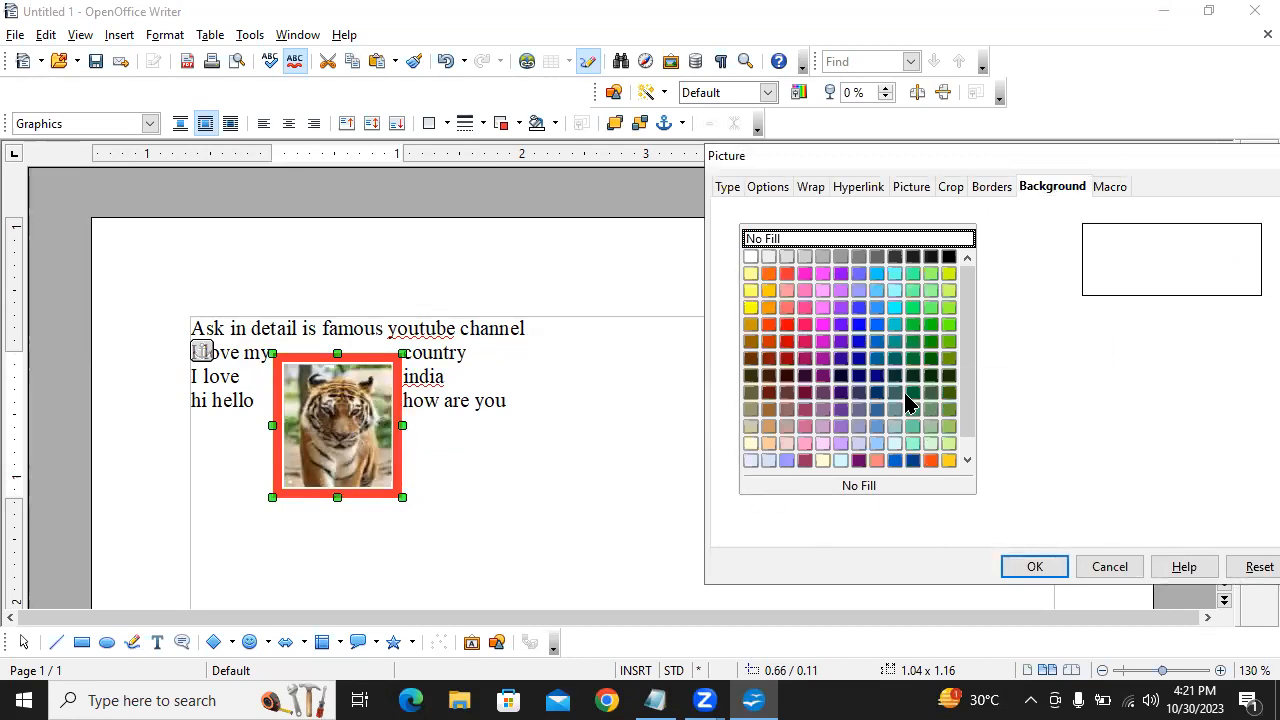
click(856, 188)
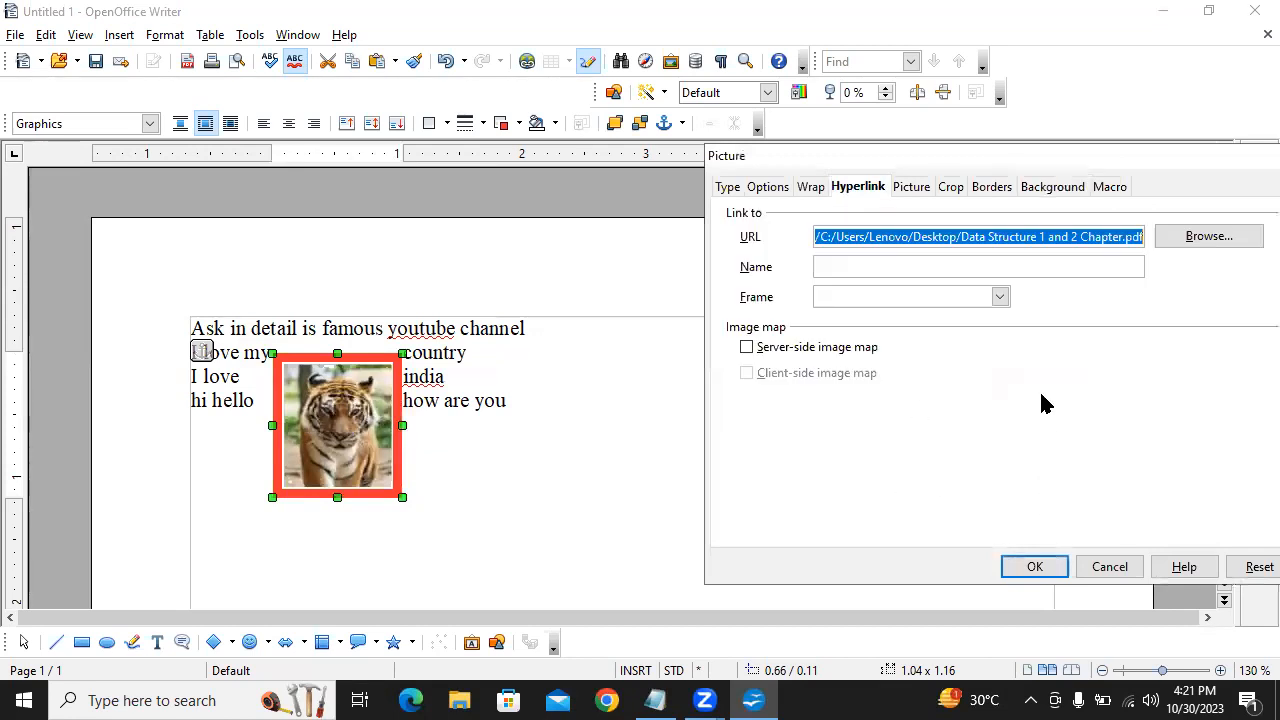
click(813, 190)
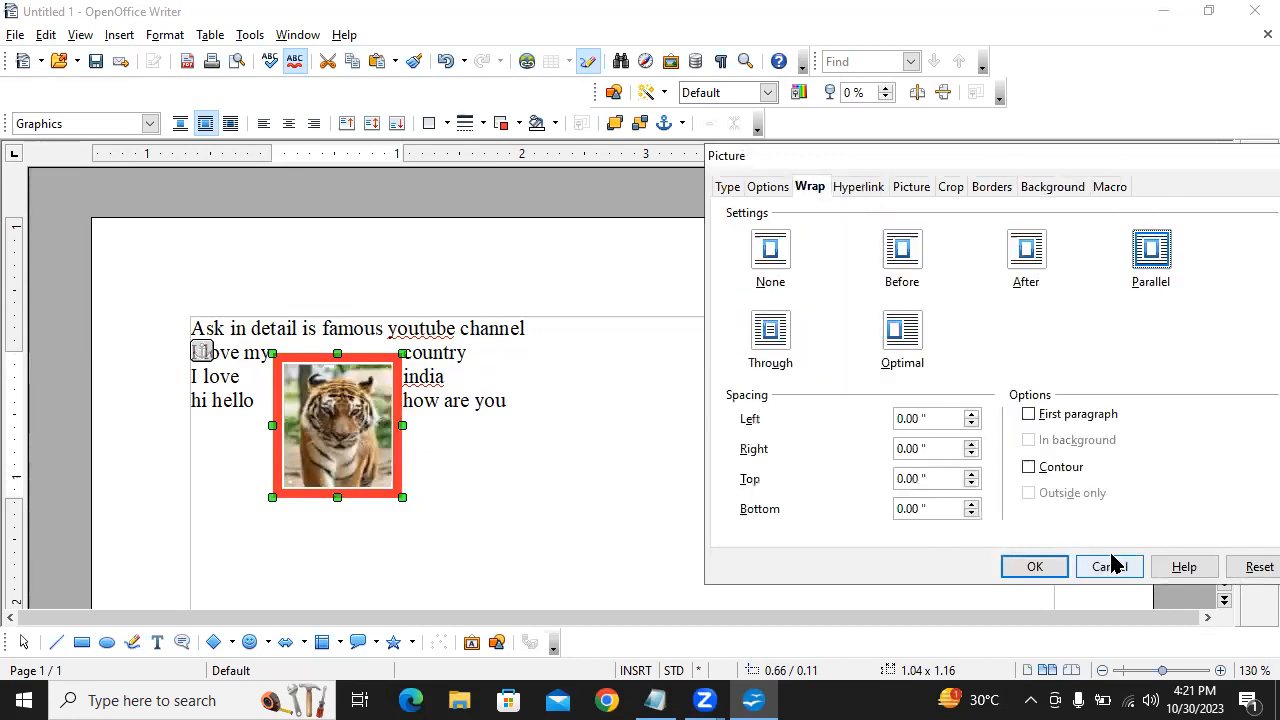
click(1110, 567)
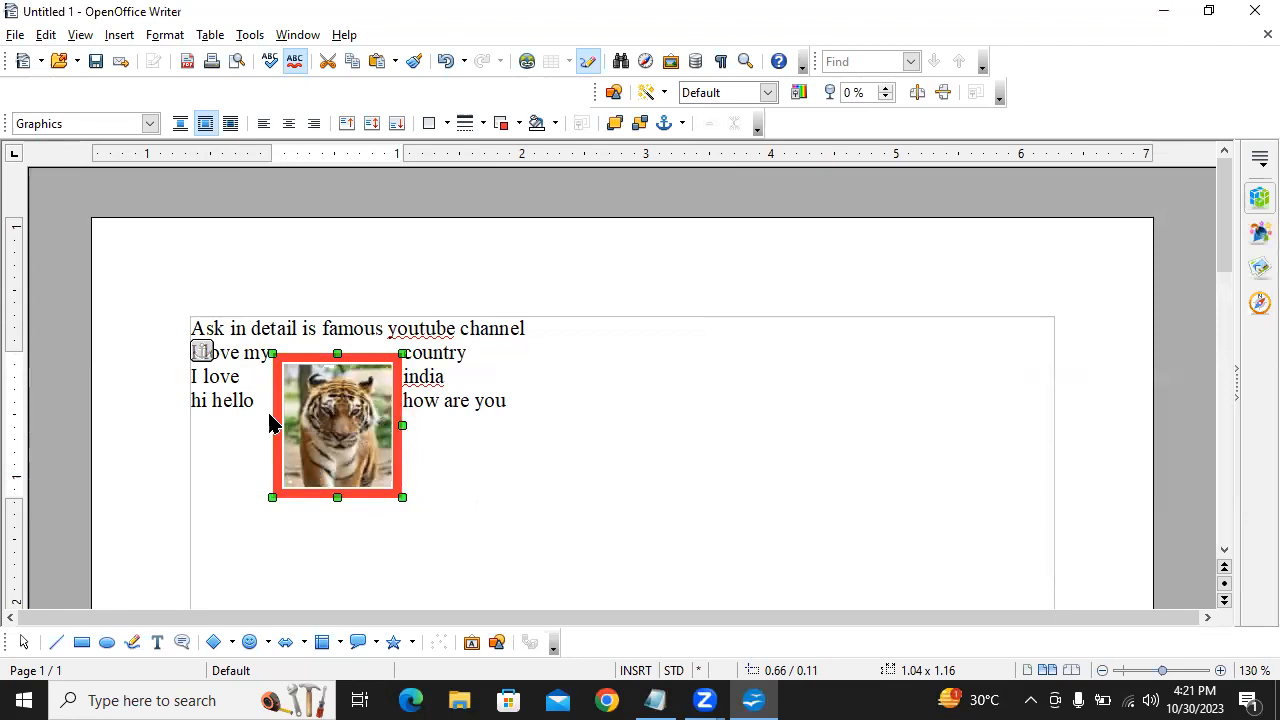
- Add the caption "tiger" to the picture with the category set to <None>
right_click(354, 412)
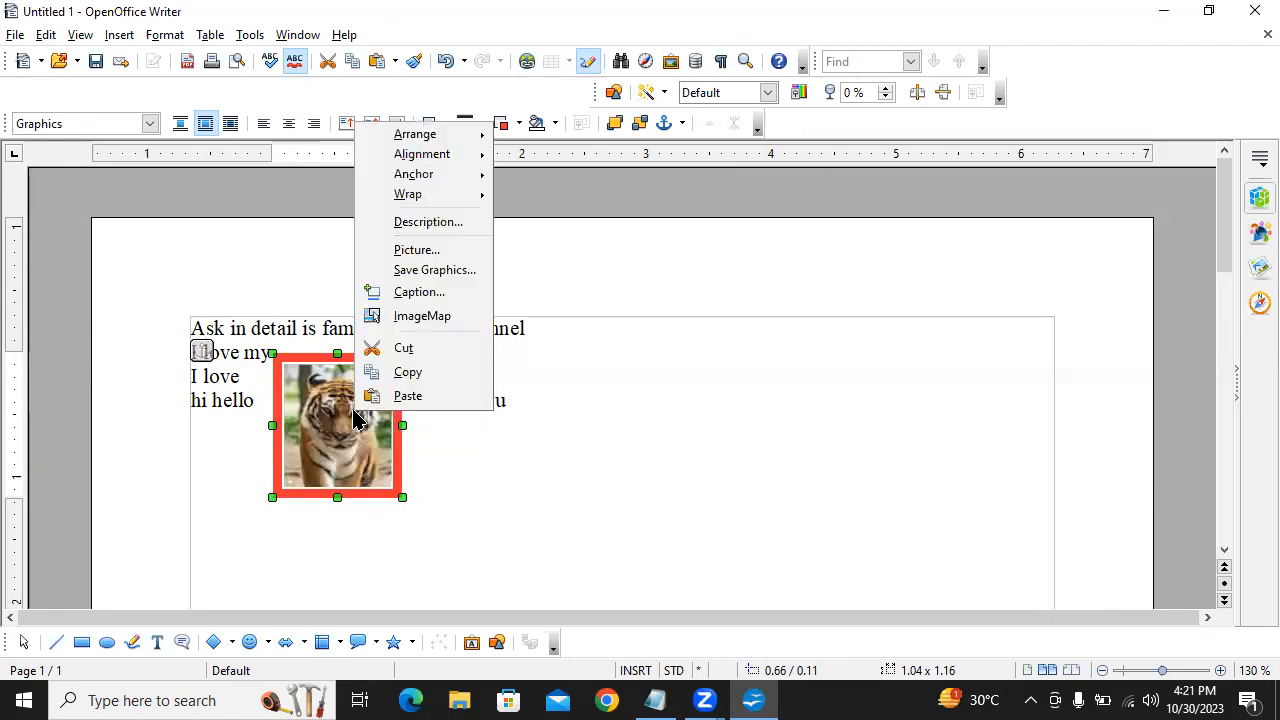
click(344, 421)
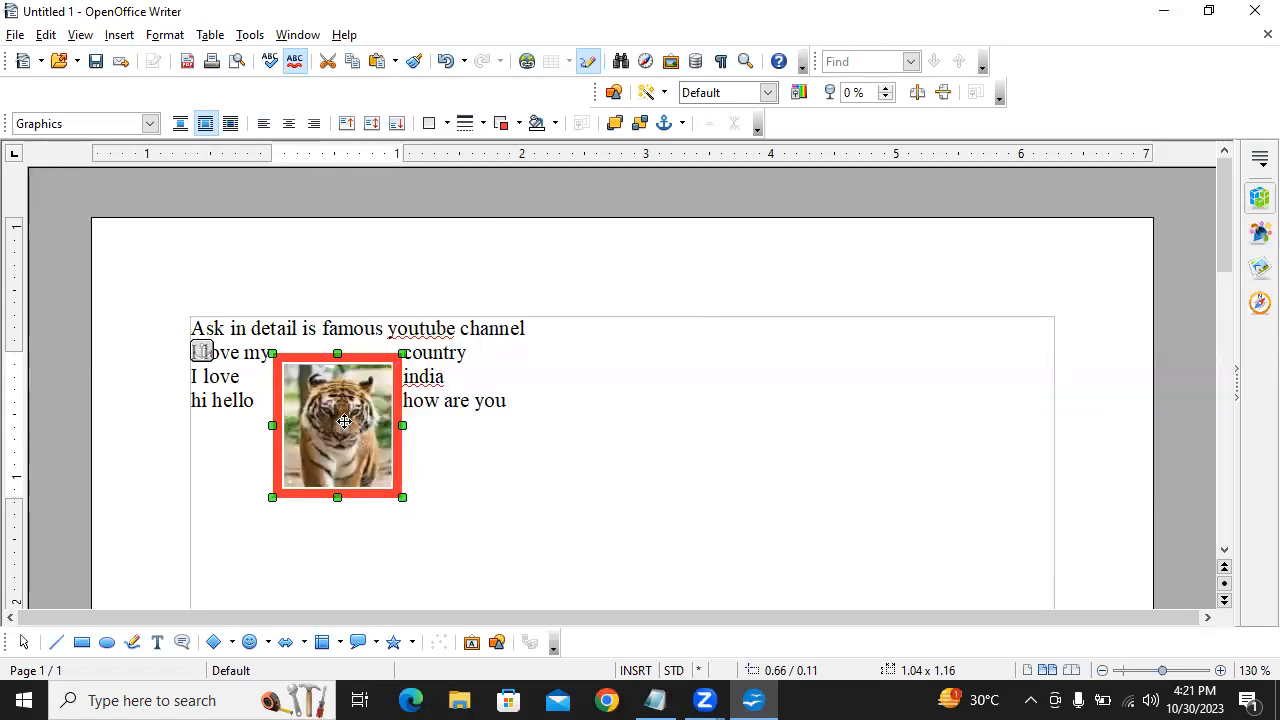
right_click(344, 421)
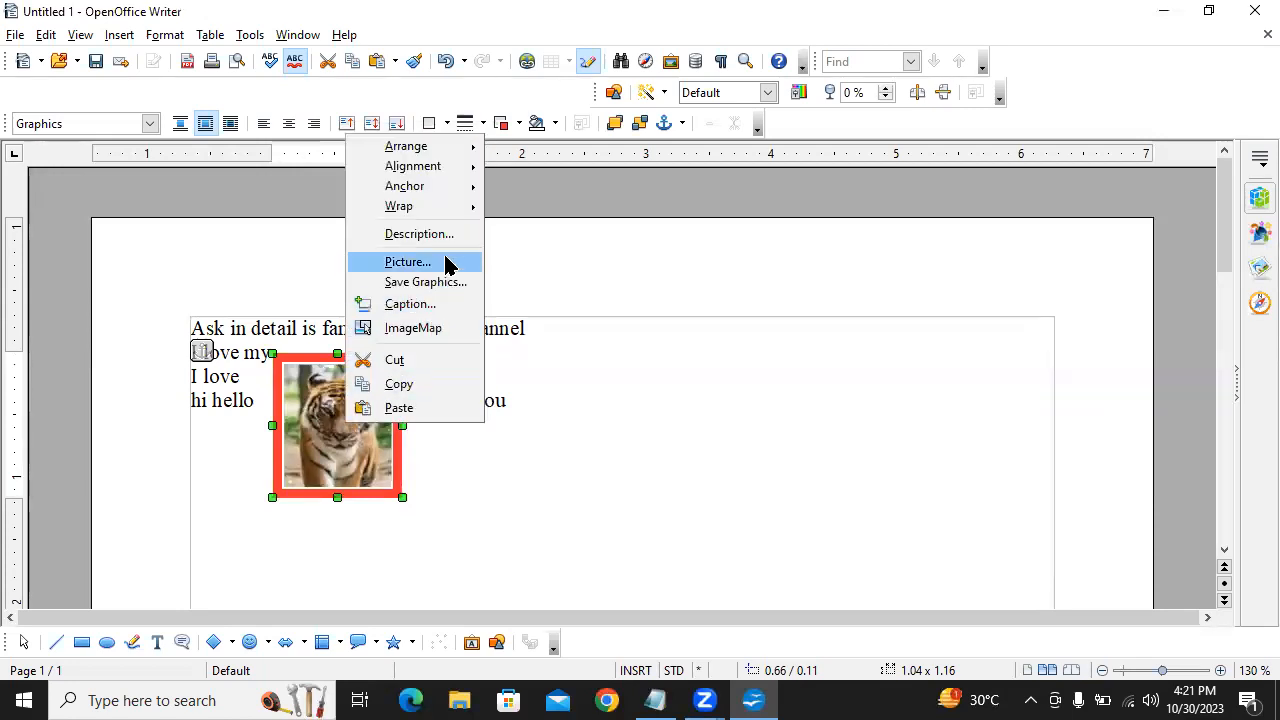
click(436, 307)
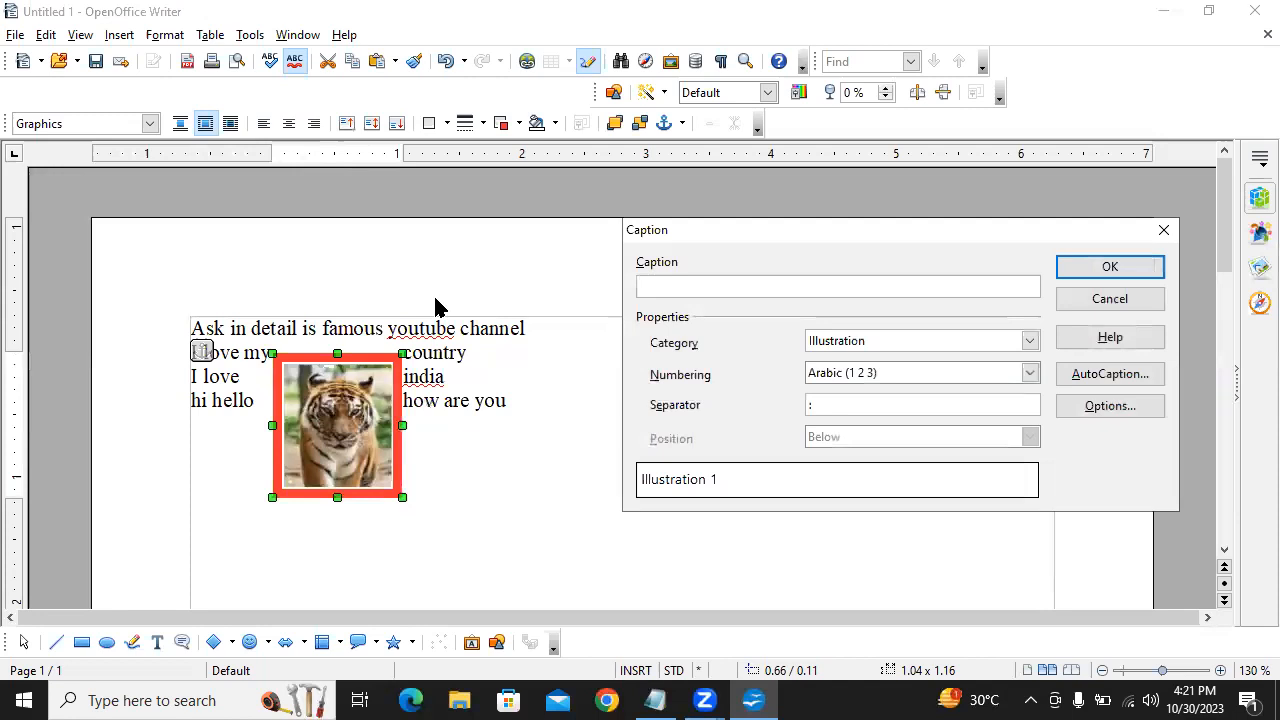
text(tiger)
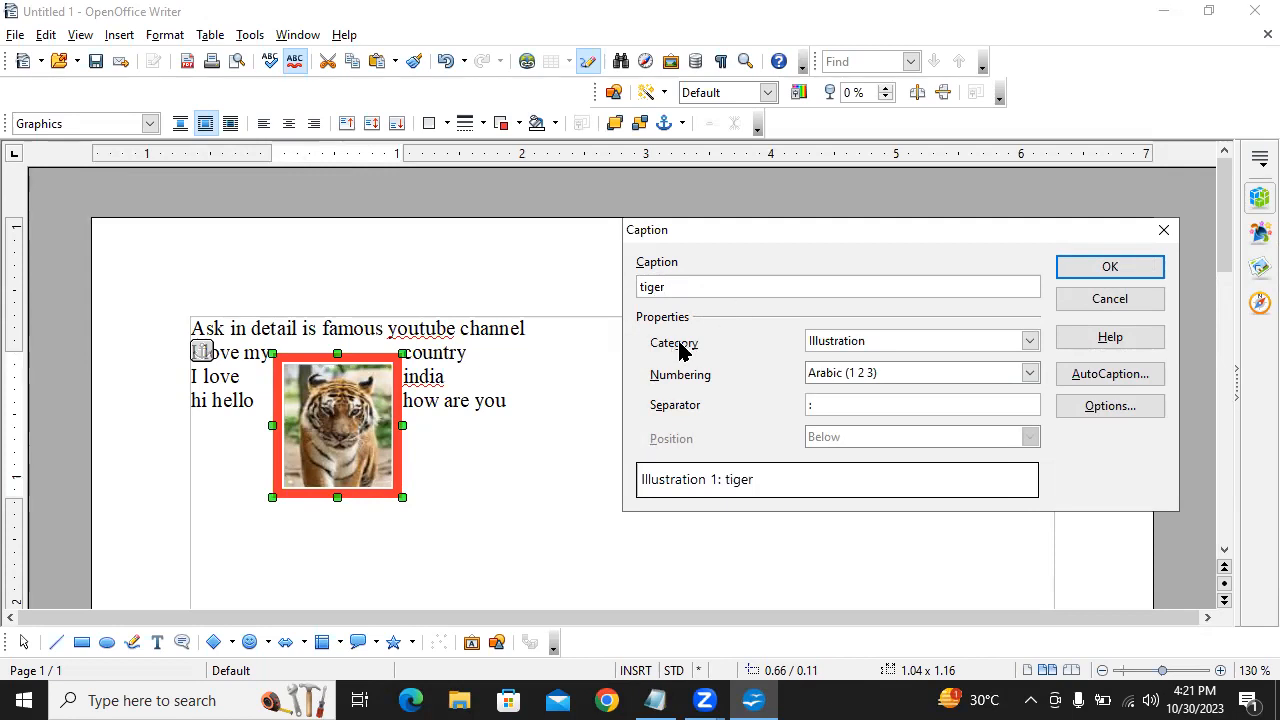
click(1030, 341)
click(969, 360)
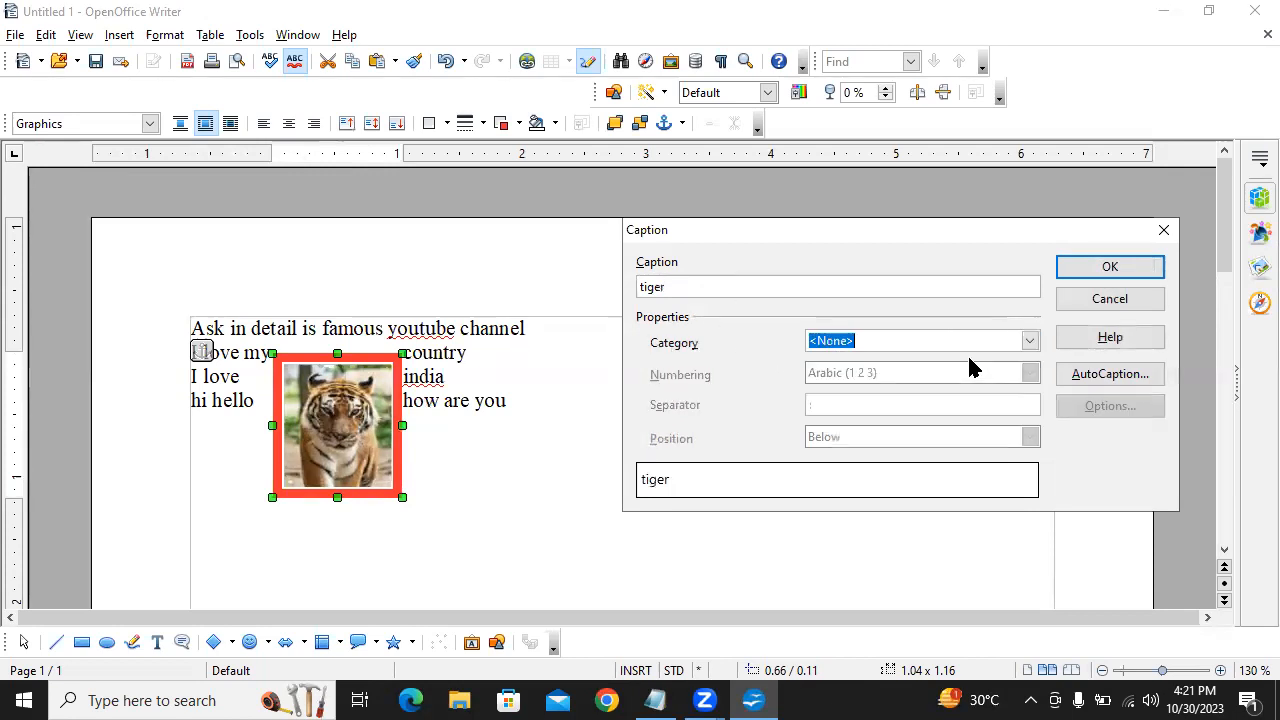
click(1137, 277)
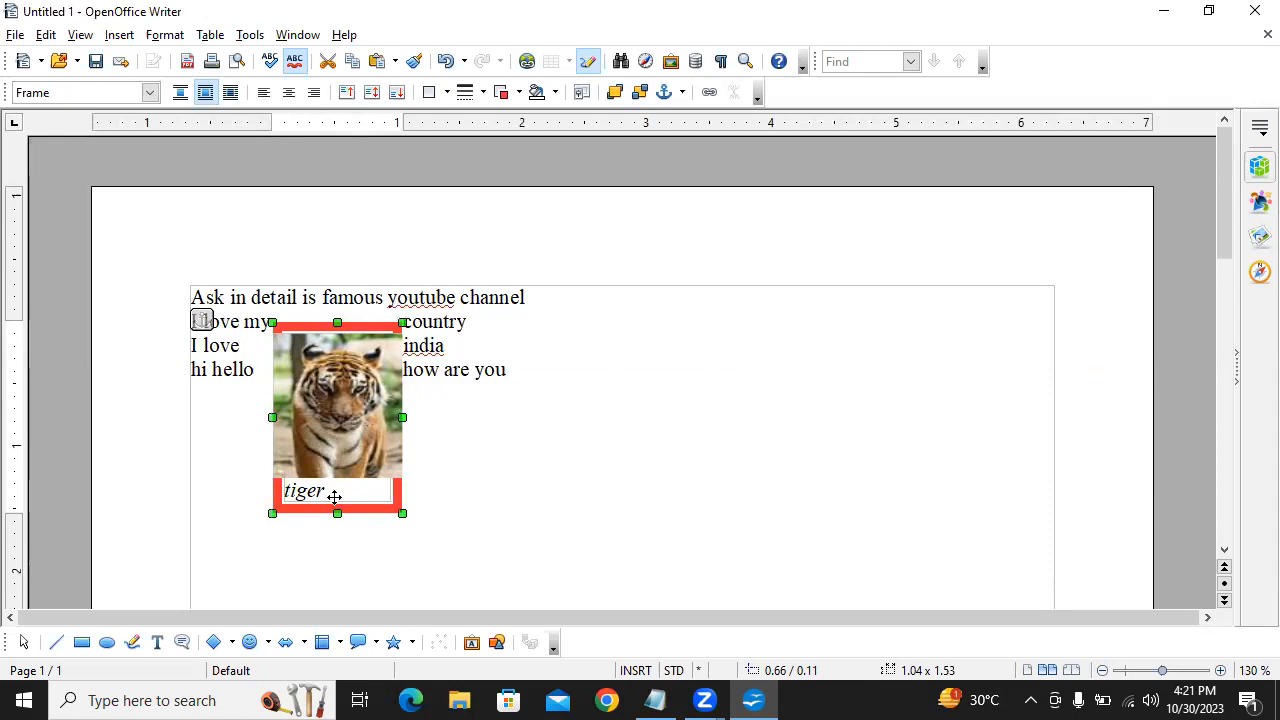
- Switch to Notepad to review list items 3 and 4 about drawing objects, and return to the OpenOffice Writer document
key(alt+Tab)
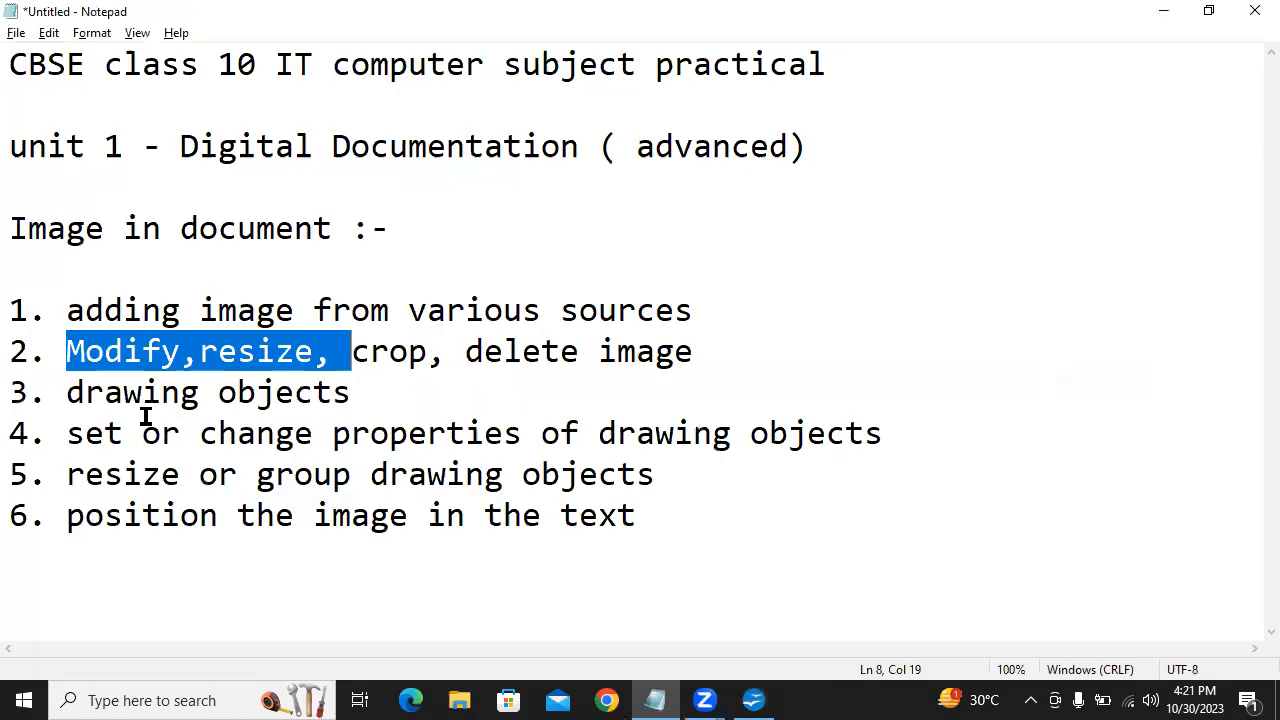
click(117, 400)
drag(68, 395, 388, 395)
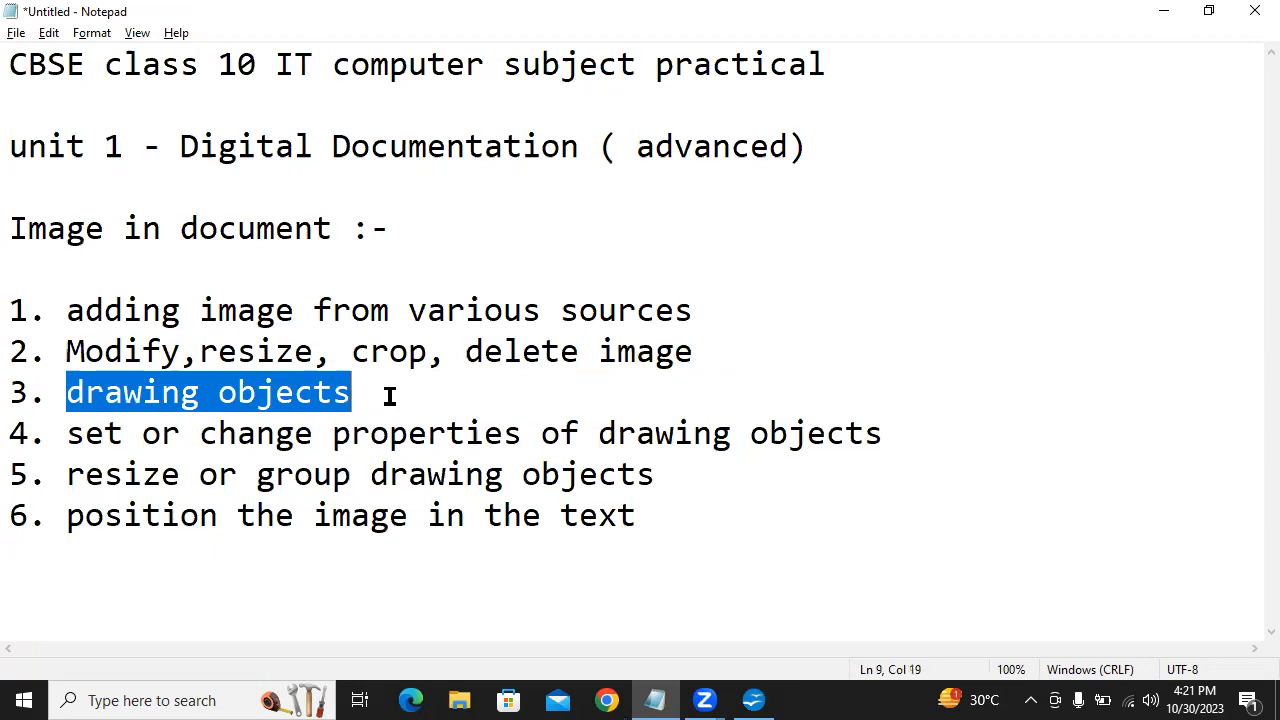
drag(220, 437, 663, 440)
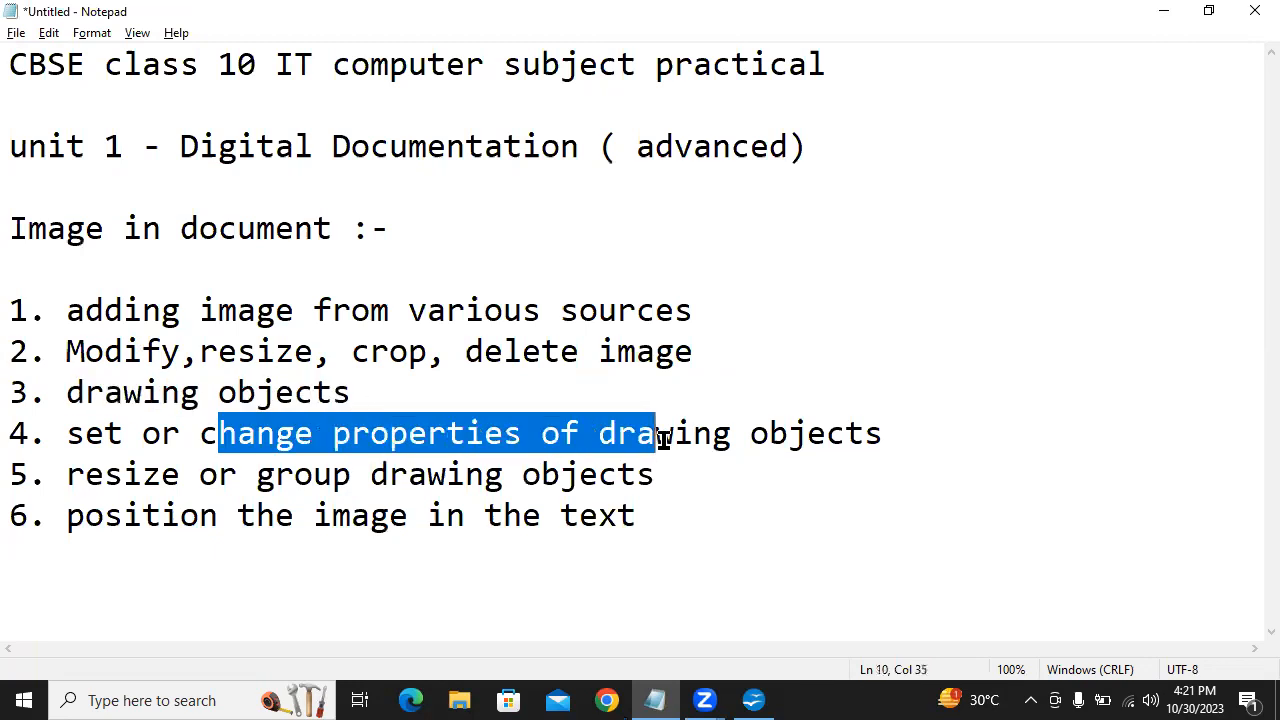
key(alt+Tab)
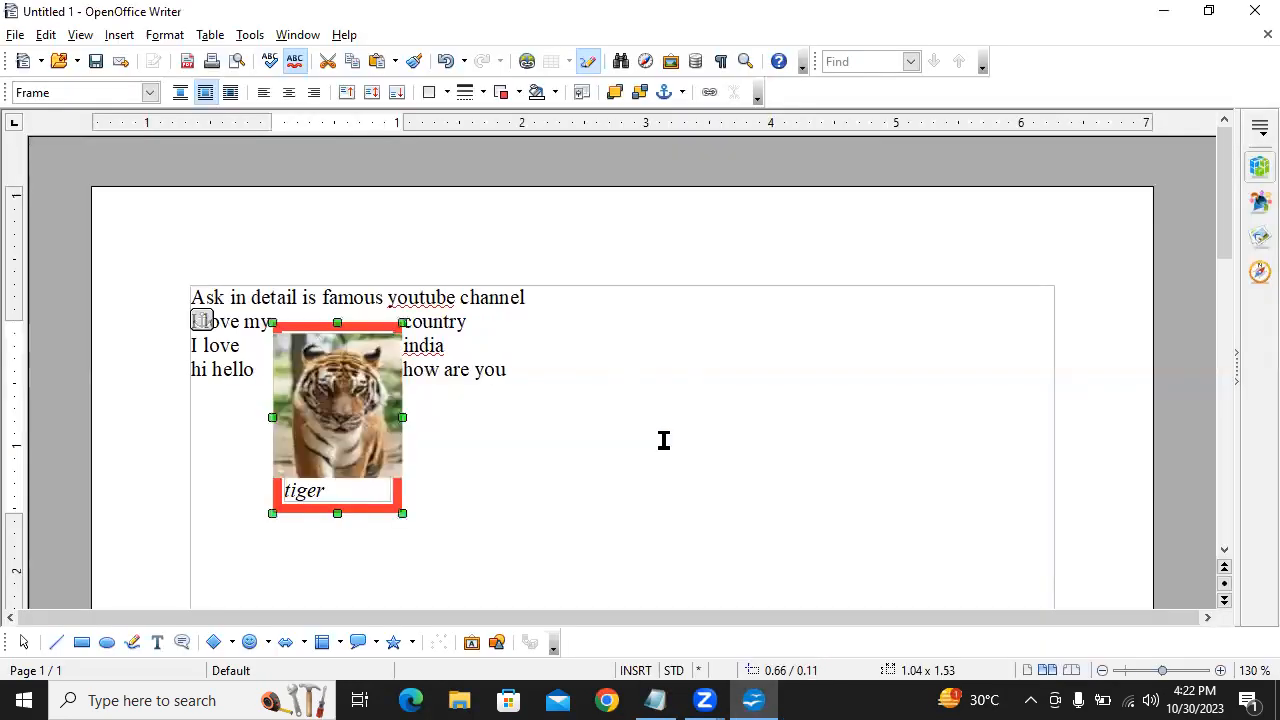
- Show the Drawing Object Properties toolbar and draw a rectangle about 1.97 by 1.08 inches to the right of the text
click(665, 379)
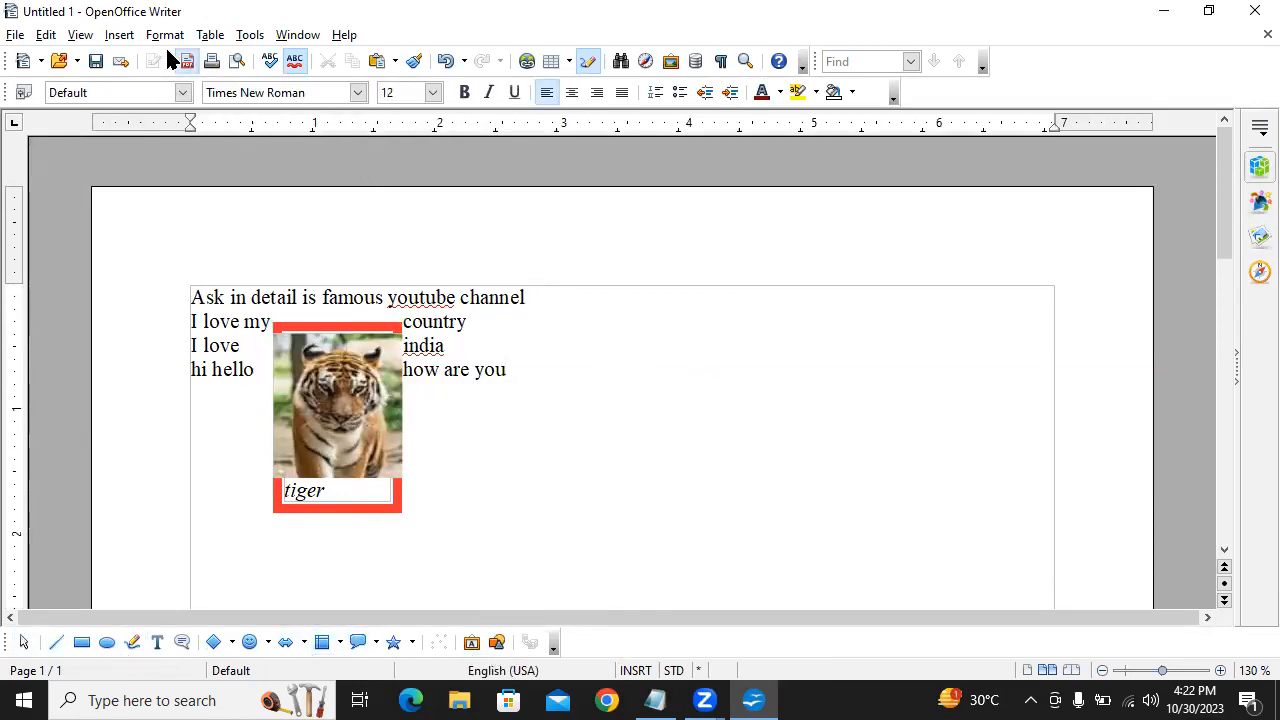
click(80, 36)
mouse_move(158, 116)
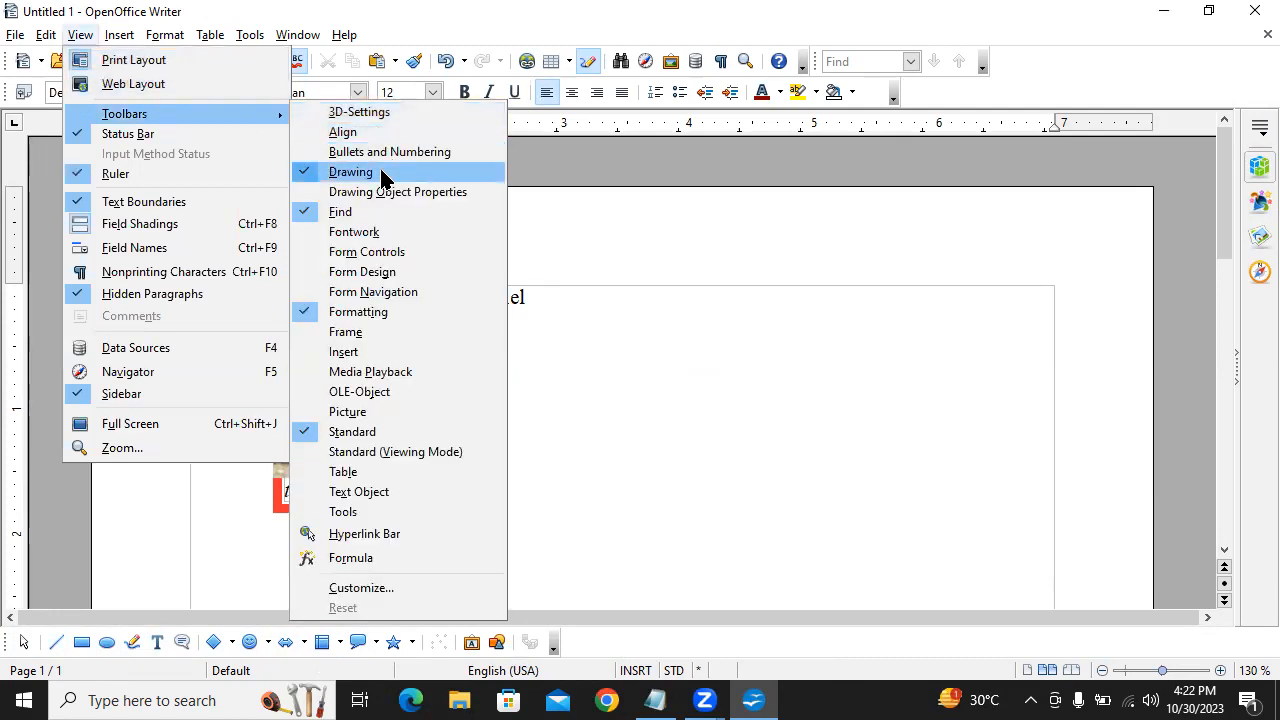
click(474, 205)
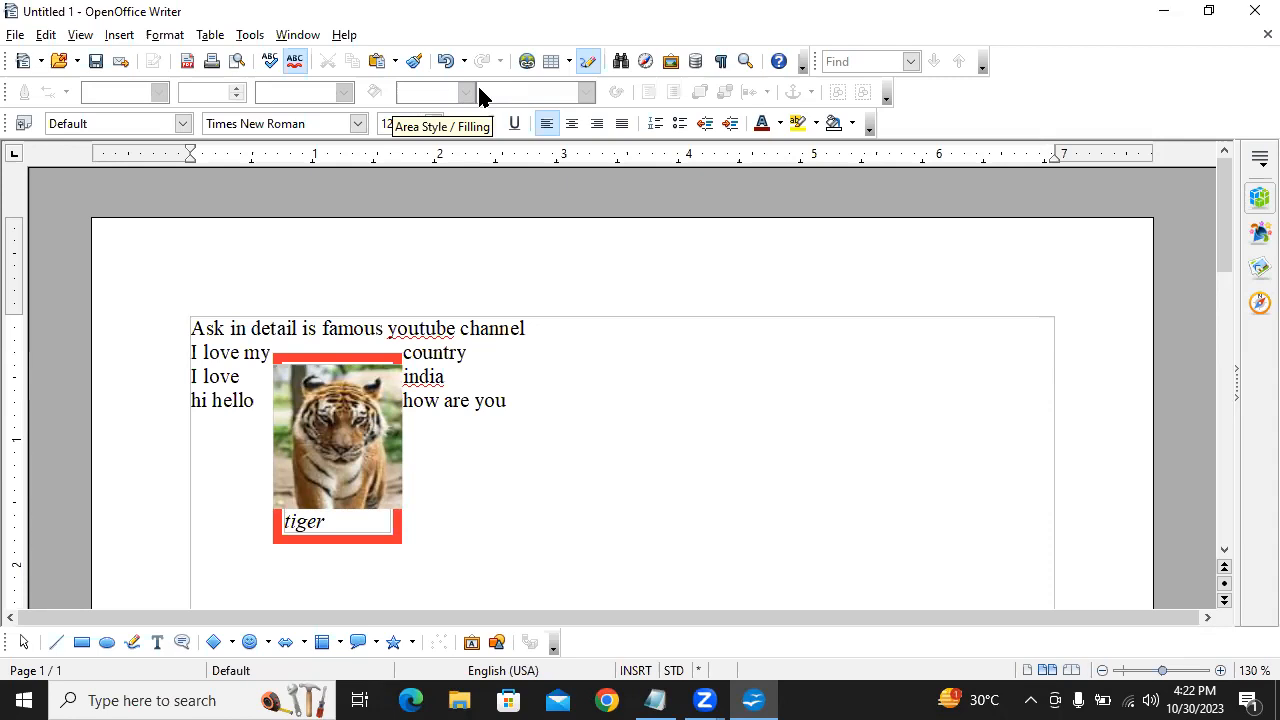
click(81, 643)
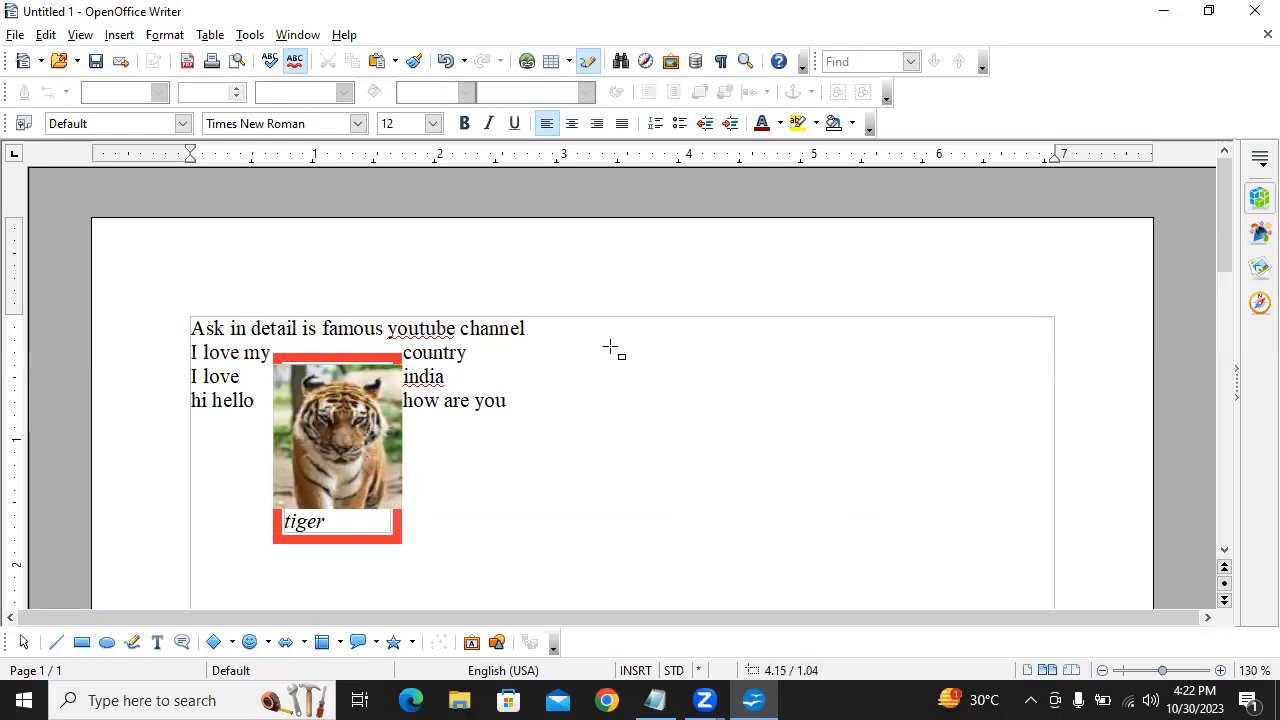
drag(610, 347, 856, 480)
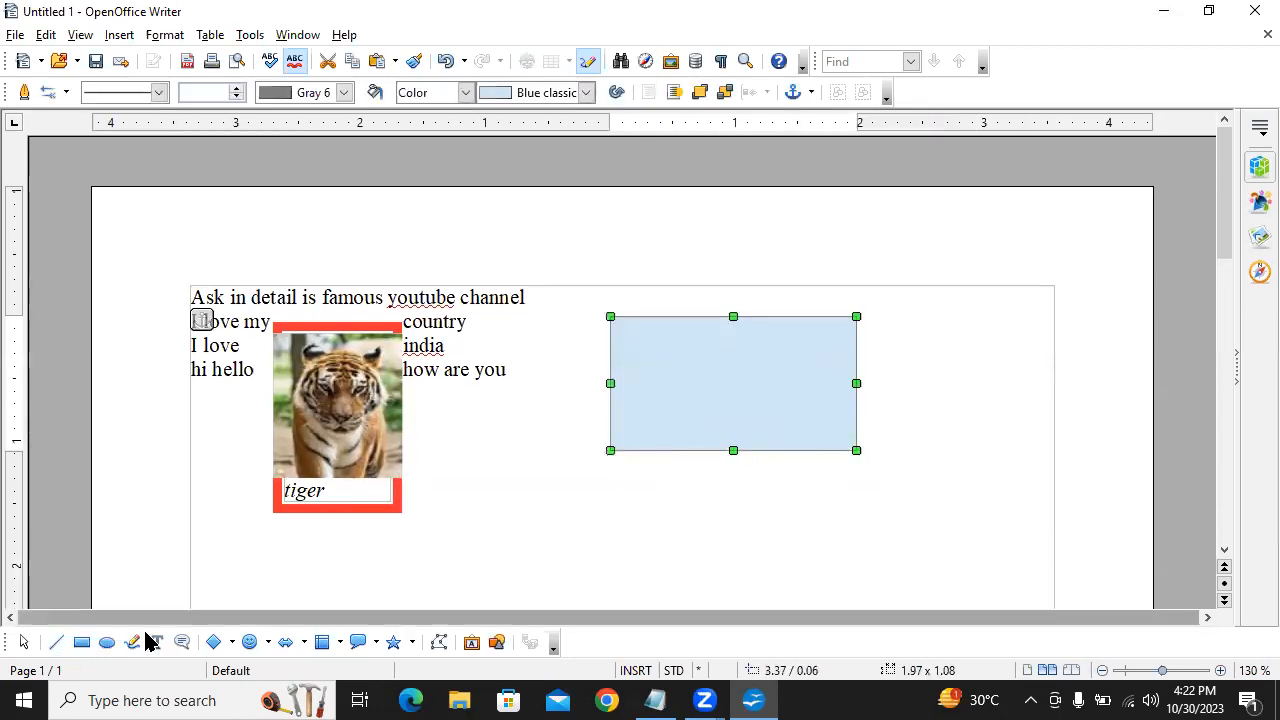
- Draw an ellipse about 2.14 by 0.35 inches below the rectangle and view the available basic shapes without choosing one
click(107, 642)
drag(483, 521, 750, 564)
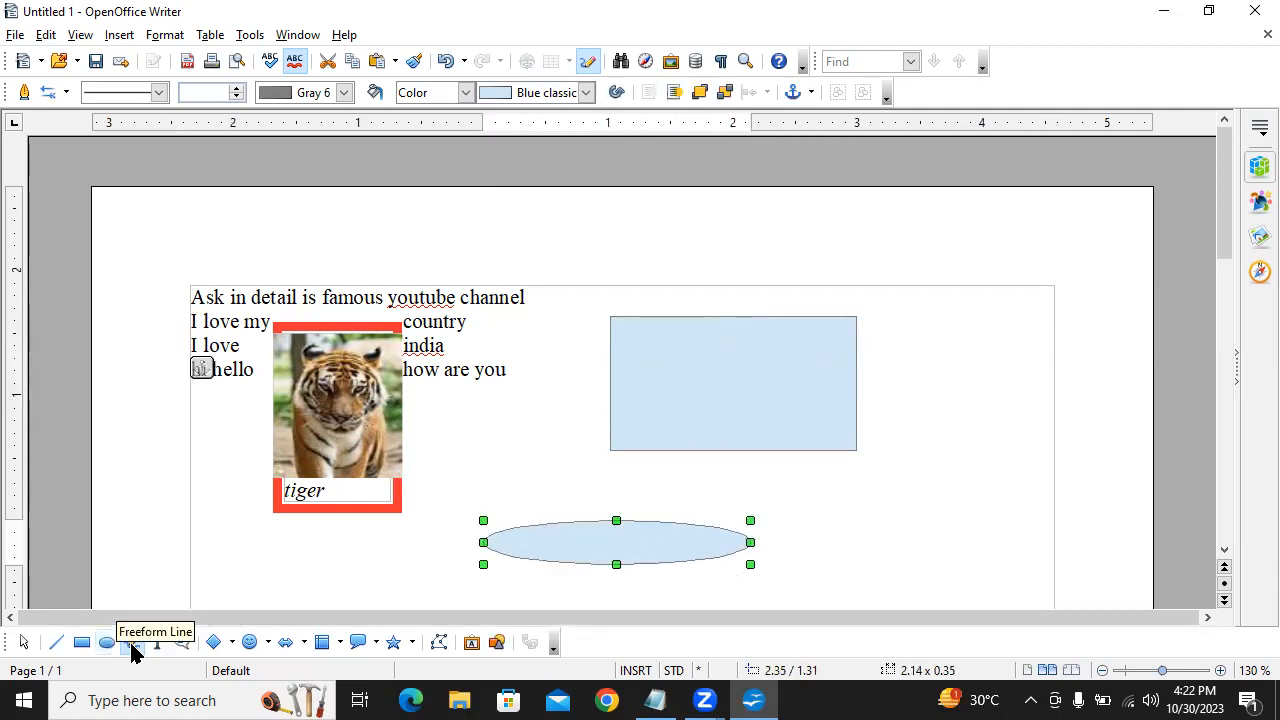
click(236, 647)
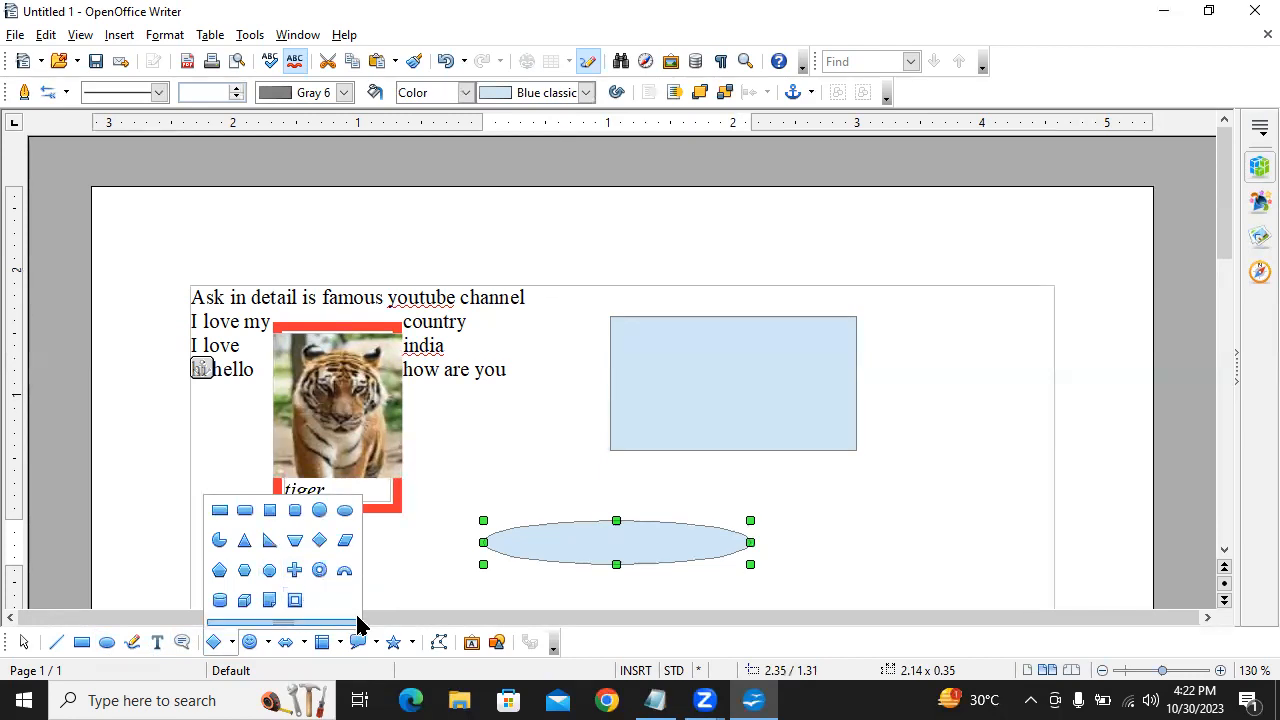
click(518, 438)
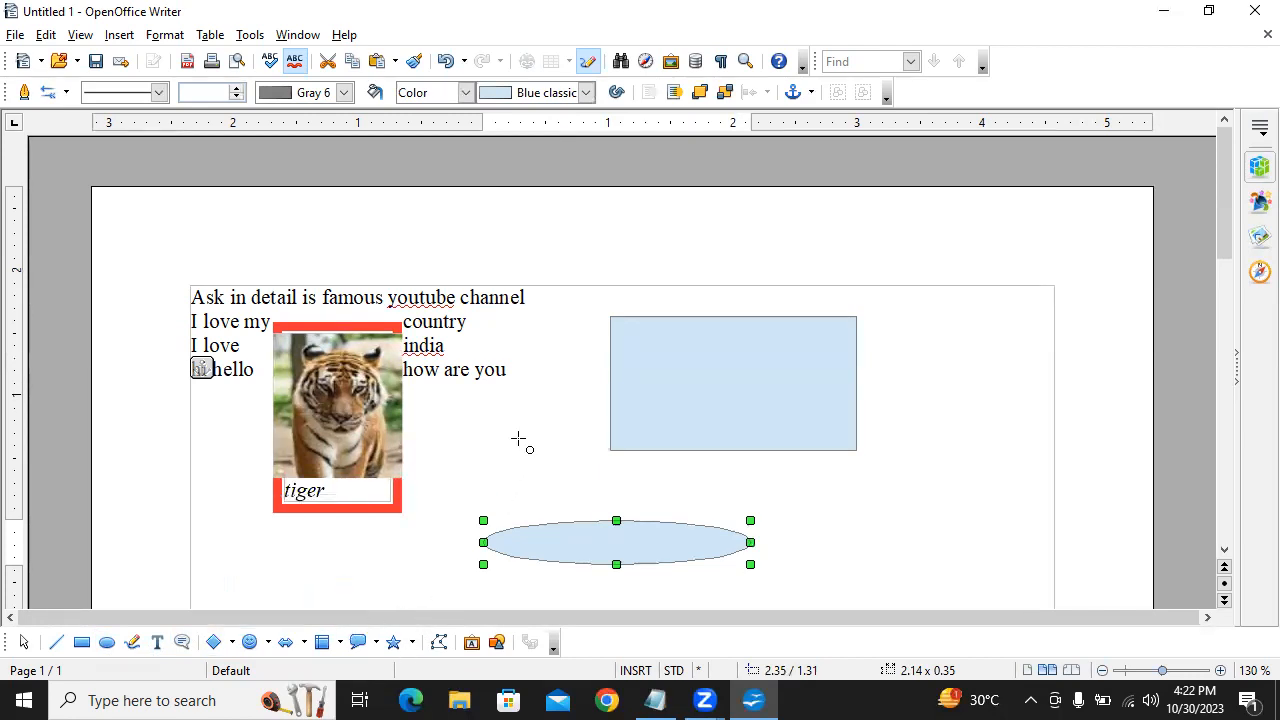
- Add the text "rectangle" inside the drawn rectangle and "ellipse" inside the drawn ellipse
double_click(728, 401)
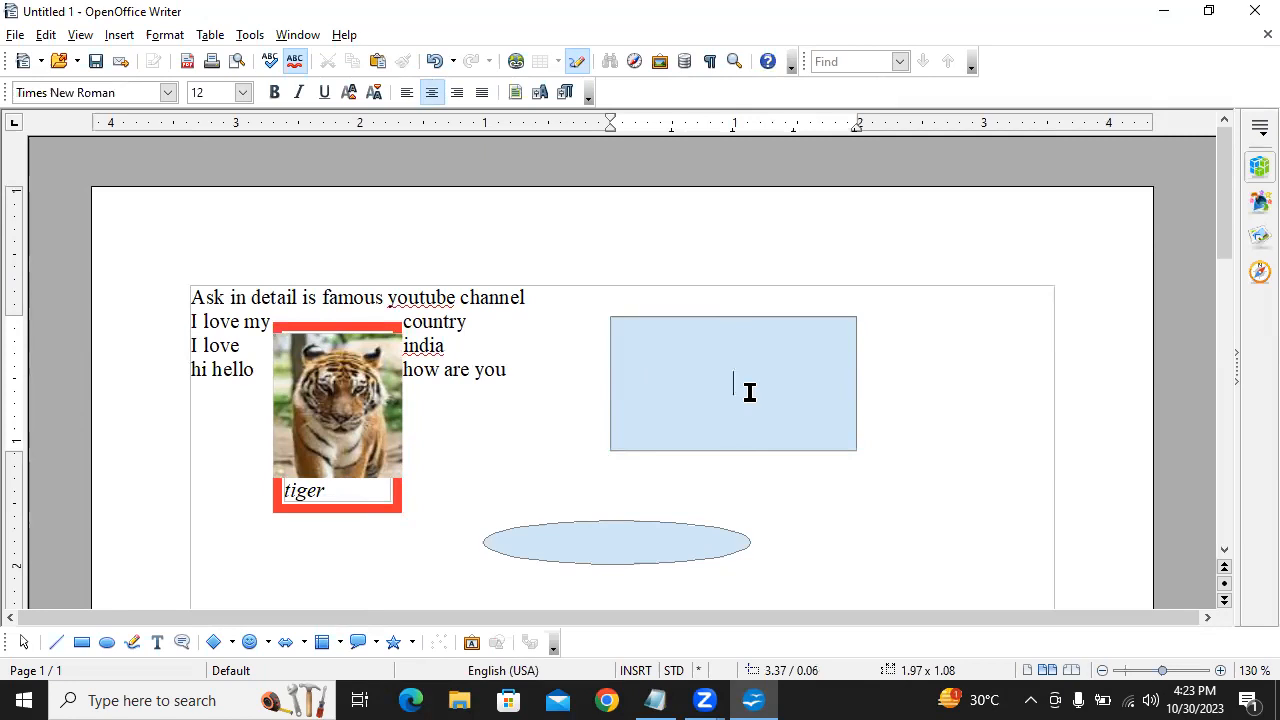
text(rectangle)
double_click(617, 558)
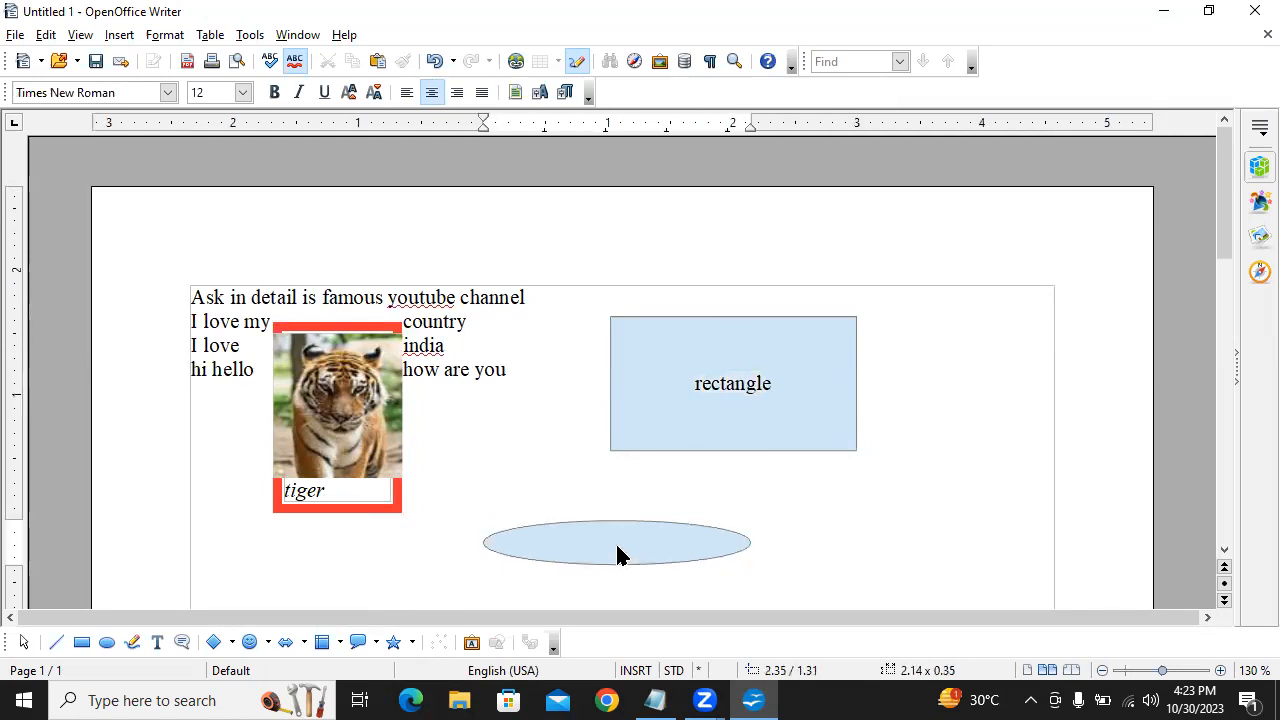
text(ellipse)
click(693, 504)
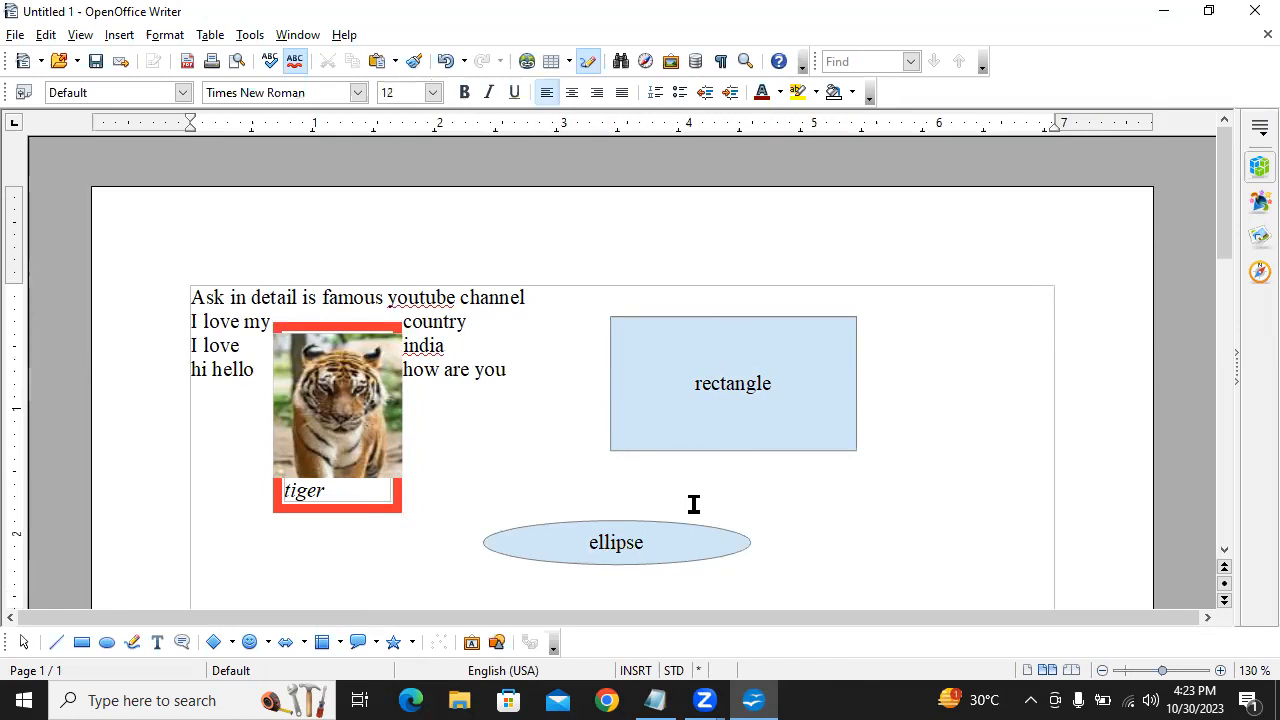